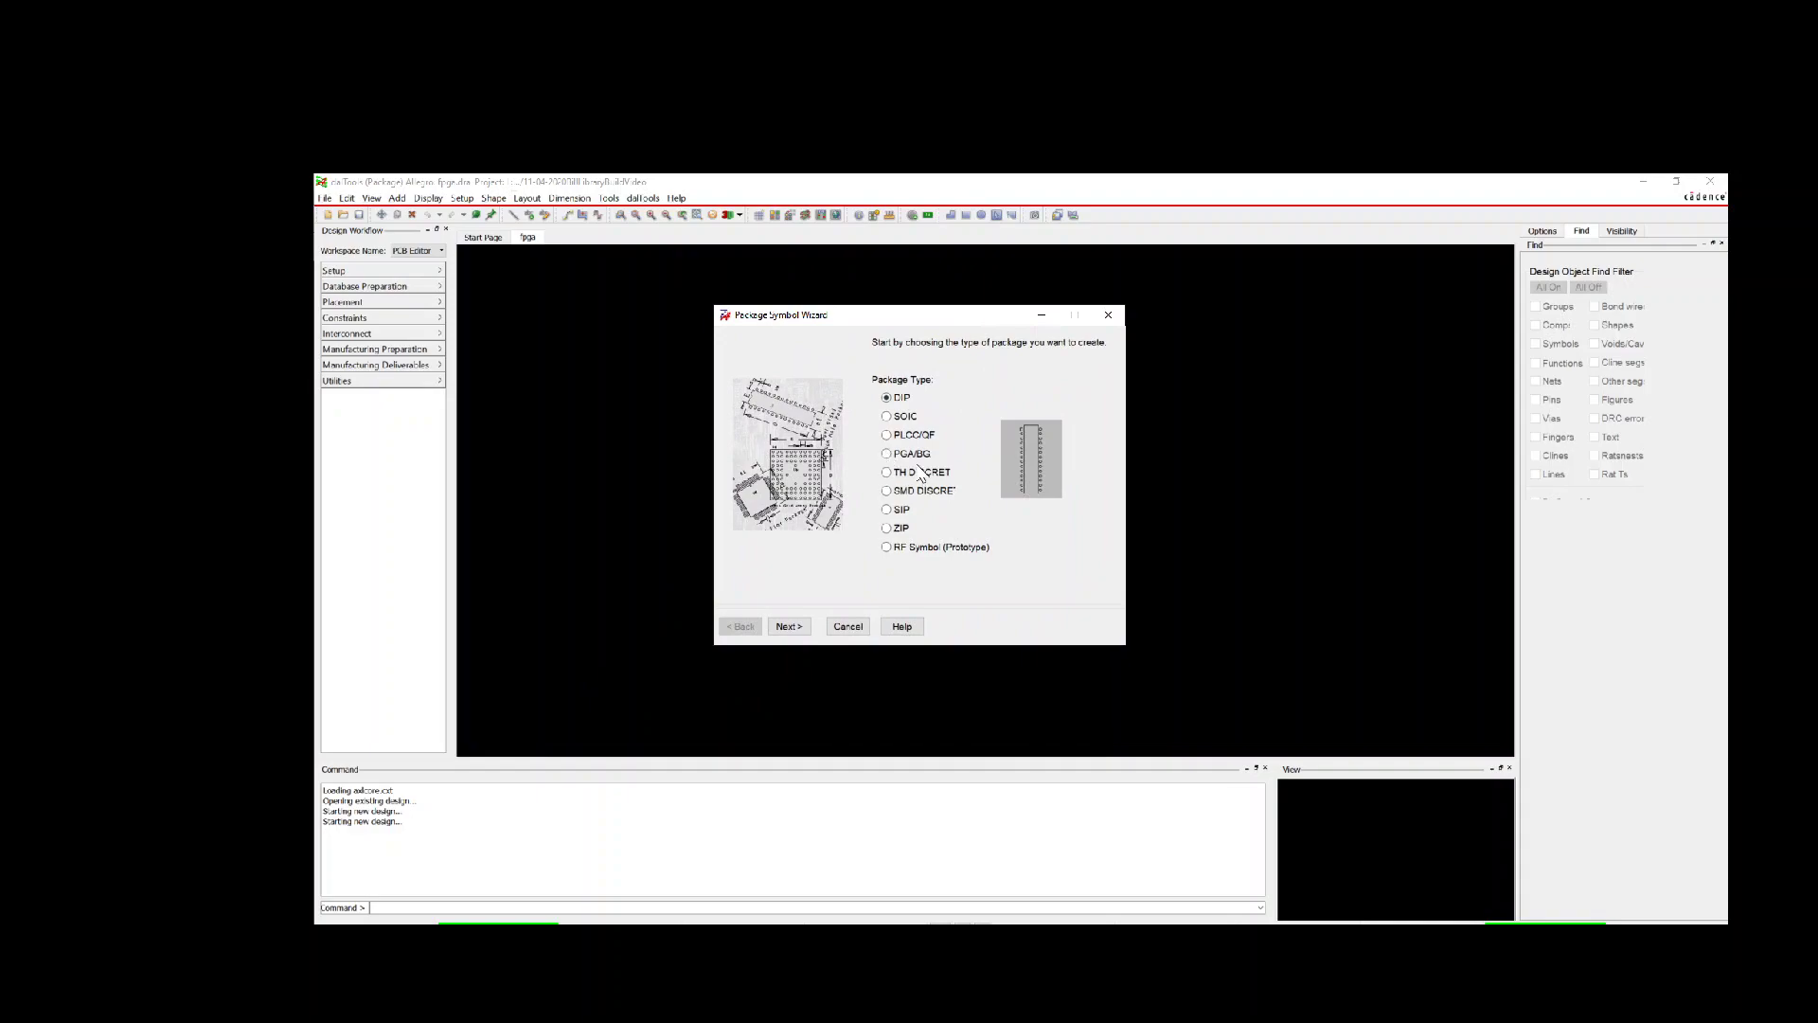
Step: Choose the PGA/BGA package type and load the default Cadence supplied template for the new symbol
{"action": "left_click", "coordinate": [895, 456]}
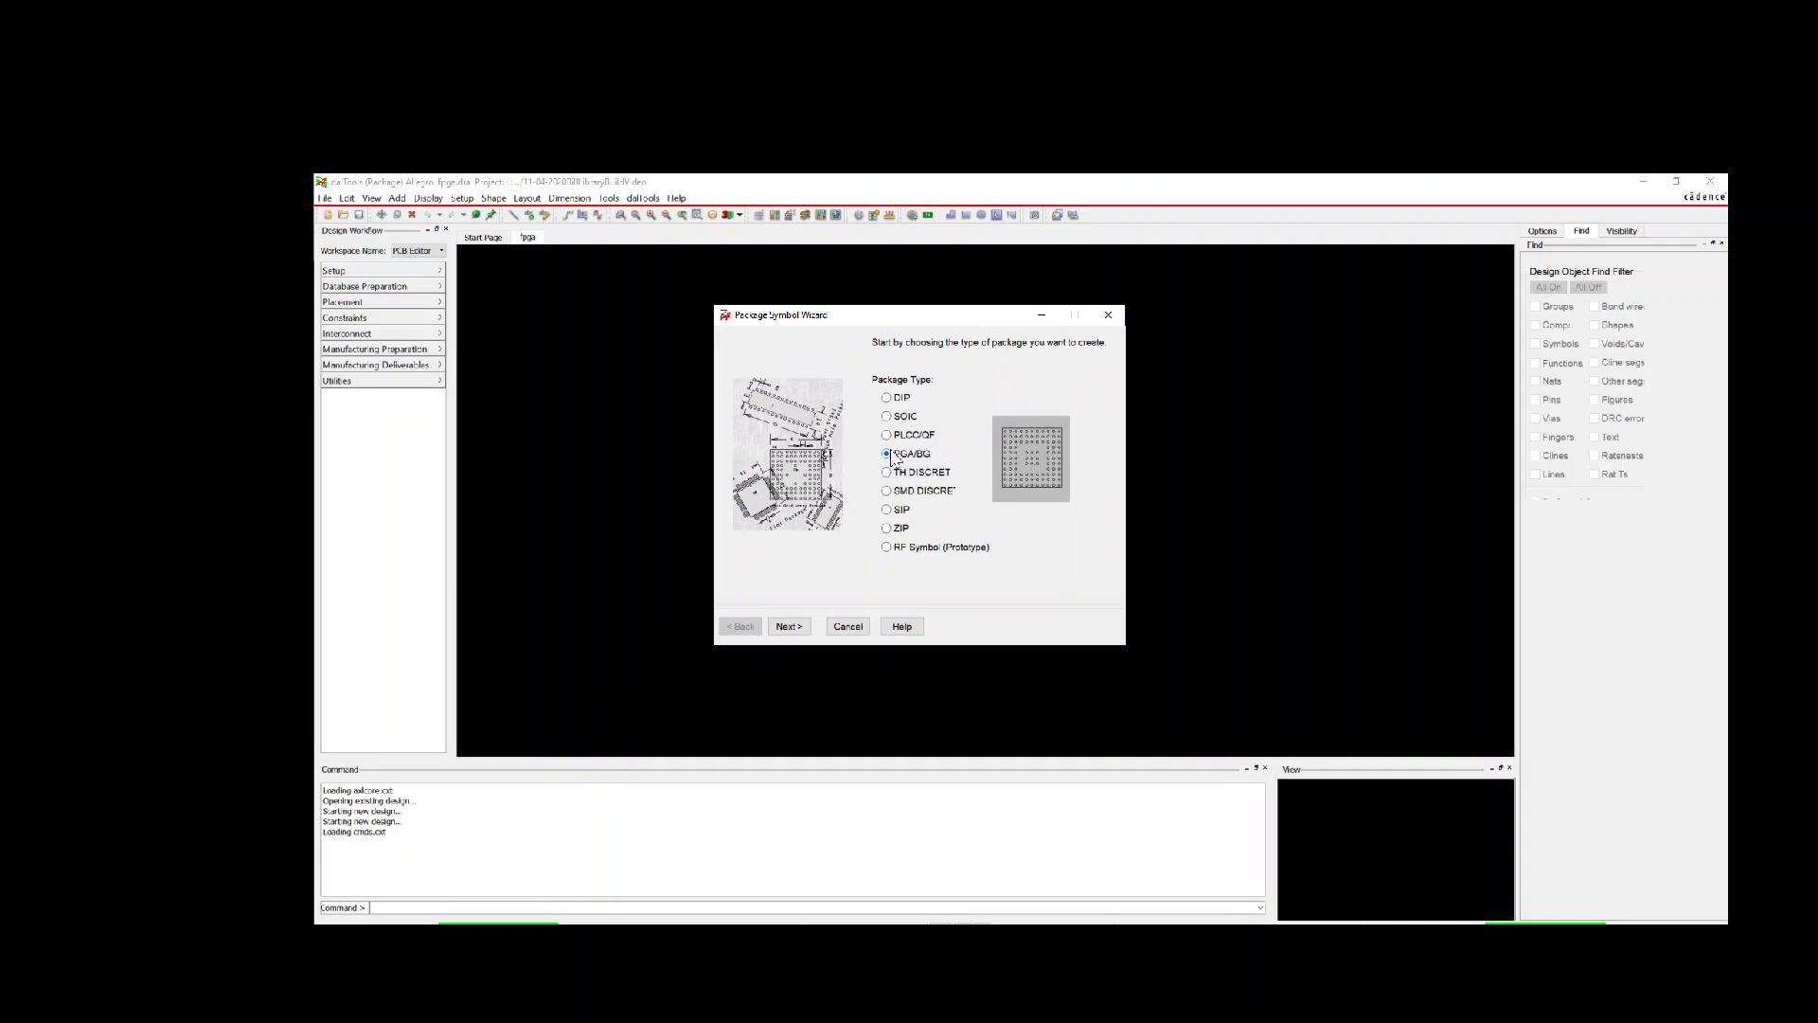
{"action": "left_click", "coordinate": [792, 626]}
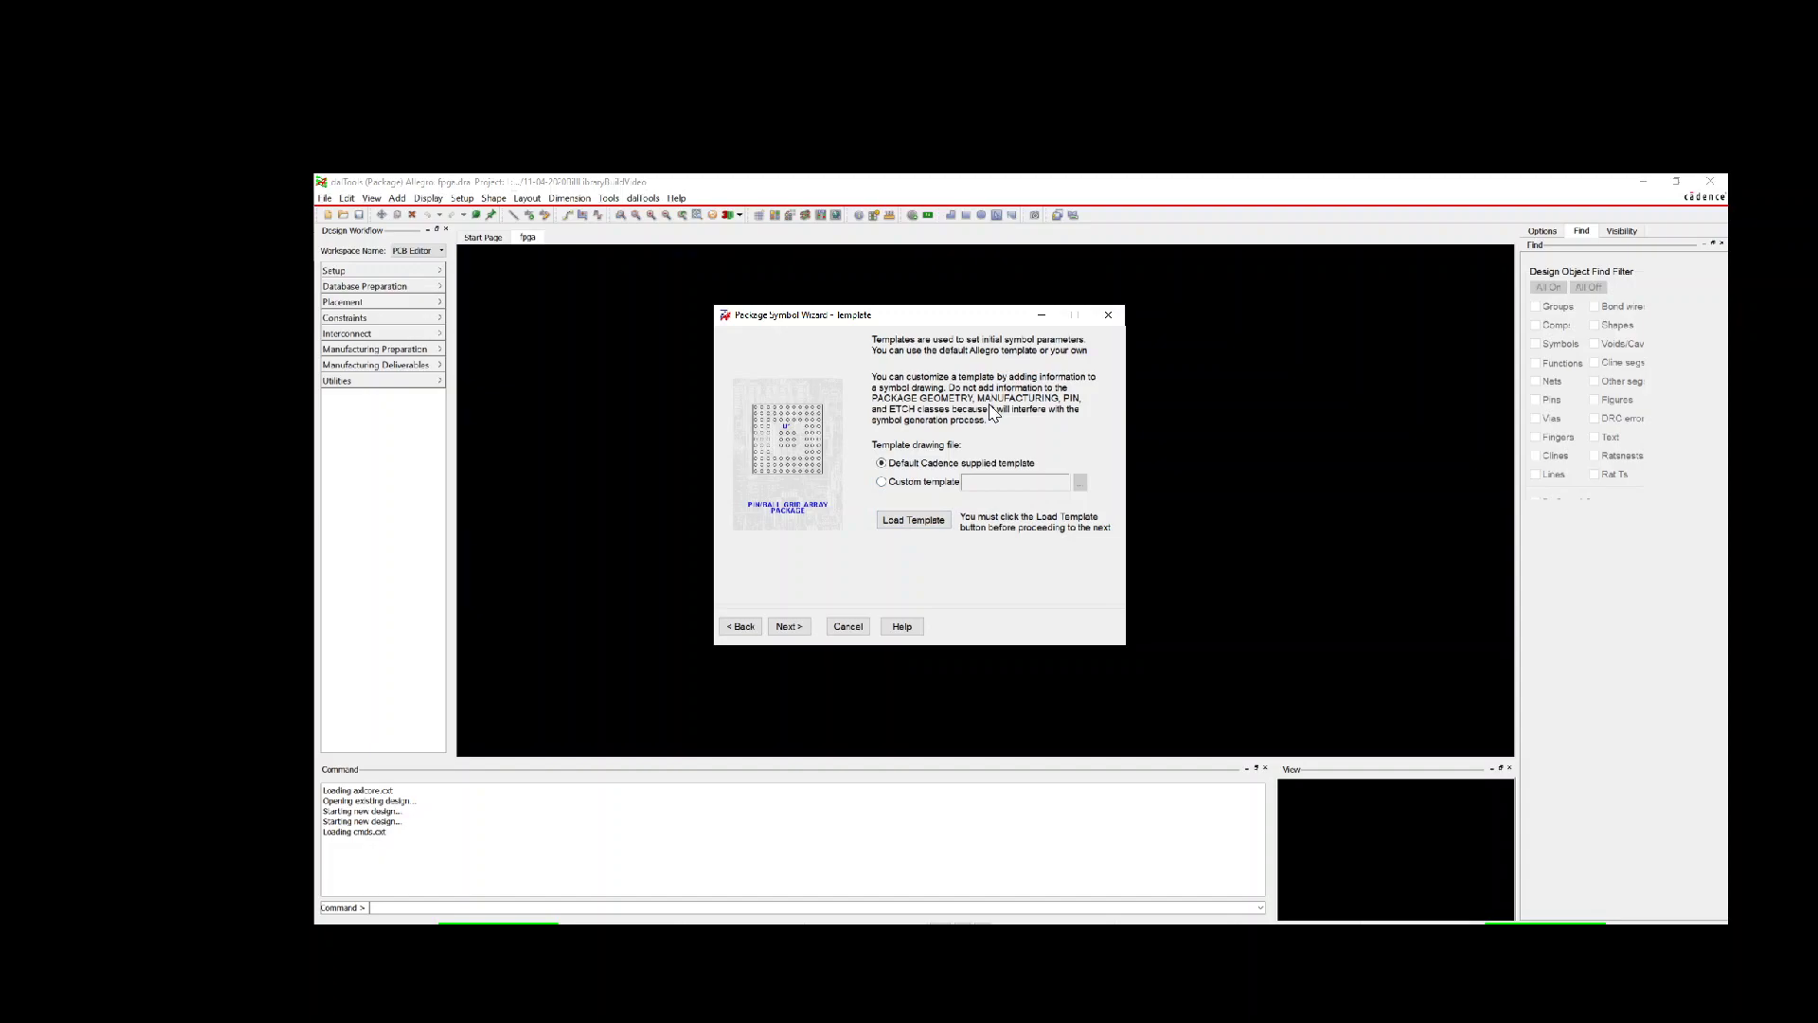
{"action": "left_click", "coordinate": [904, 521]}
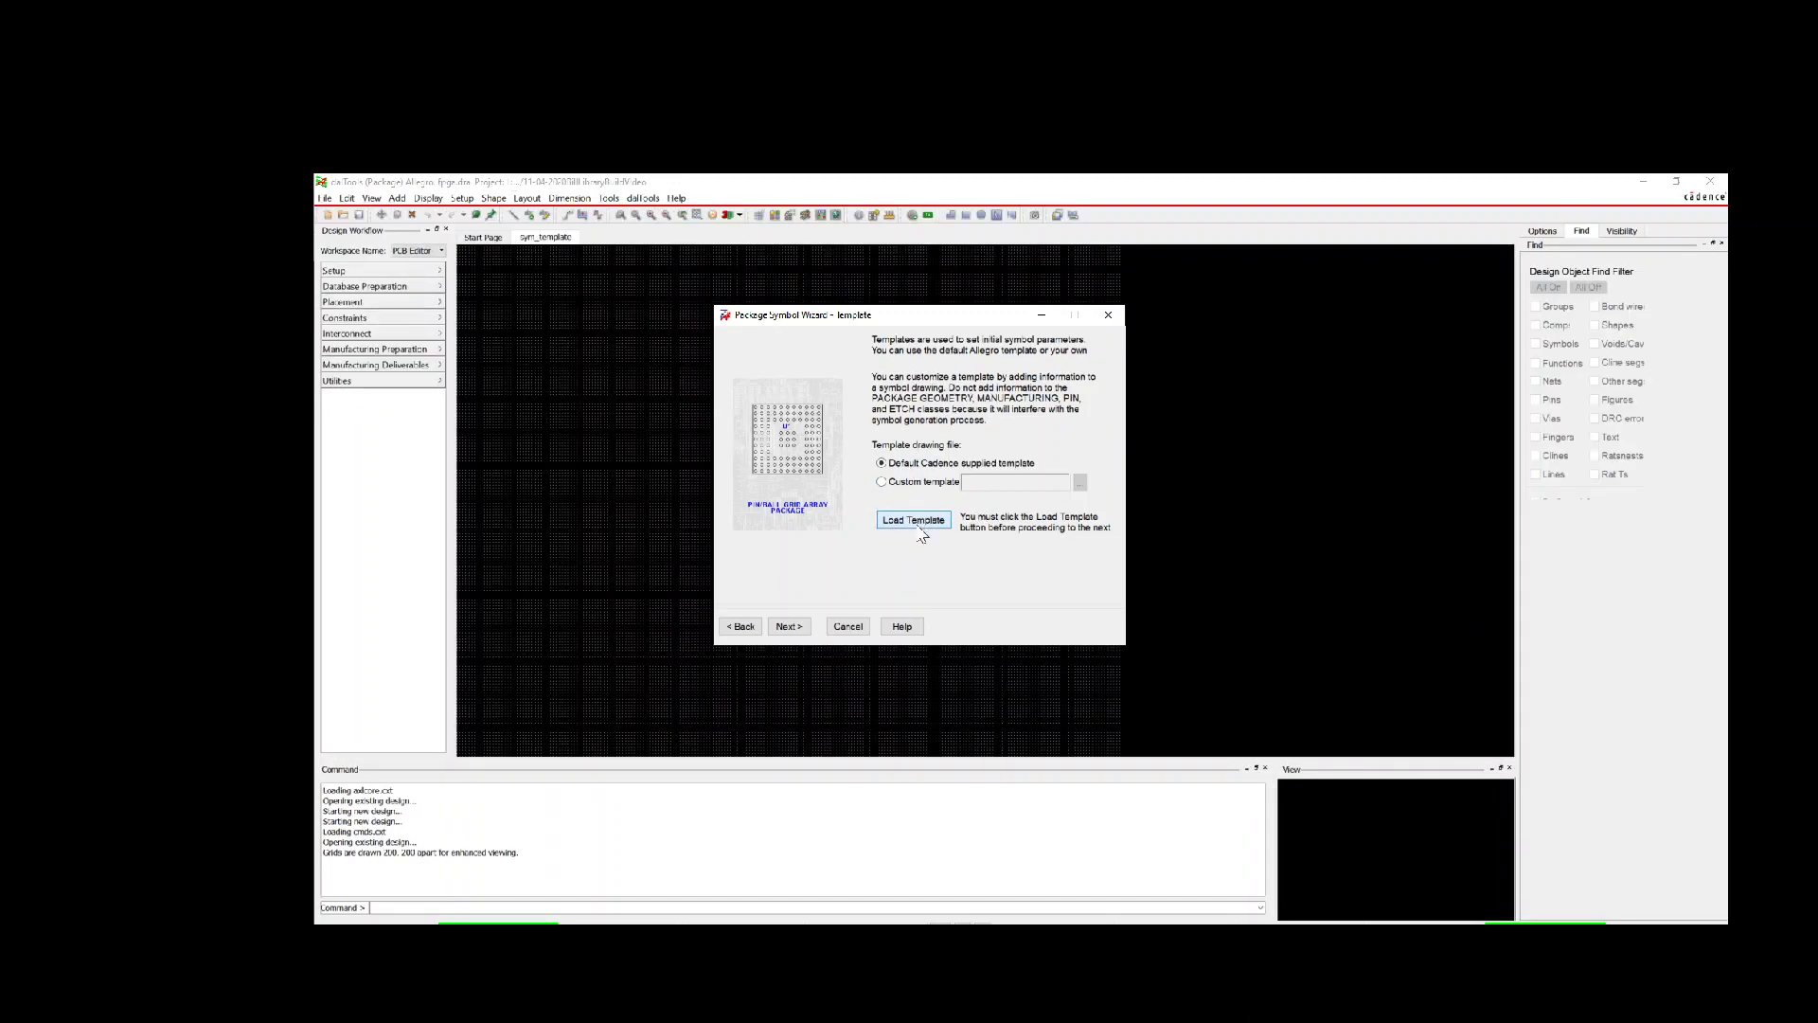
{"action": "left_click", "coordinate": [760, 216]}
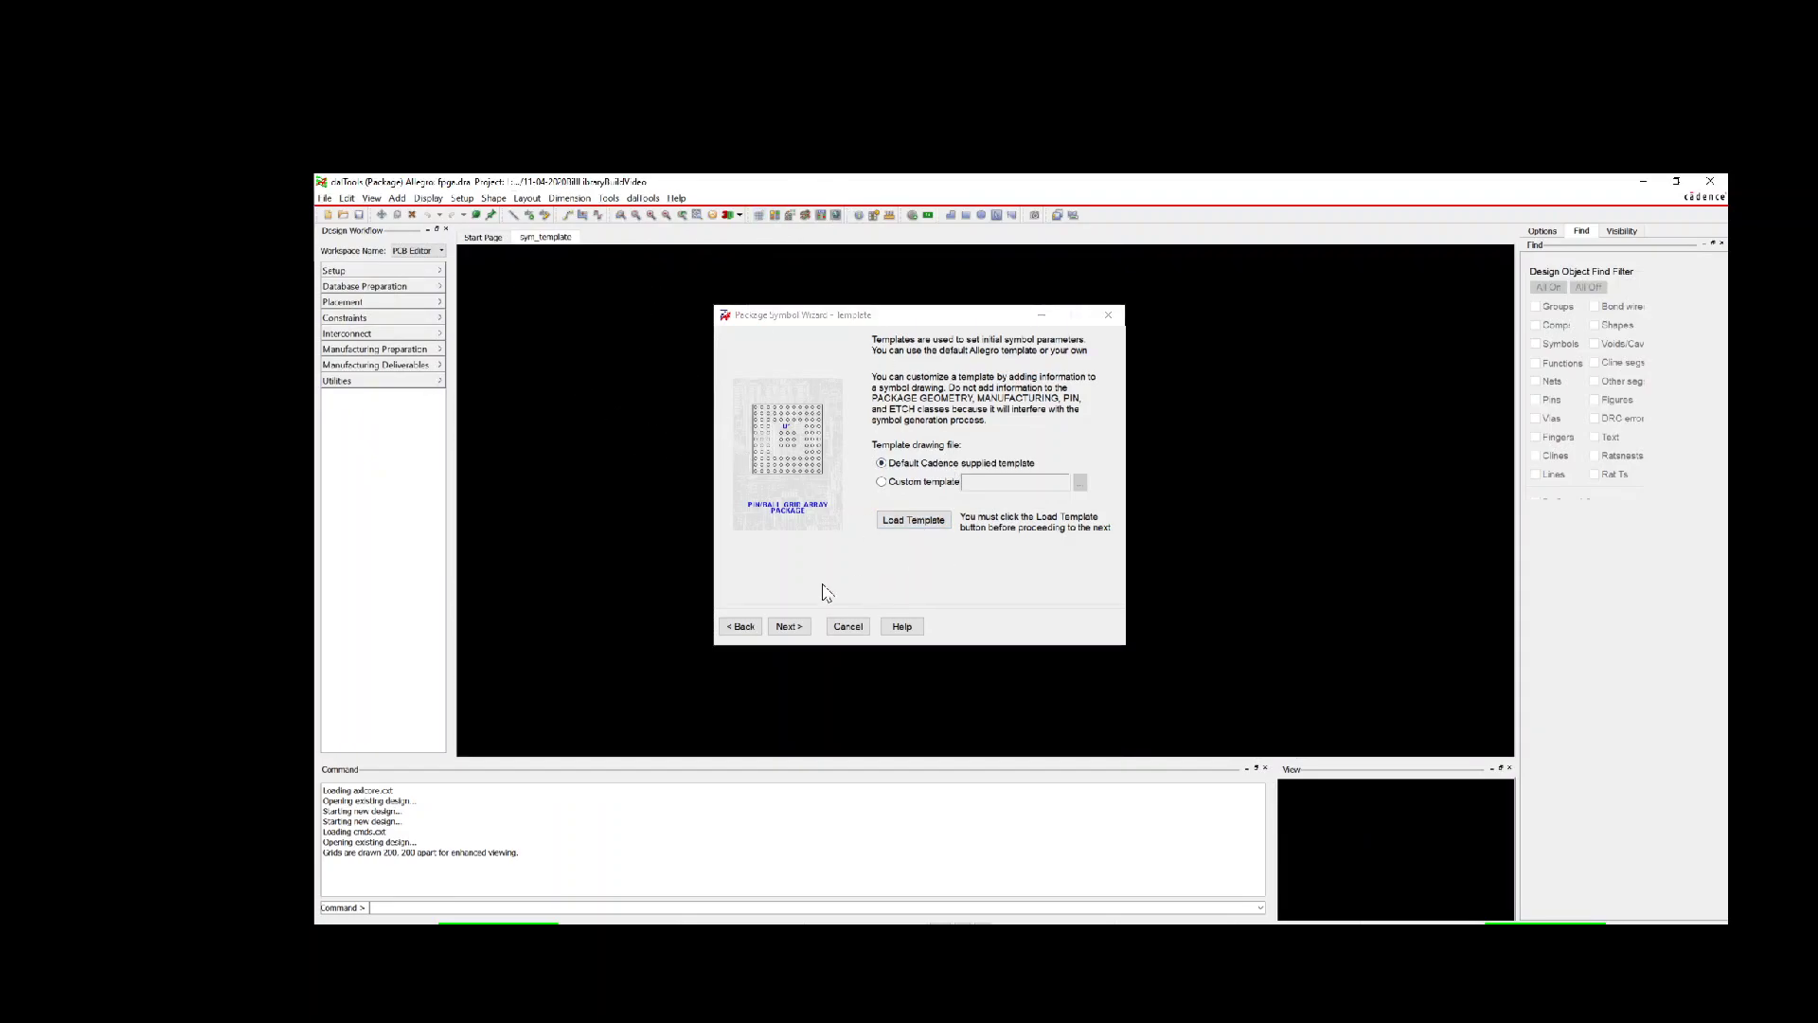
{"action": "left_click", "coordinate": [792, 627]}
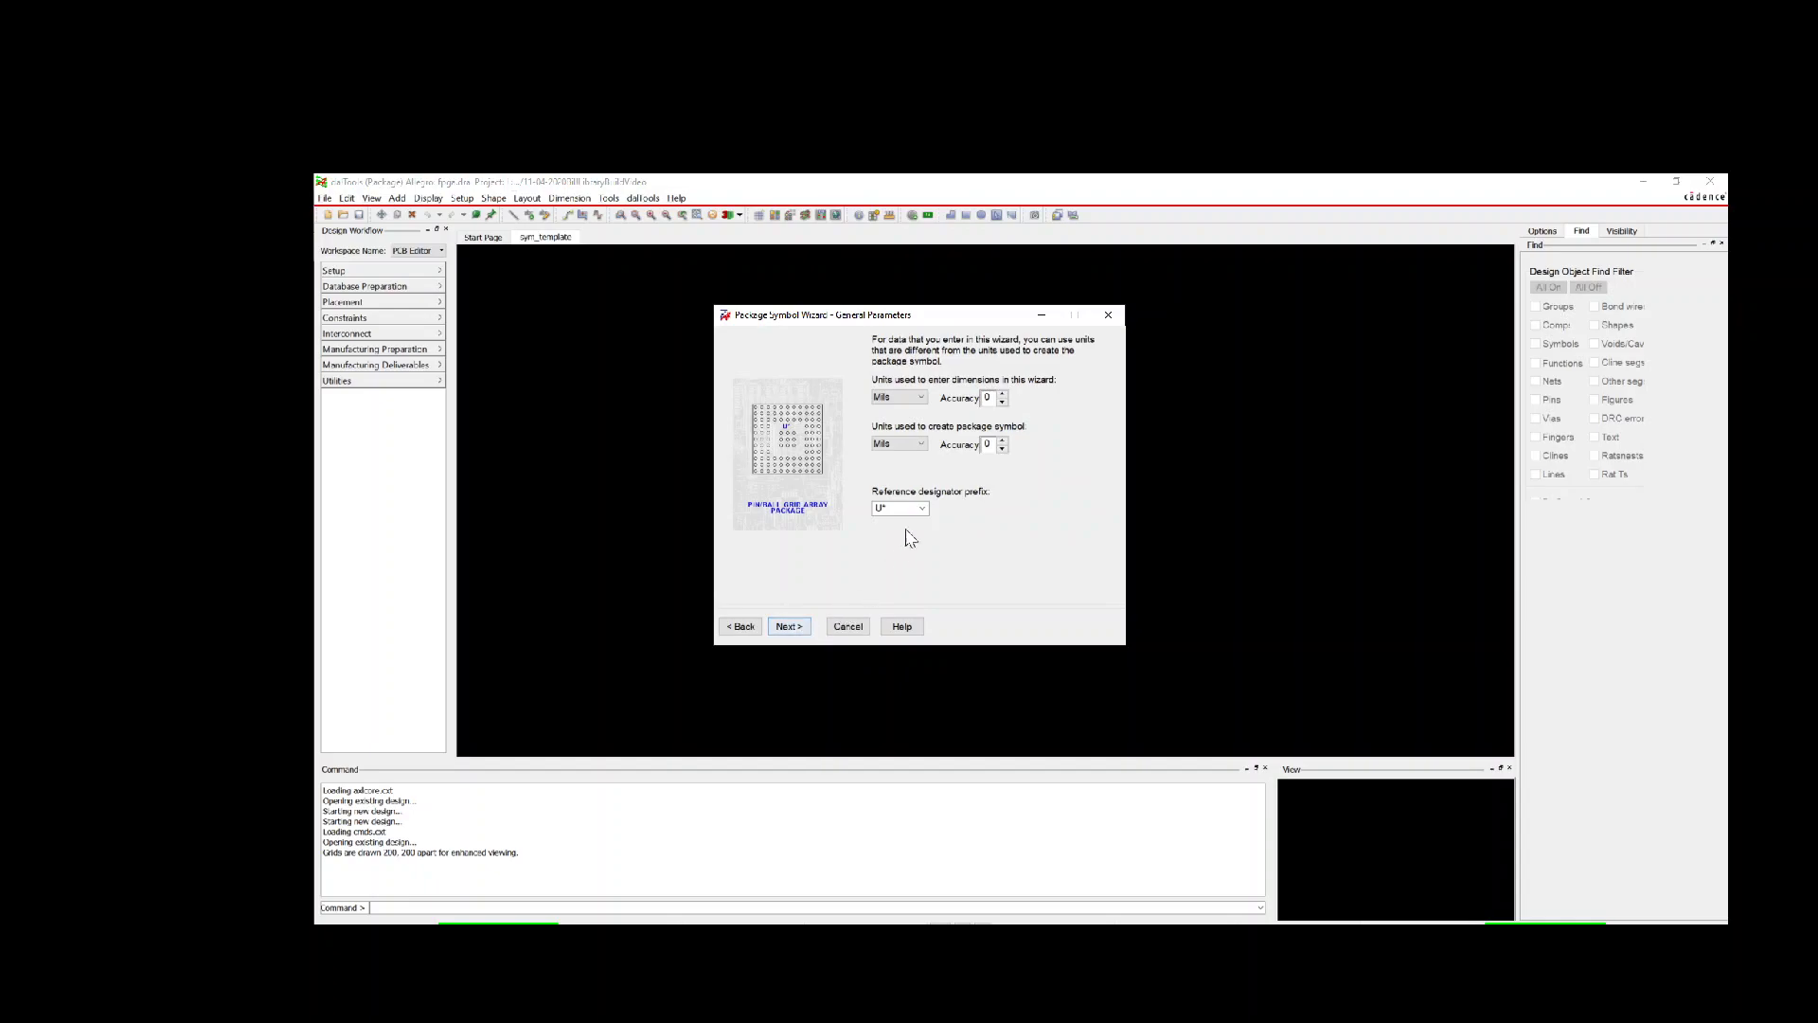
Step: Set the units for entering dimensions and for creating the package symbol to millimeters, keeping the U* reference prefix
{"action": "left_click", "coordinate": [893, 398]}
{"action": "left_click", "coordinate": [893, 443]}
{"action": "left_click", "coordinate": [895, 443]}
{"action": "left_click", "coordinate": [892, 489]}
{"action": "left_click", "coordinate": [790, 628]}
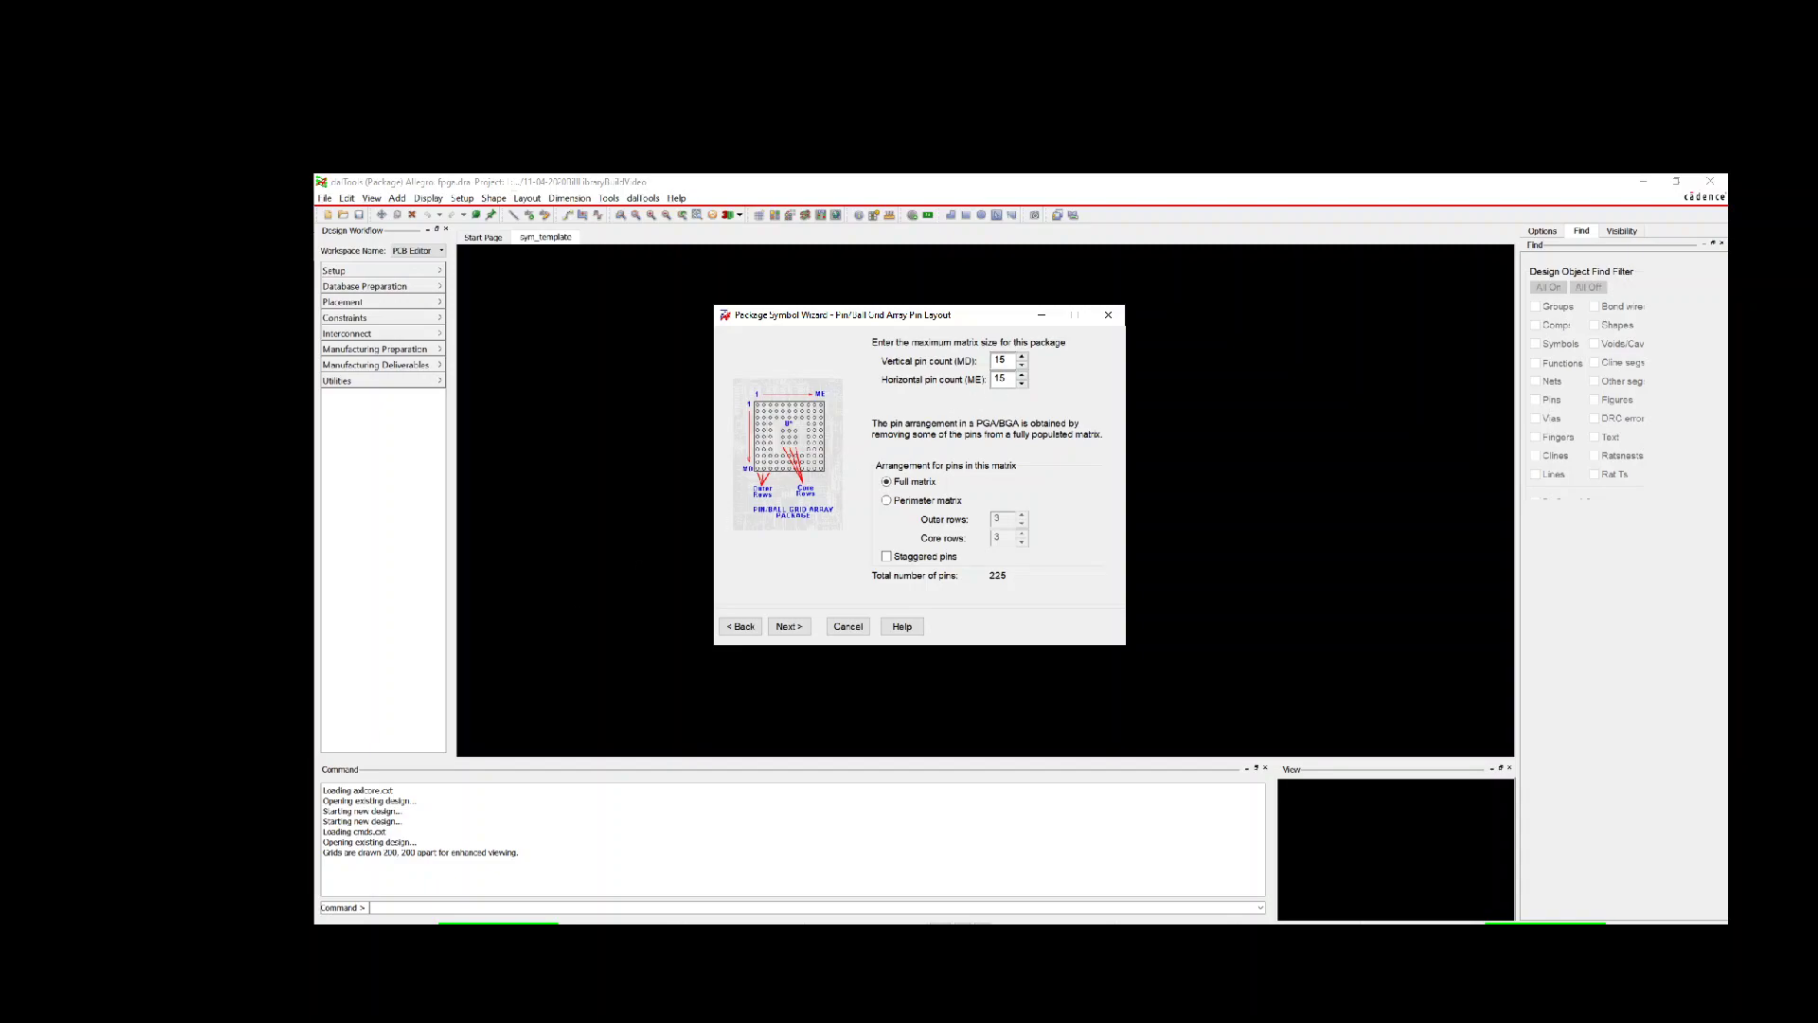
Step: Check the ball grid in the Xilinx PDF's bottom view and enter its matrix size as the pin count, keeping a full matrix
{"action": "key", "text": "alt+Tab"}
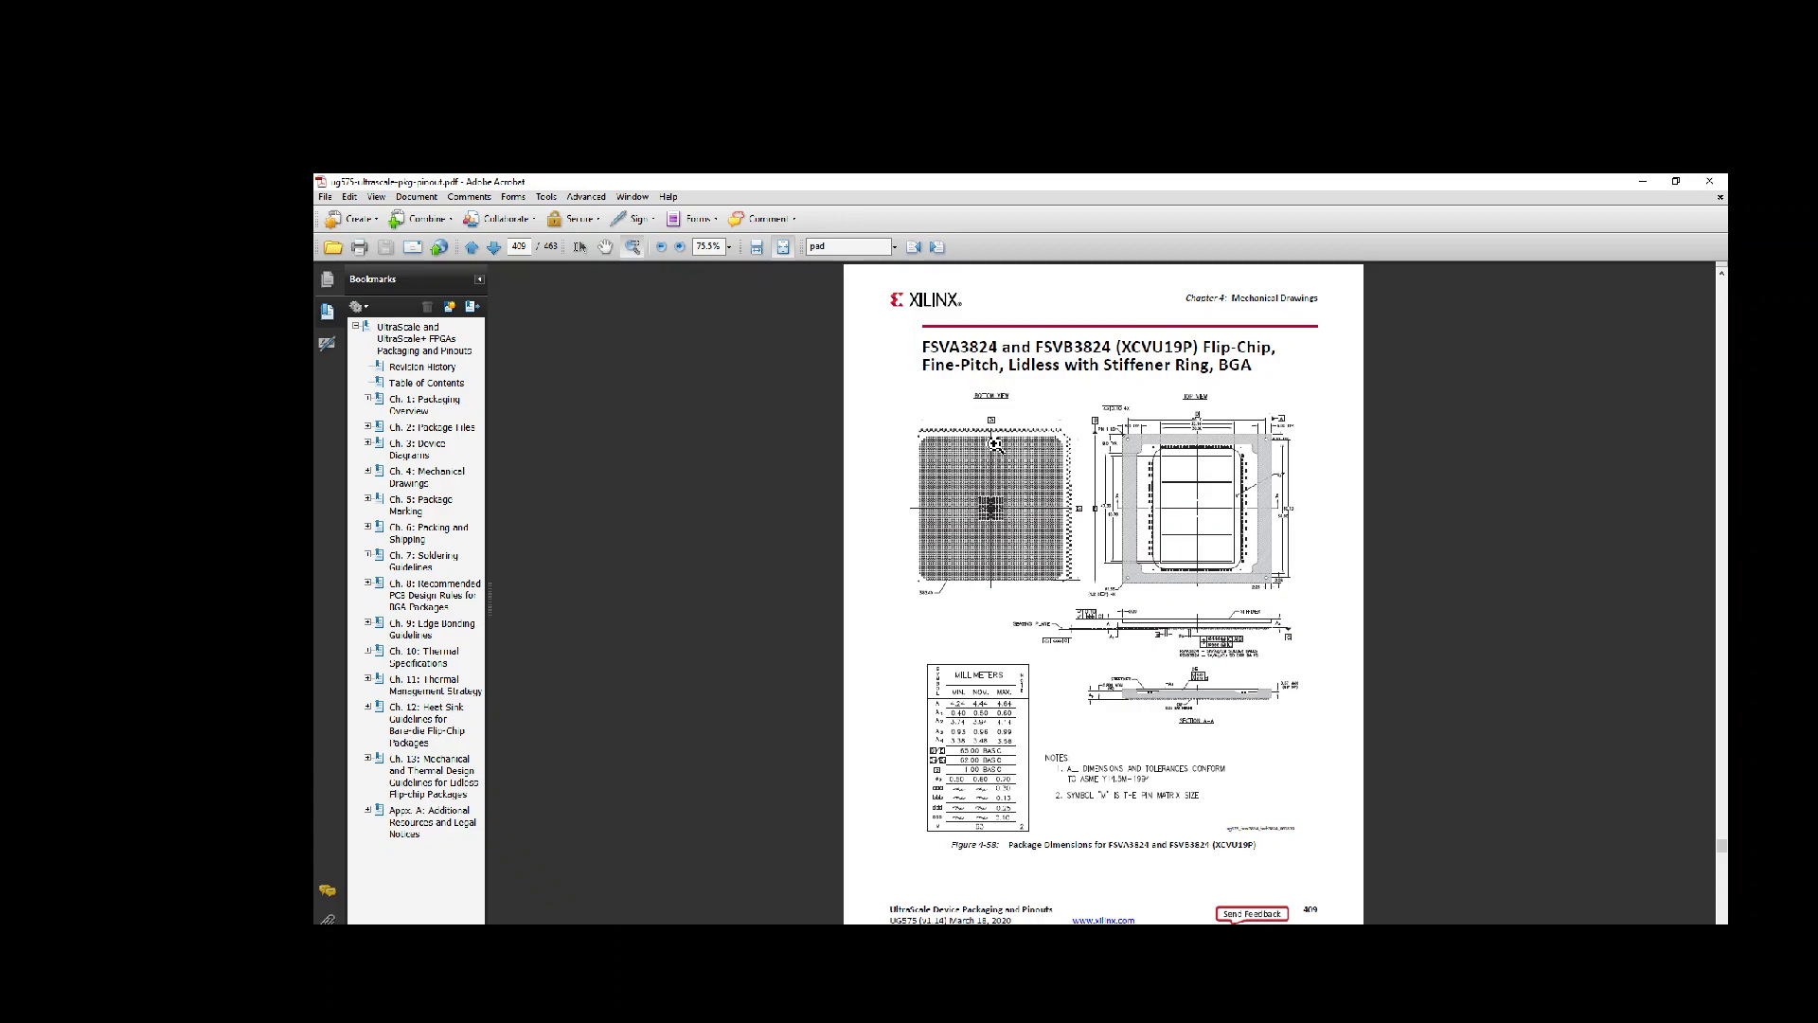
{"action": "left_click_drag", "start_coordinate": [900, 452], "coordinate": [1096, 398]}
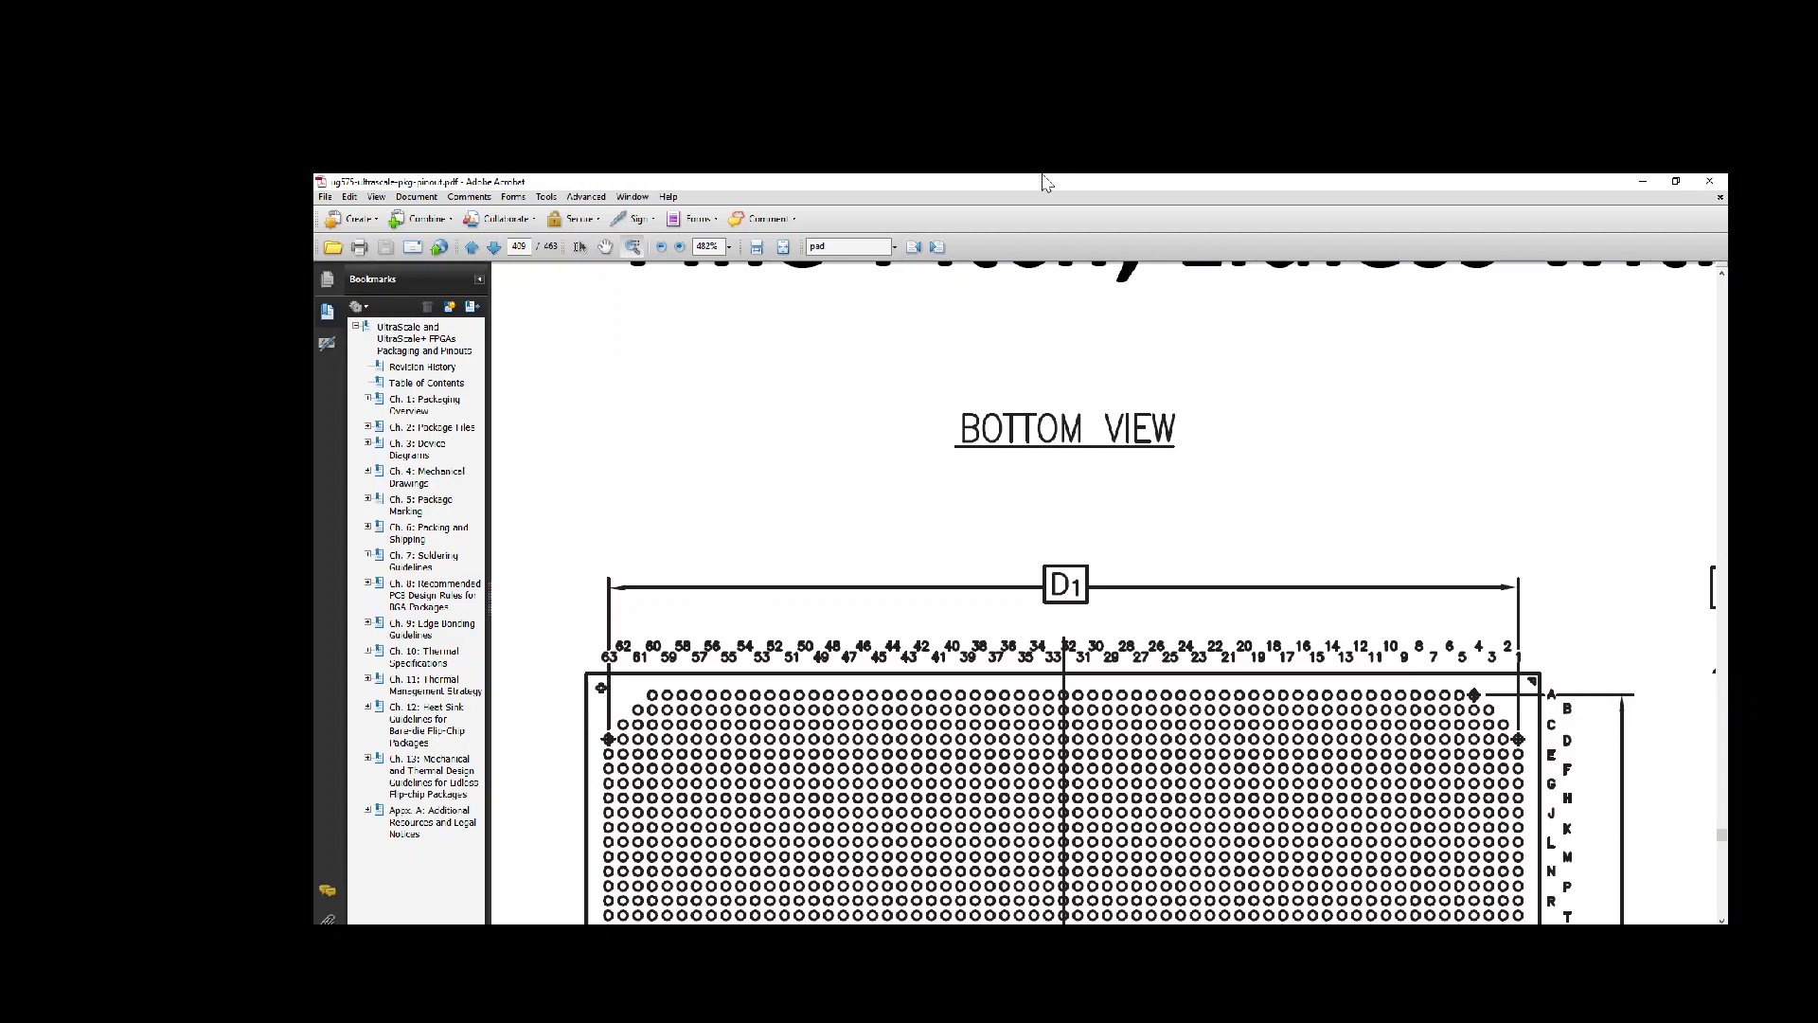
{"action": "left_click", "coordinate": [1643, 181]}
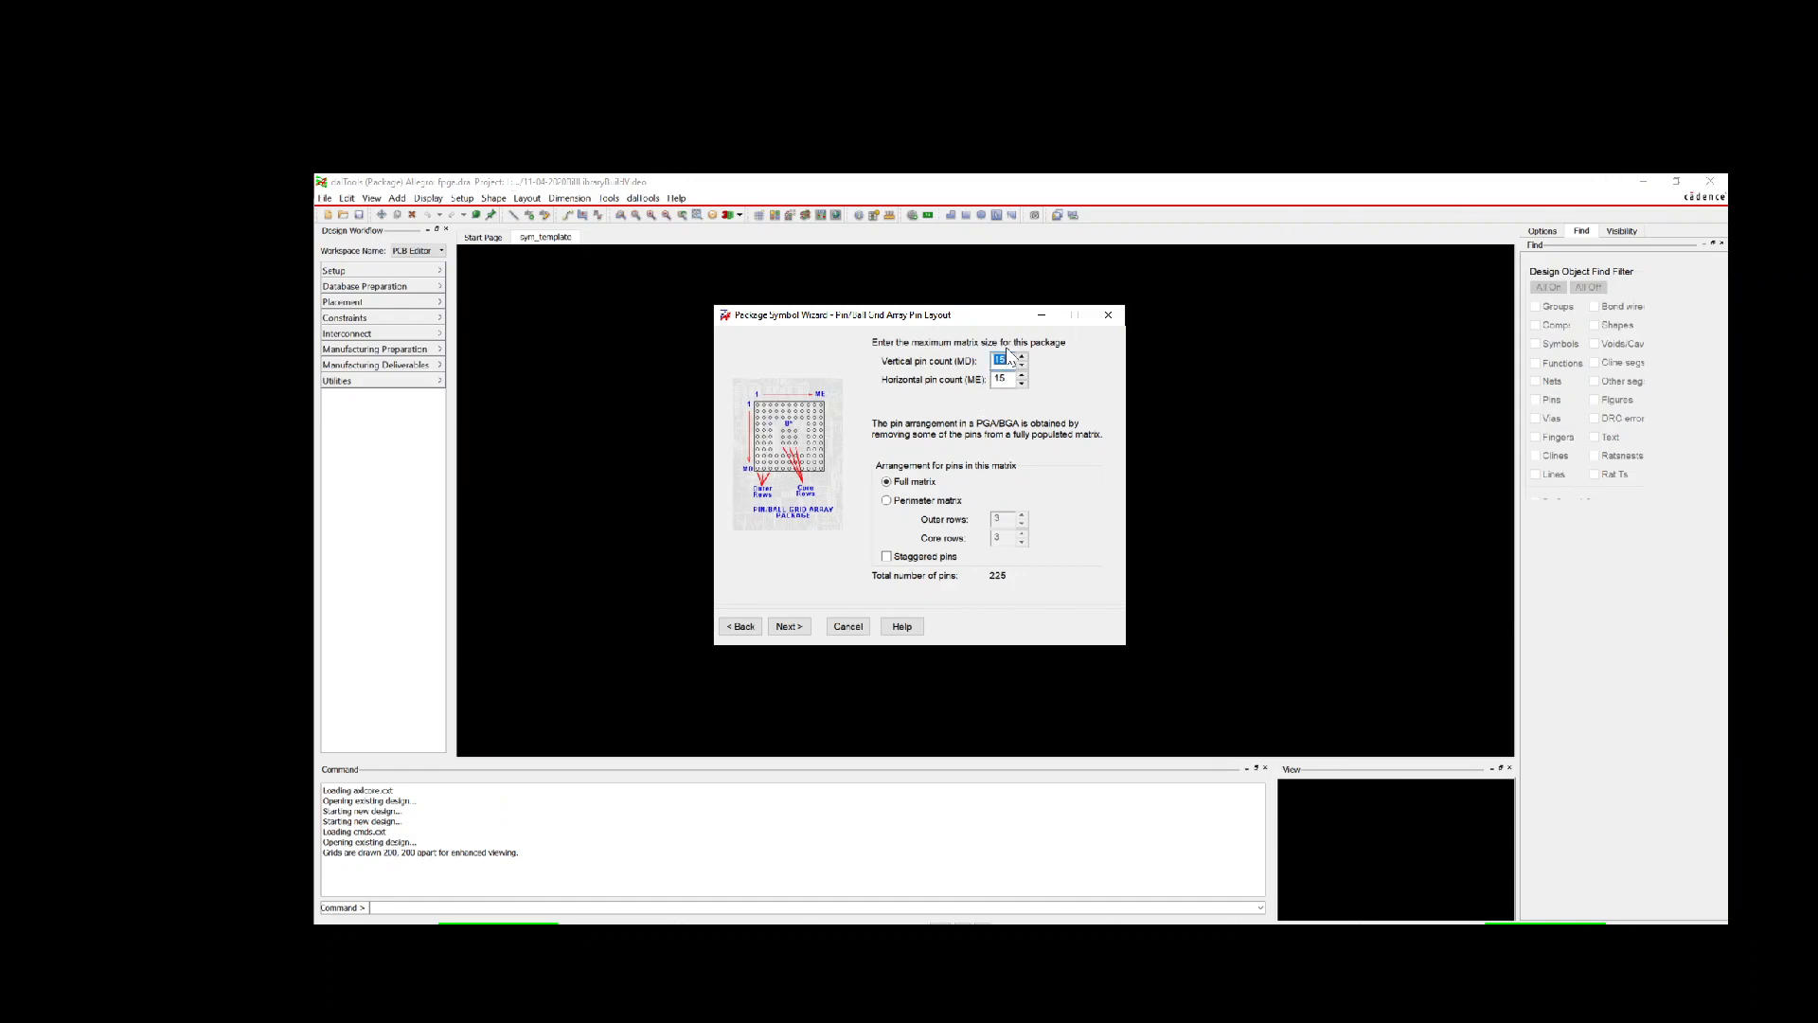
{"action": "type", "text": "62"}
{"action": "left_click", "coordinate": [789, 625]}
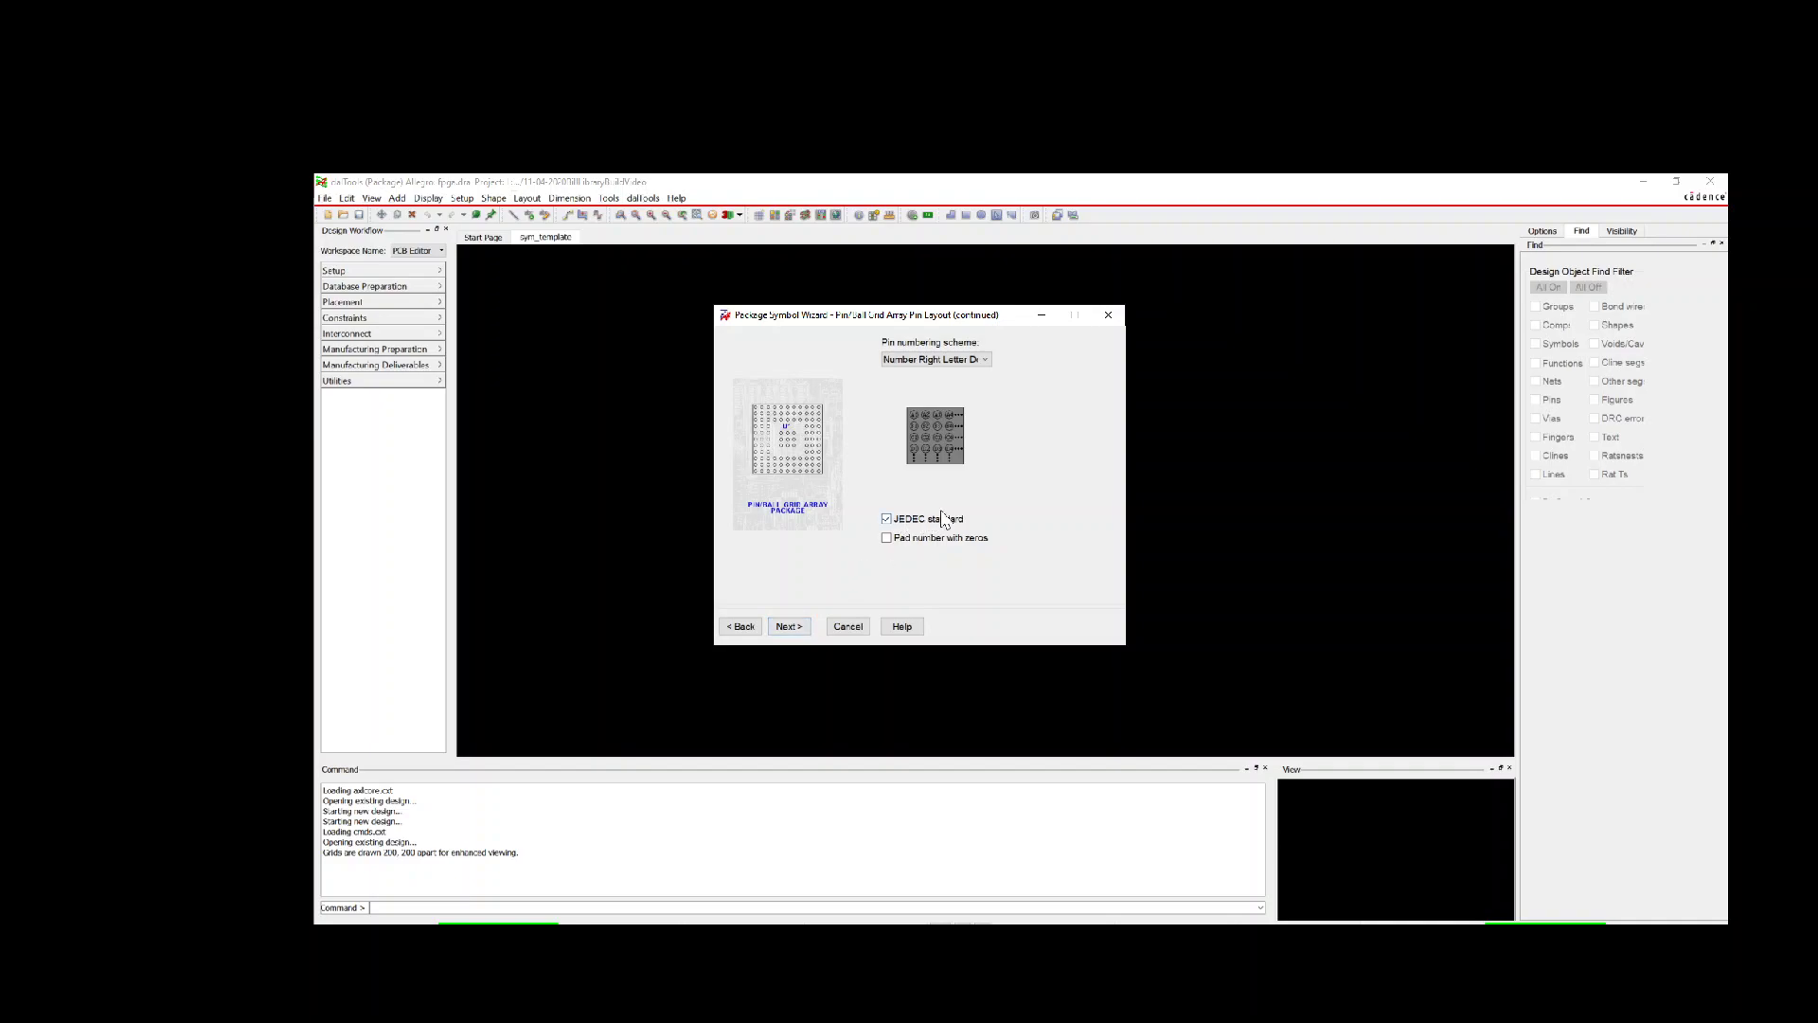
Step: Compare the pin numbering with the datasheet's bottom view and accept the Number Right Letter Down scheme with JEDEC standard
{"action": "left_click", "coordinate": [915, 361]}
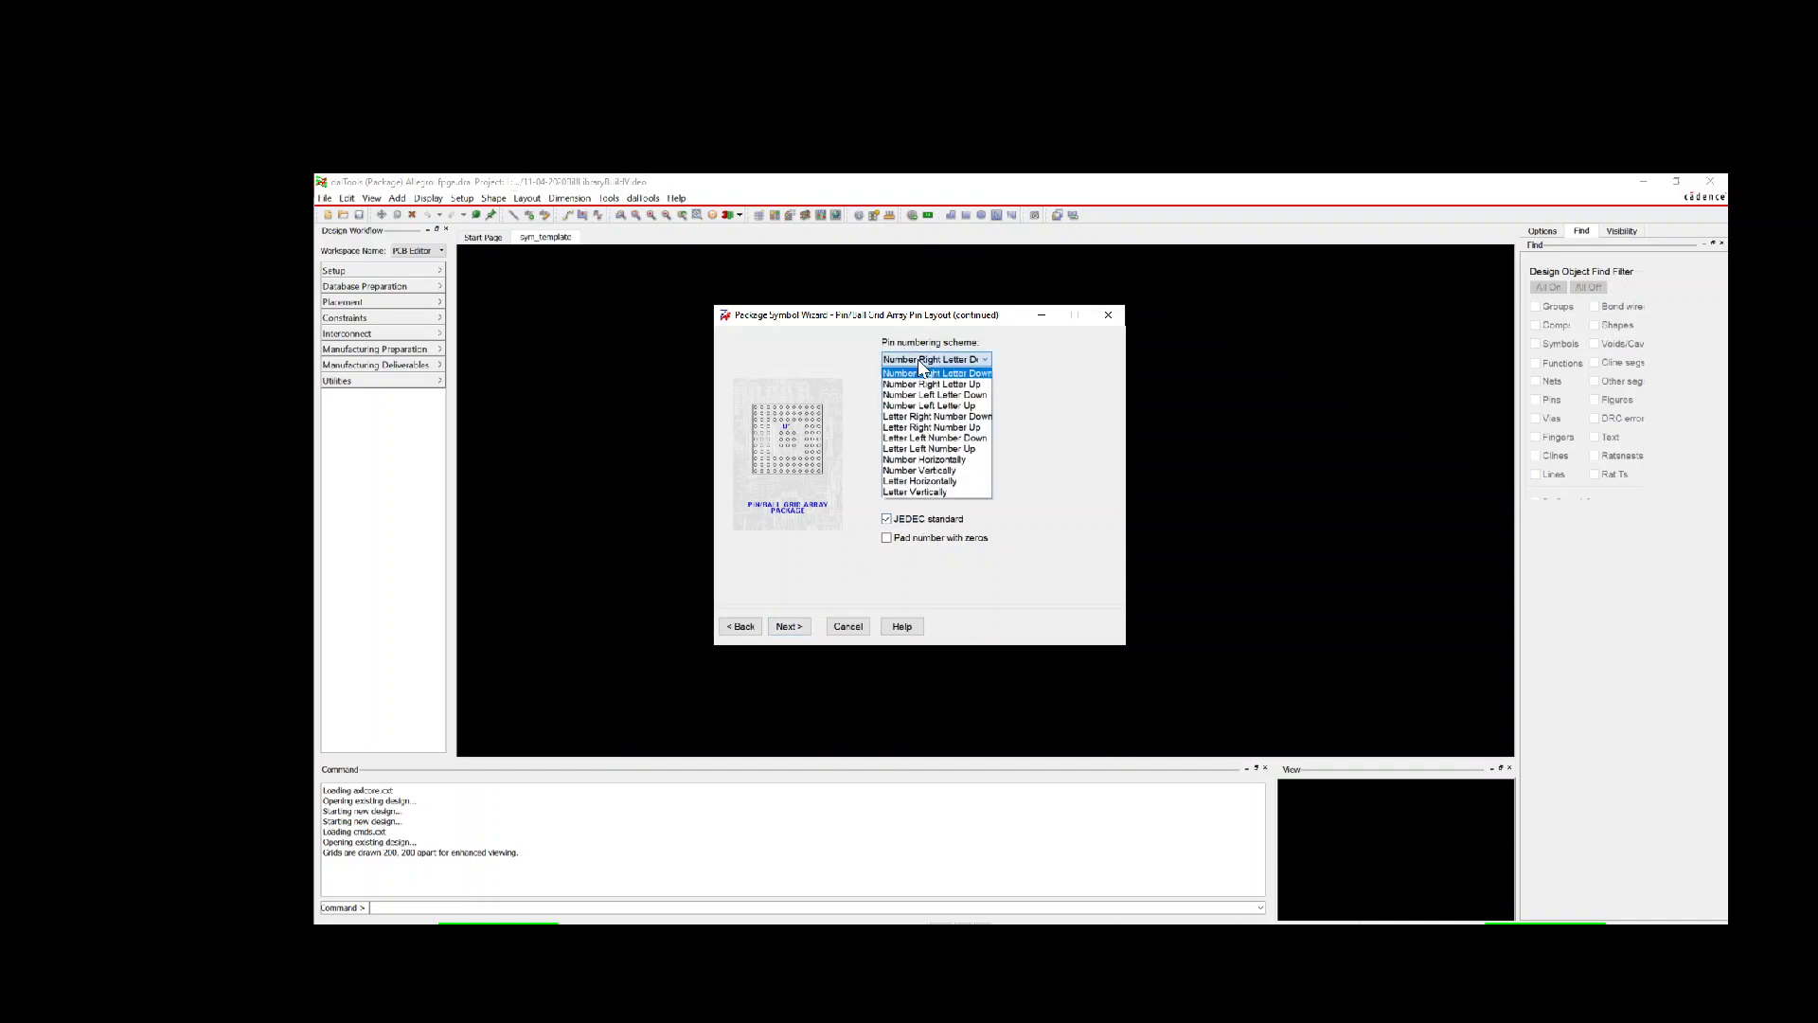
{"action": "left_click", "coordinate": [1053, 378]}
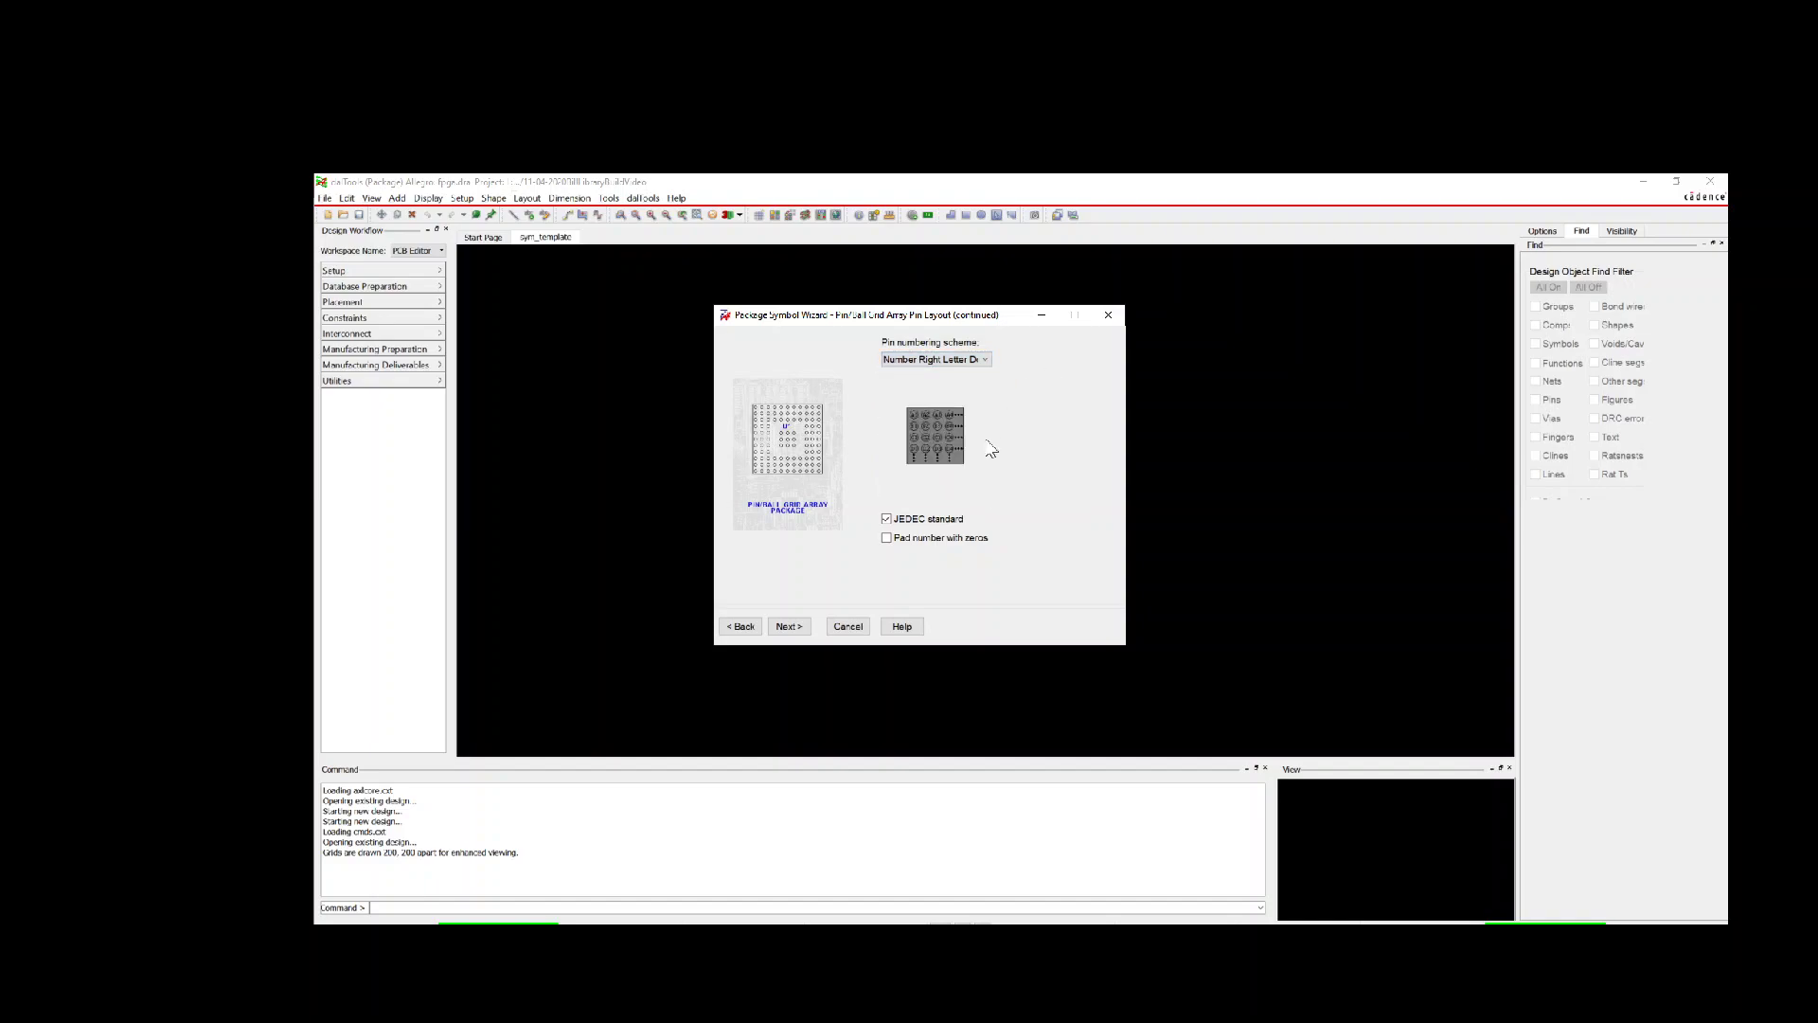
{"action": "key", "text": "alt+Tab"}
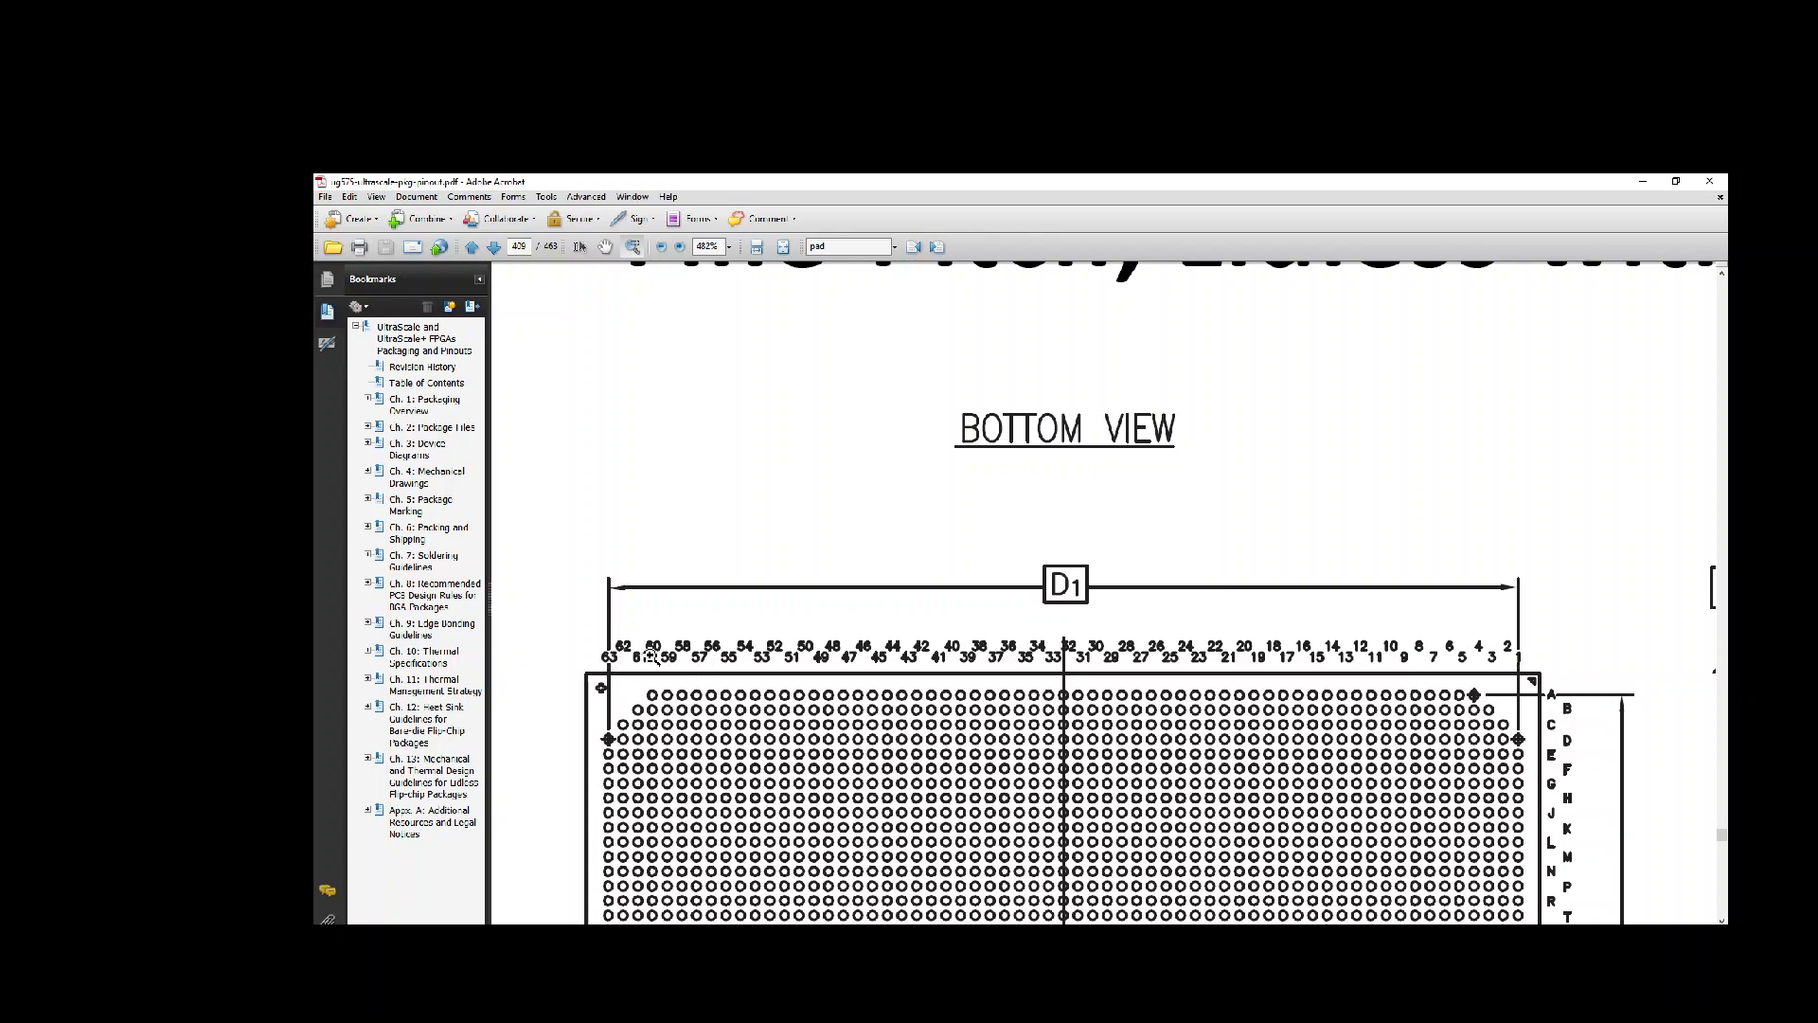
{"action": "left_click", "coordinate": [1643, 182]}
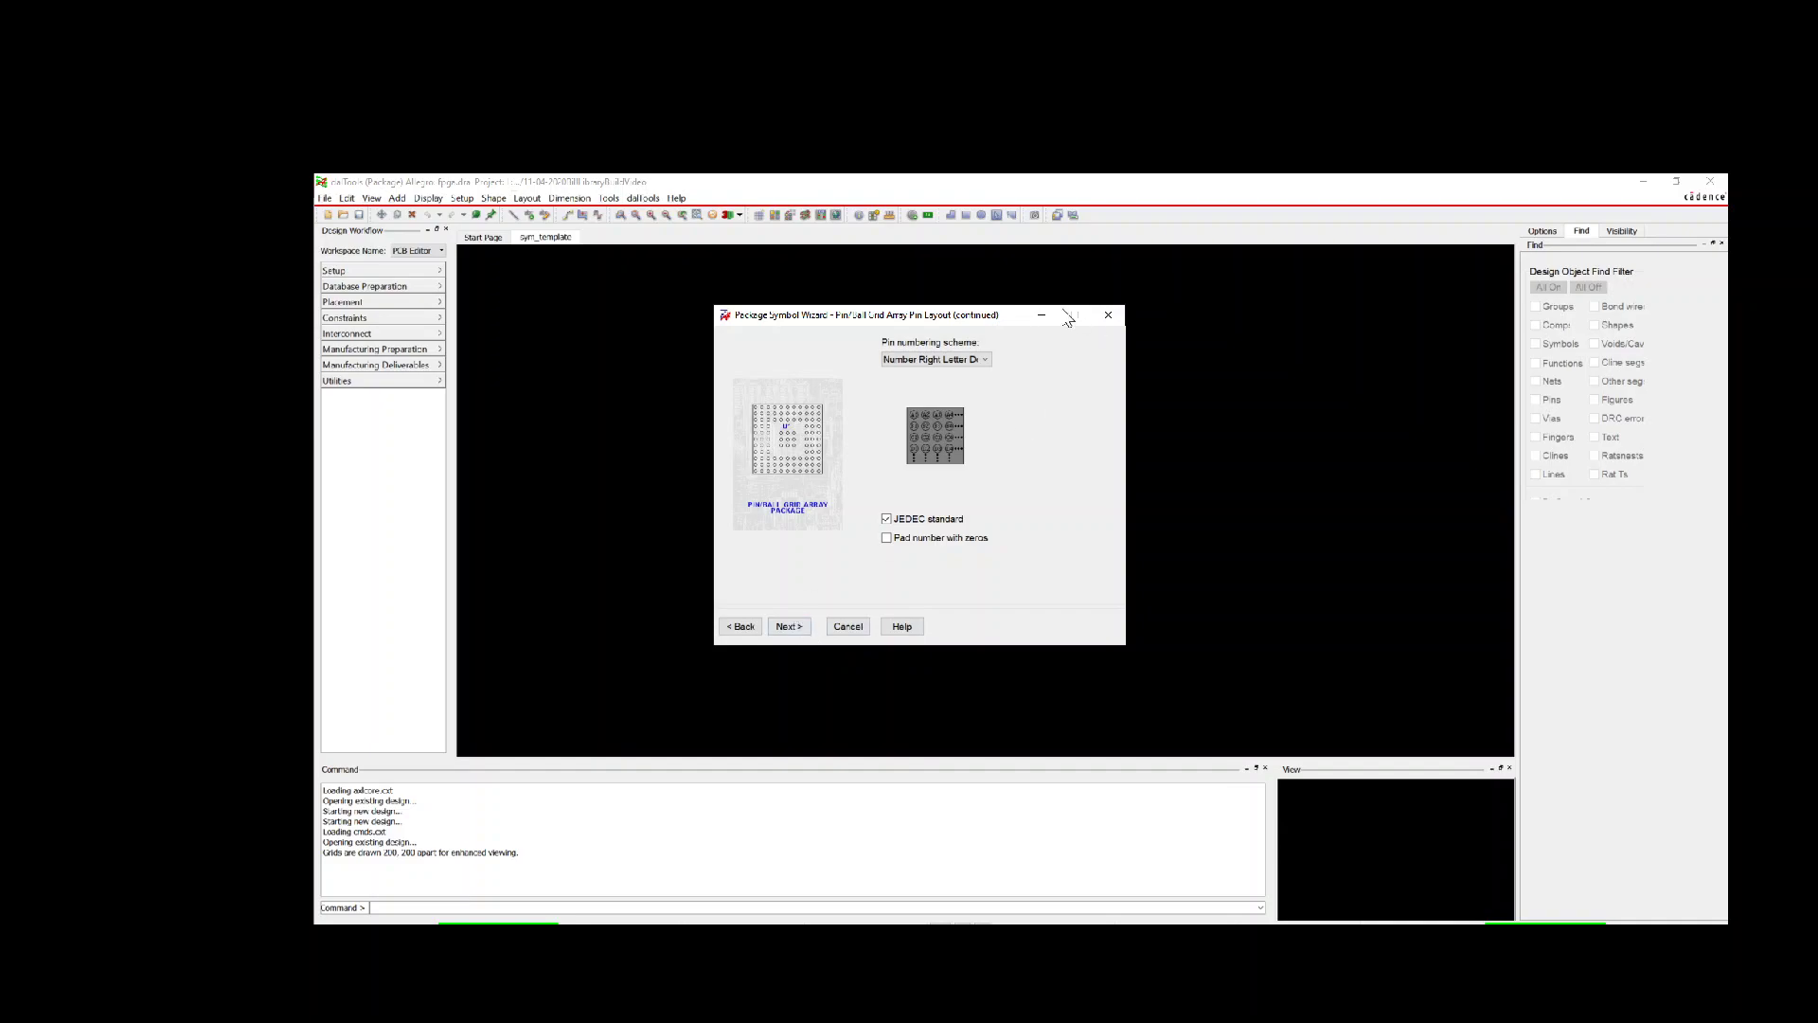
{"action": "left_click", "coordinate": [792, 627]}
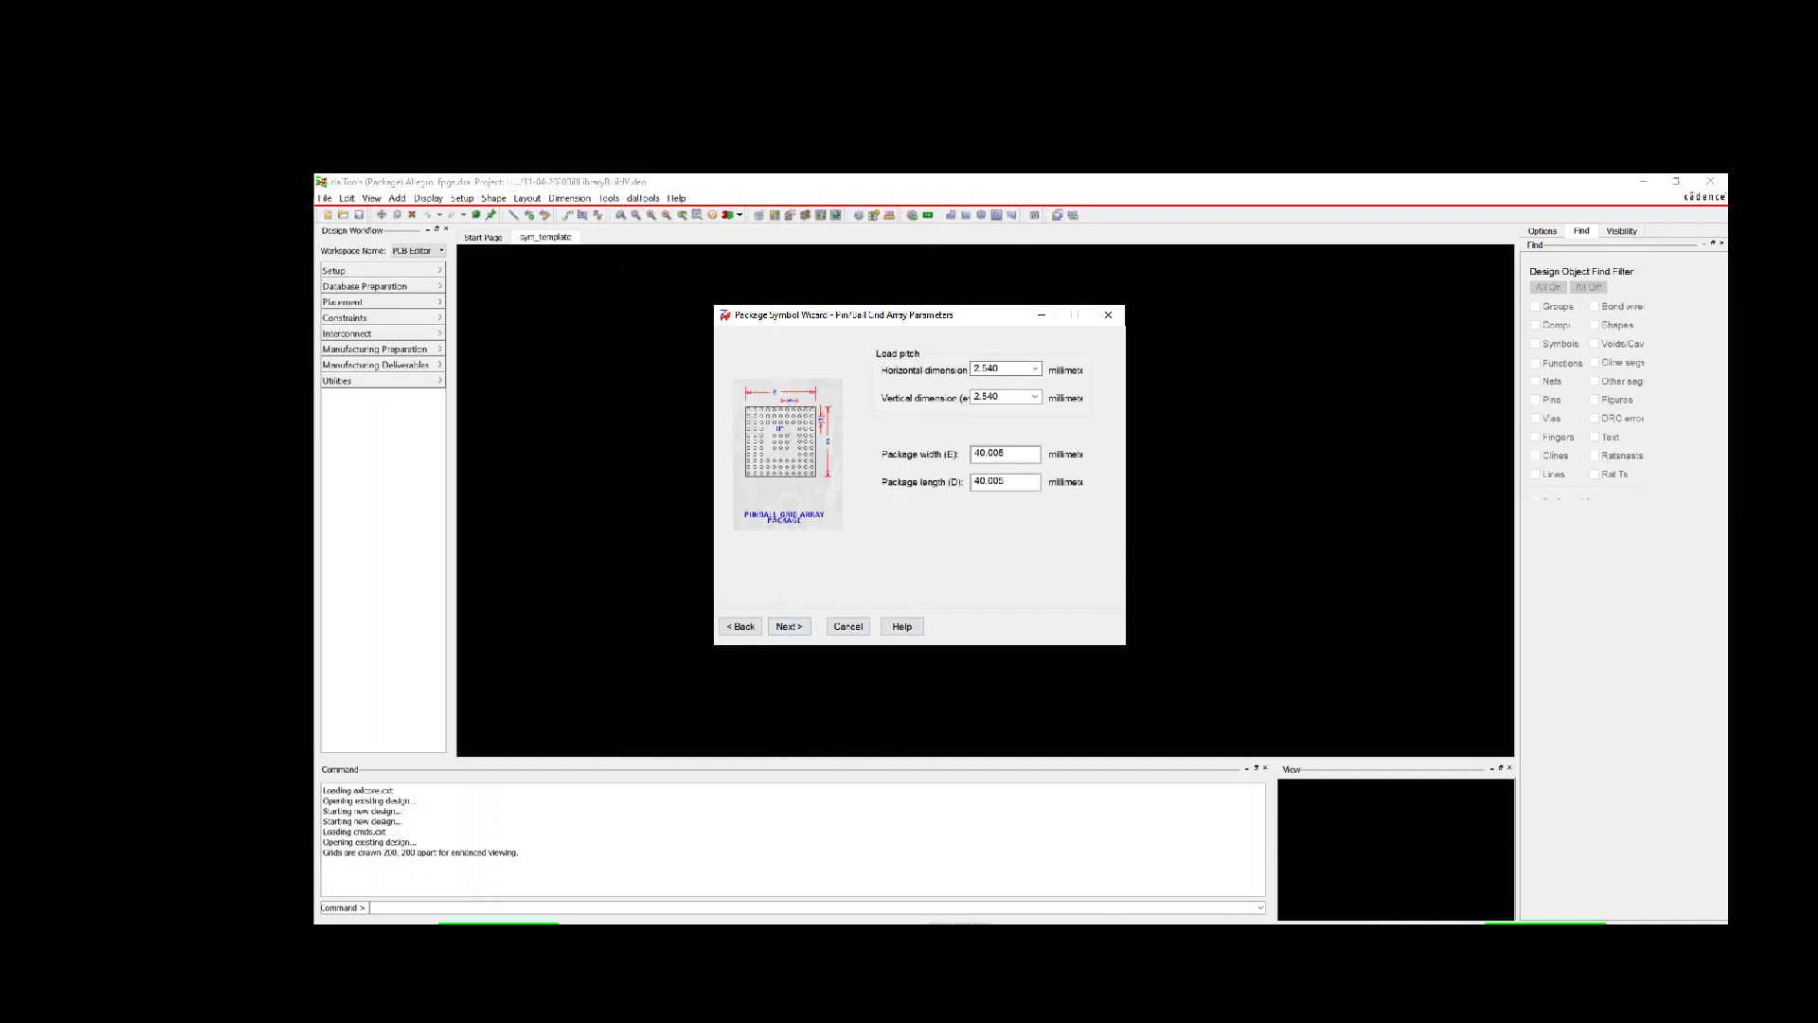
Step: Set both the horizontal and vertical lead pitch to 1 mm
{"action": "double_click", "coordinate": [985, 369]}
{"action": "type", "text": "1"}
{"action": "double_click", "coordinate": [989, 397]}
{"action": "left_click", "coordinate": [990, 397]}
{"action": "double_click", "coordinate": [990, 397]}
{"action": "type", "text": "1"}
{"action": "key", "text": "Tab"}
Step: Look up the package dimensions in the Xilinx PDF and set the package width and length to 65 mm
{"action": "key", "text": "alt+Tab"}
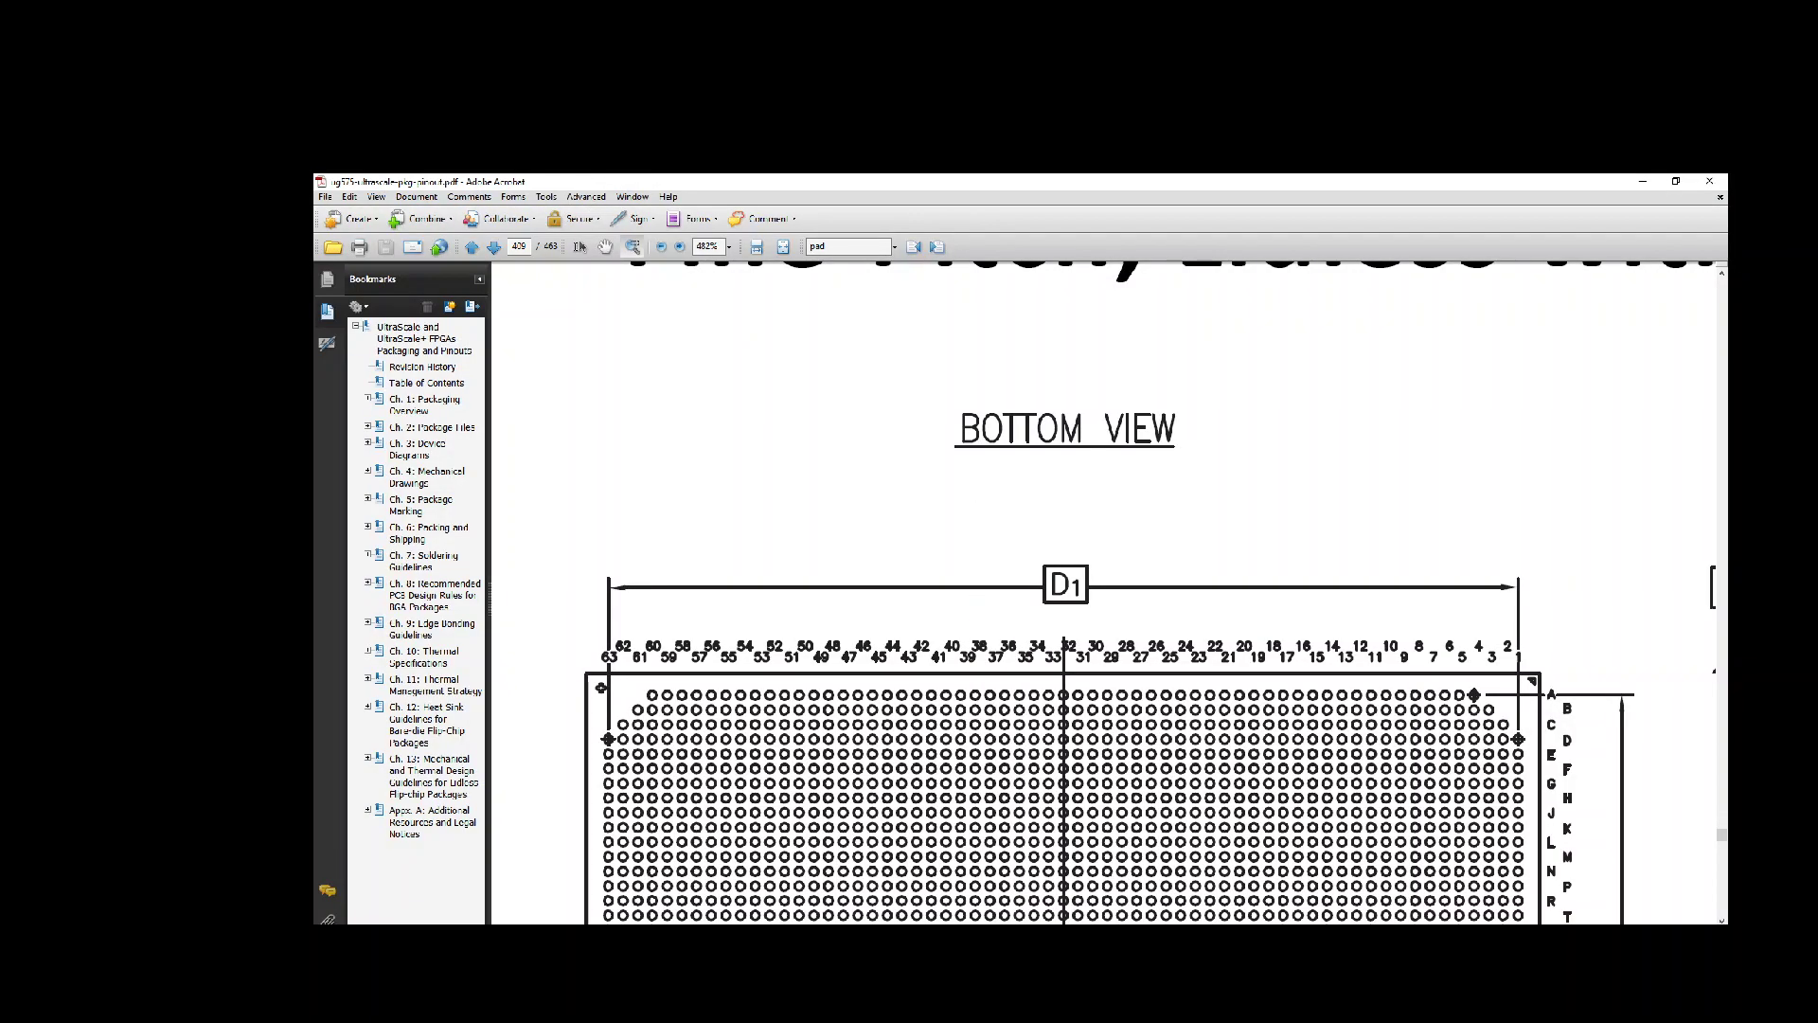
{"action": "left_click", "coordinate": [782, 247]}
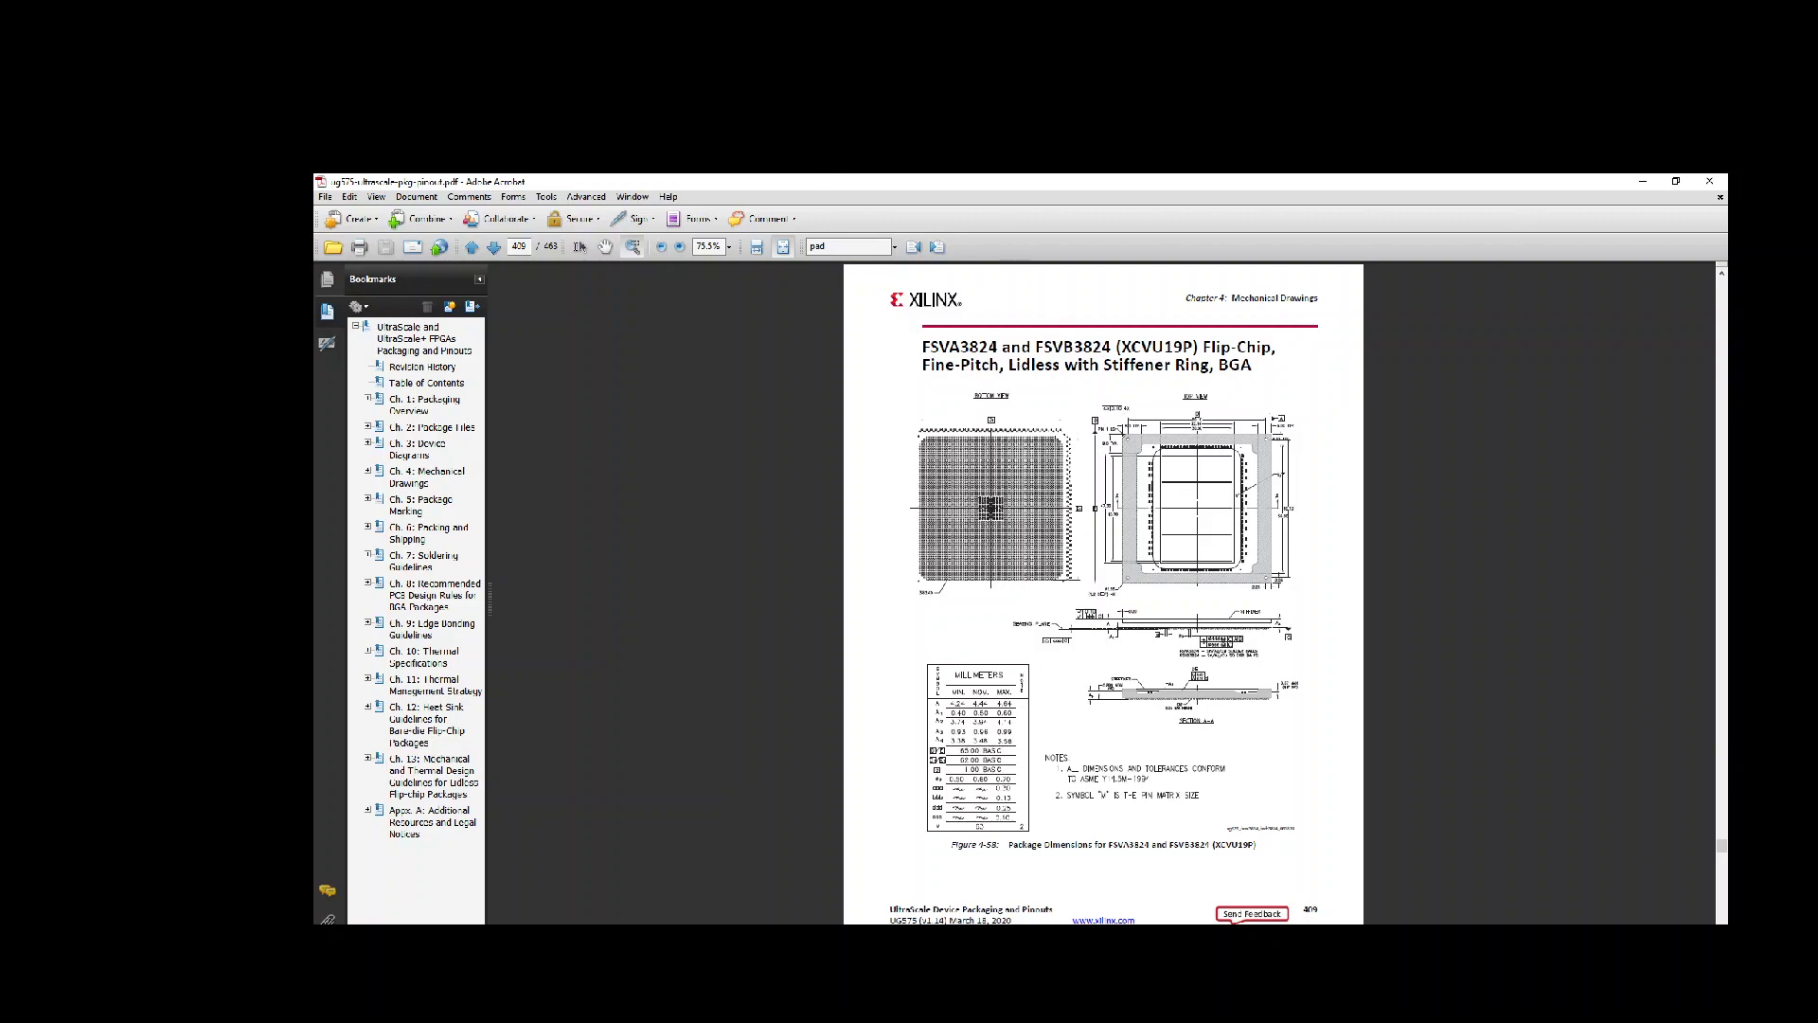
{"action": "key", "text": "alt+Tab"}
{"action": "left_click_drag", "start_coordinate": [1006, 454], "coordinate": [972, 454]}
{"action": "type", "text": "65.000"}
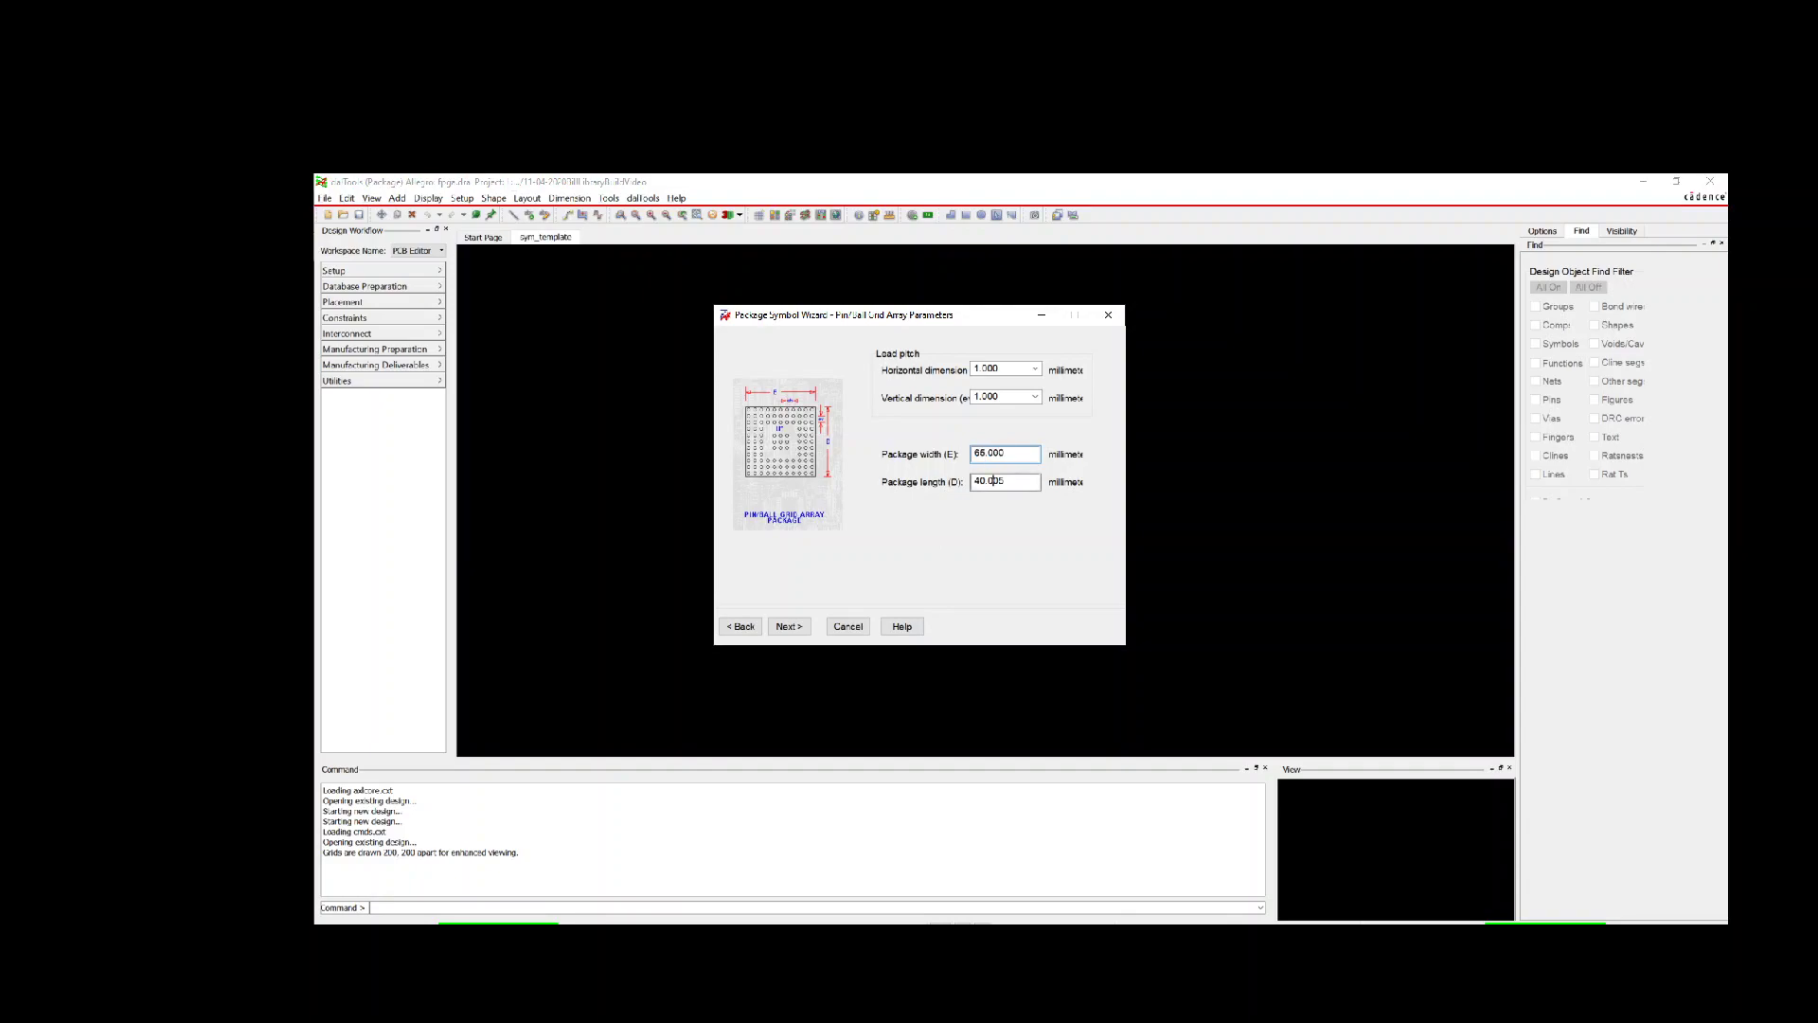
{"action": "double_click", "coordinate": [990, 481]}
{"action": "type", "text": "65"}
{"action": "left_click", "coordinate": [801, 627]}
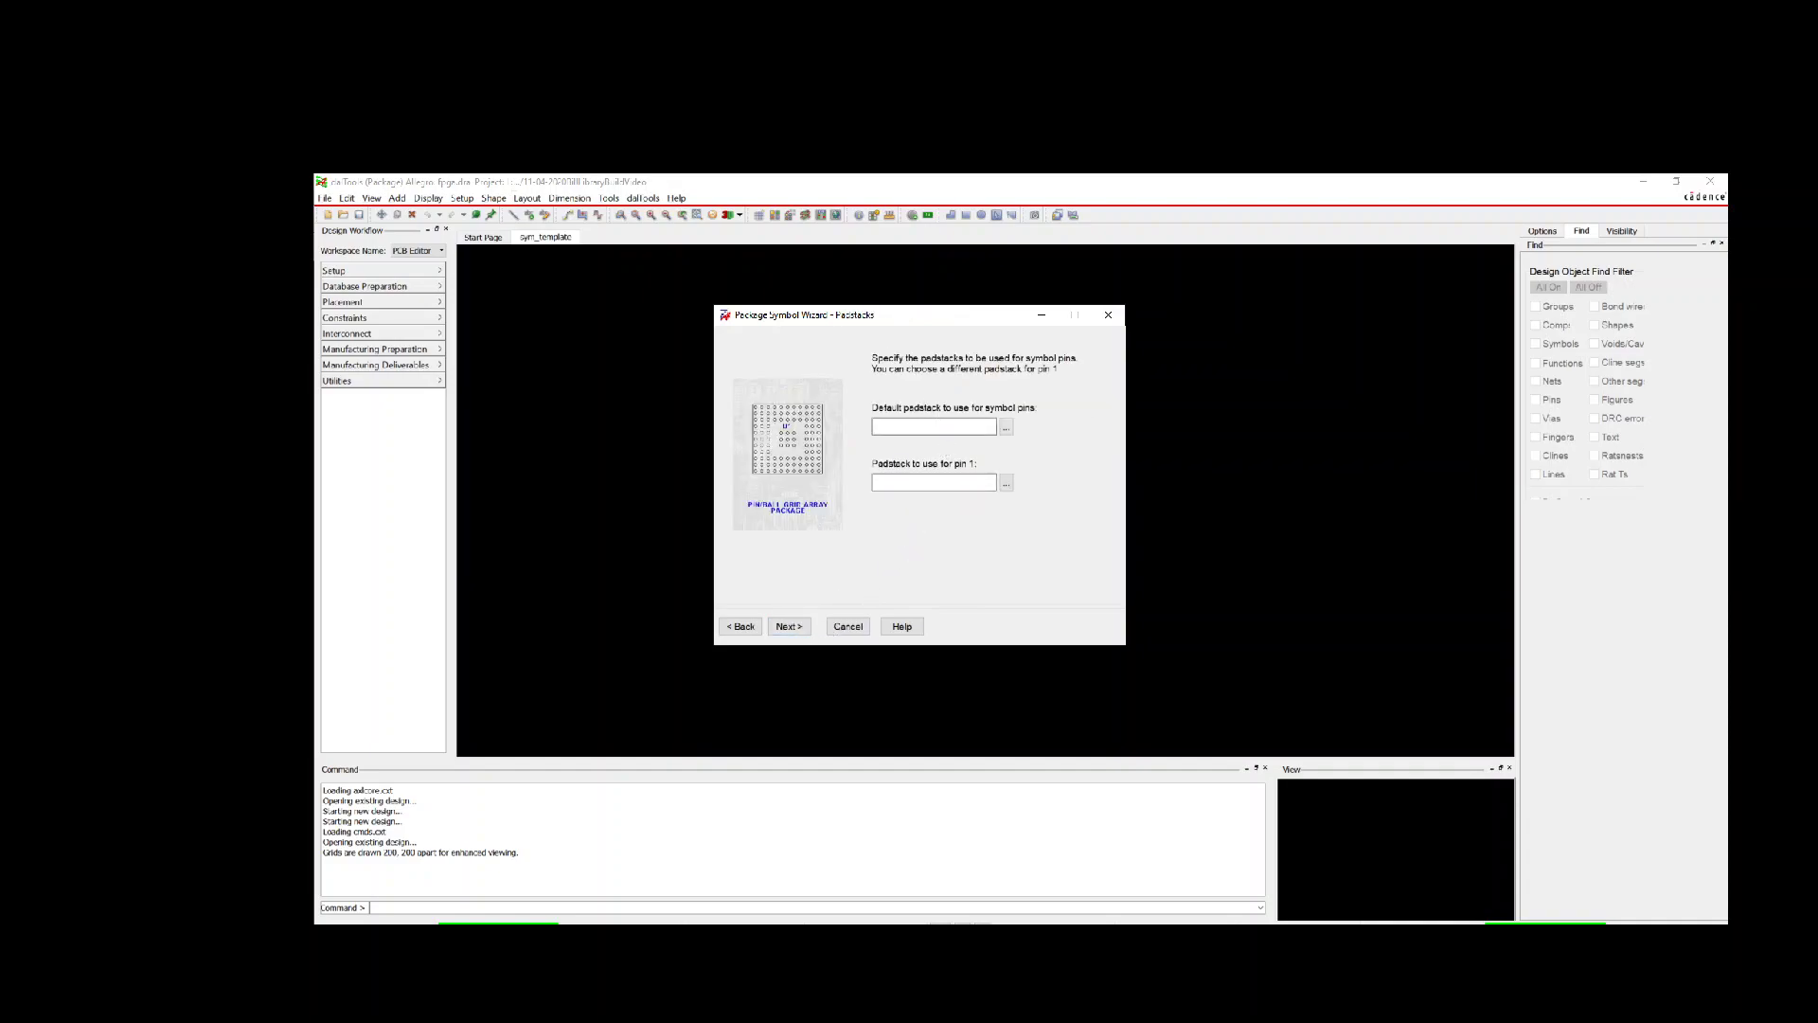
Step: Review the BGA pad design rules in the PowerPoint slides and assign padstack sm018rnd to the symbol pins and pin 1
{"action": "left_click", "coordinate": [1008, 428]}
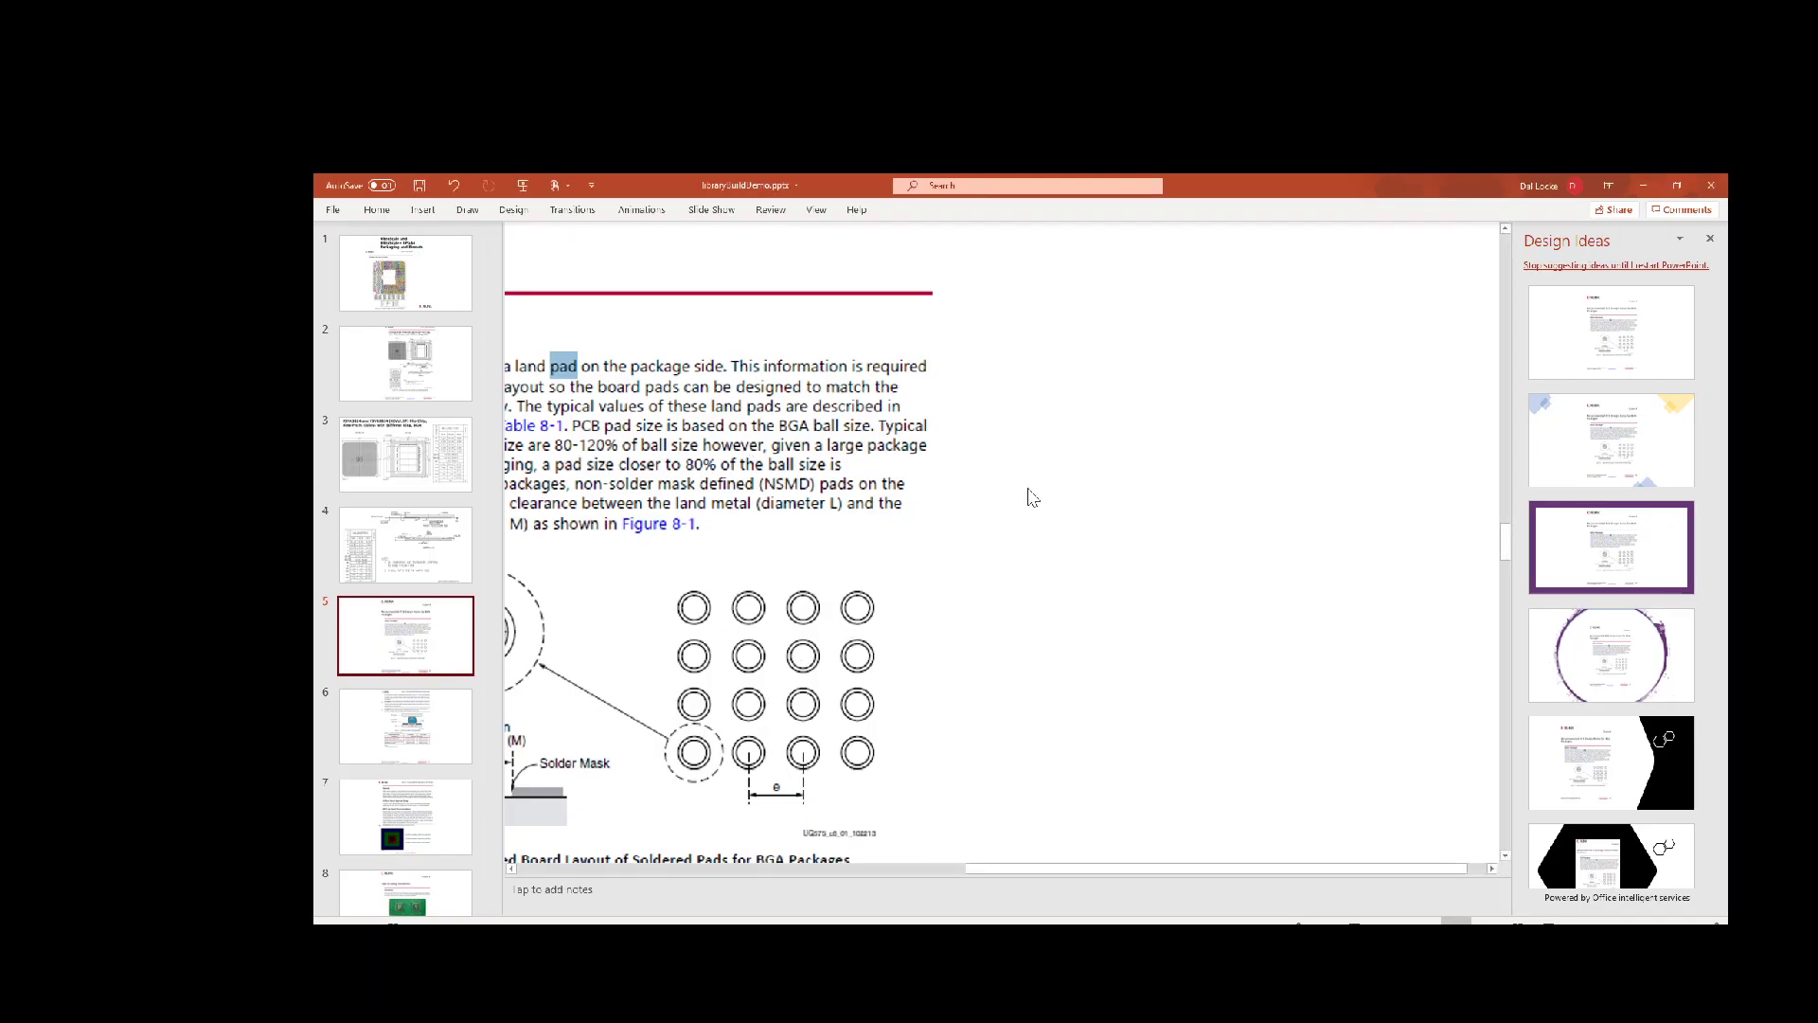
{"action": "double_click", "coordinate": [824, 183]}
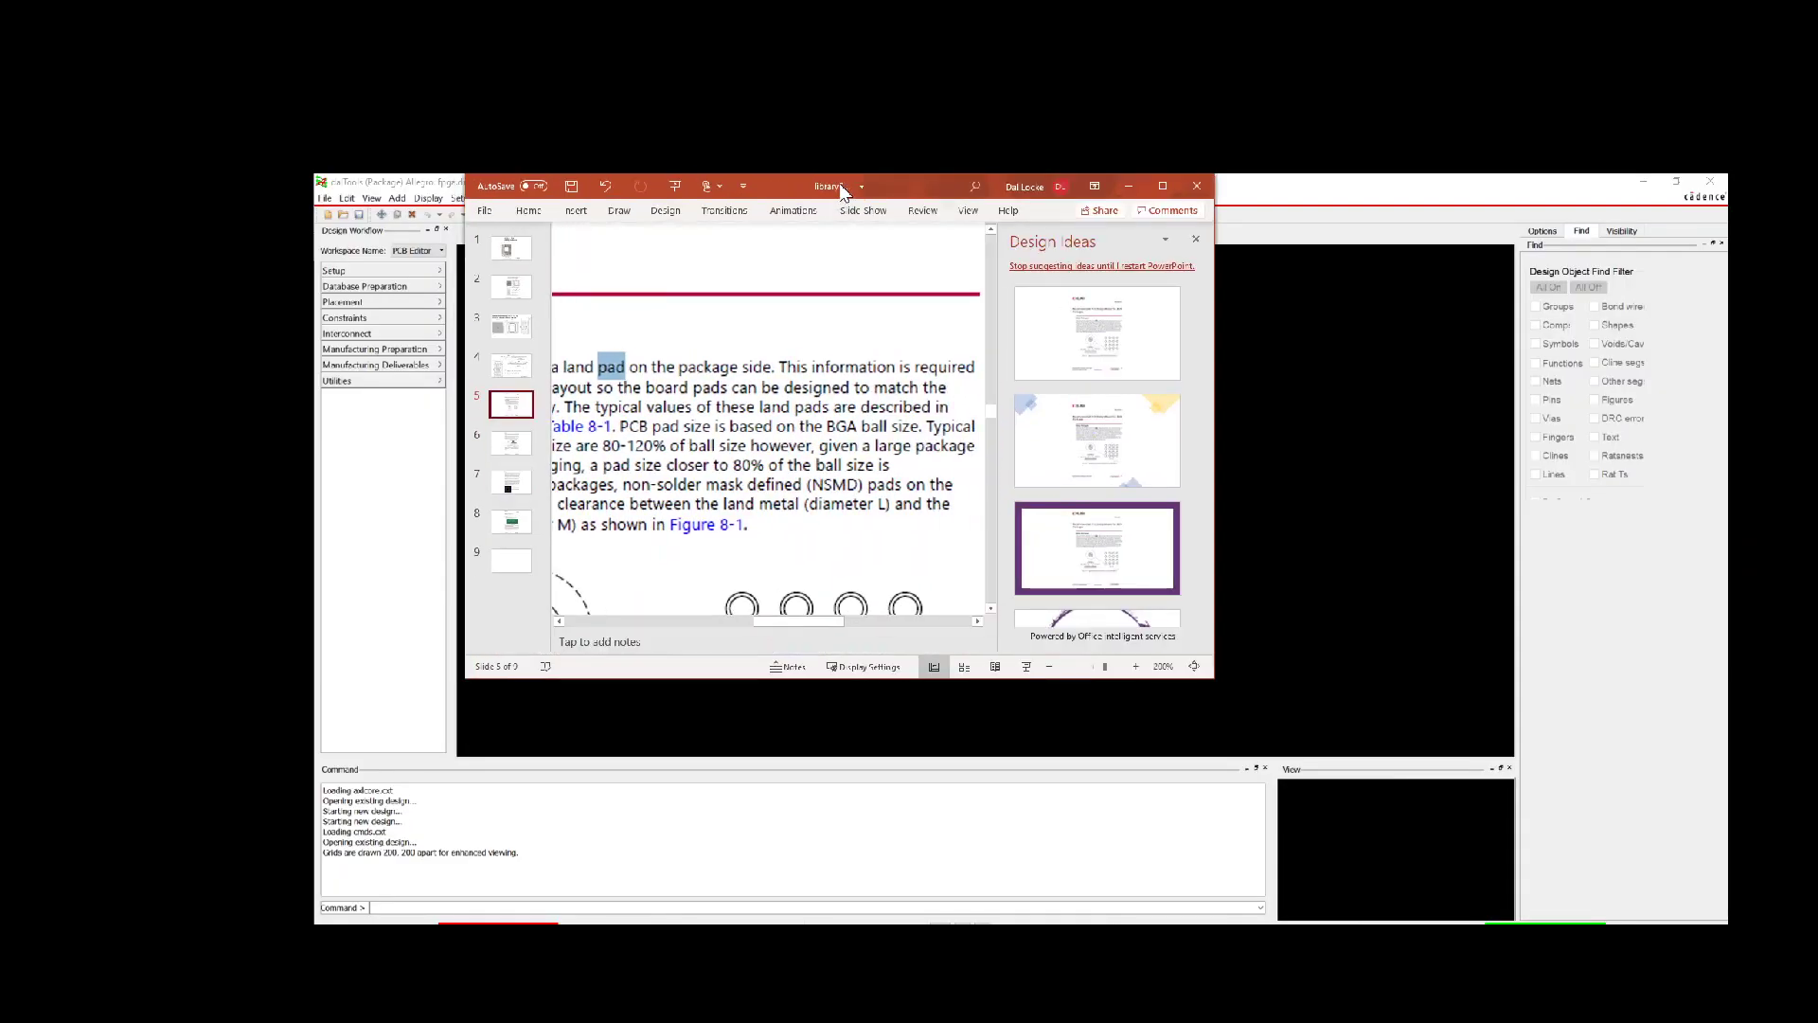
{"action": "scroll", "coordinate": [822, 488], "scroll_direction": "down", "scroll_amount": 3}
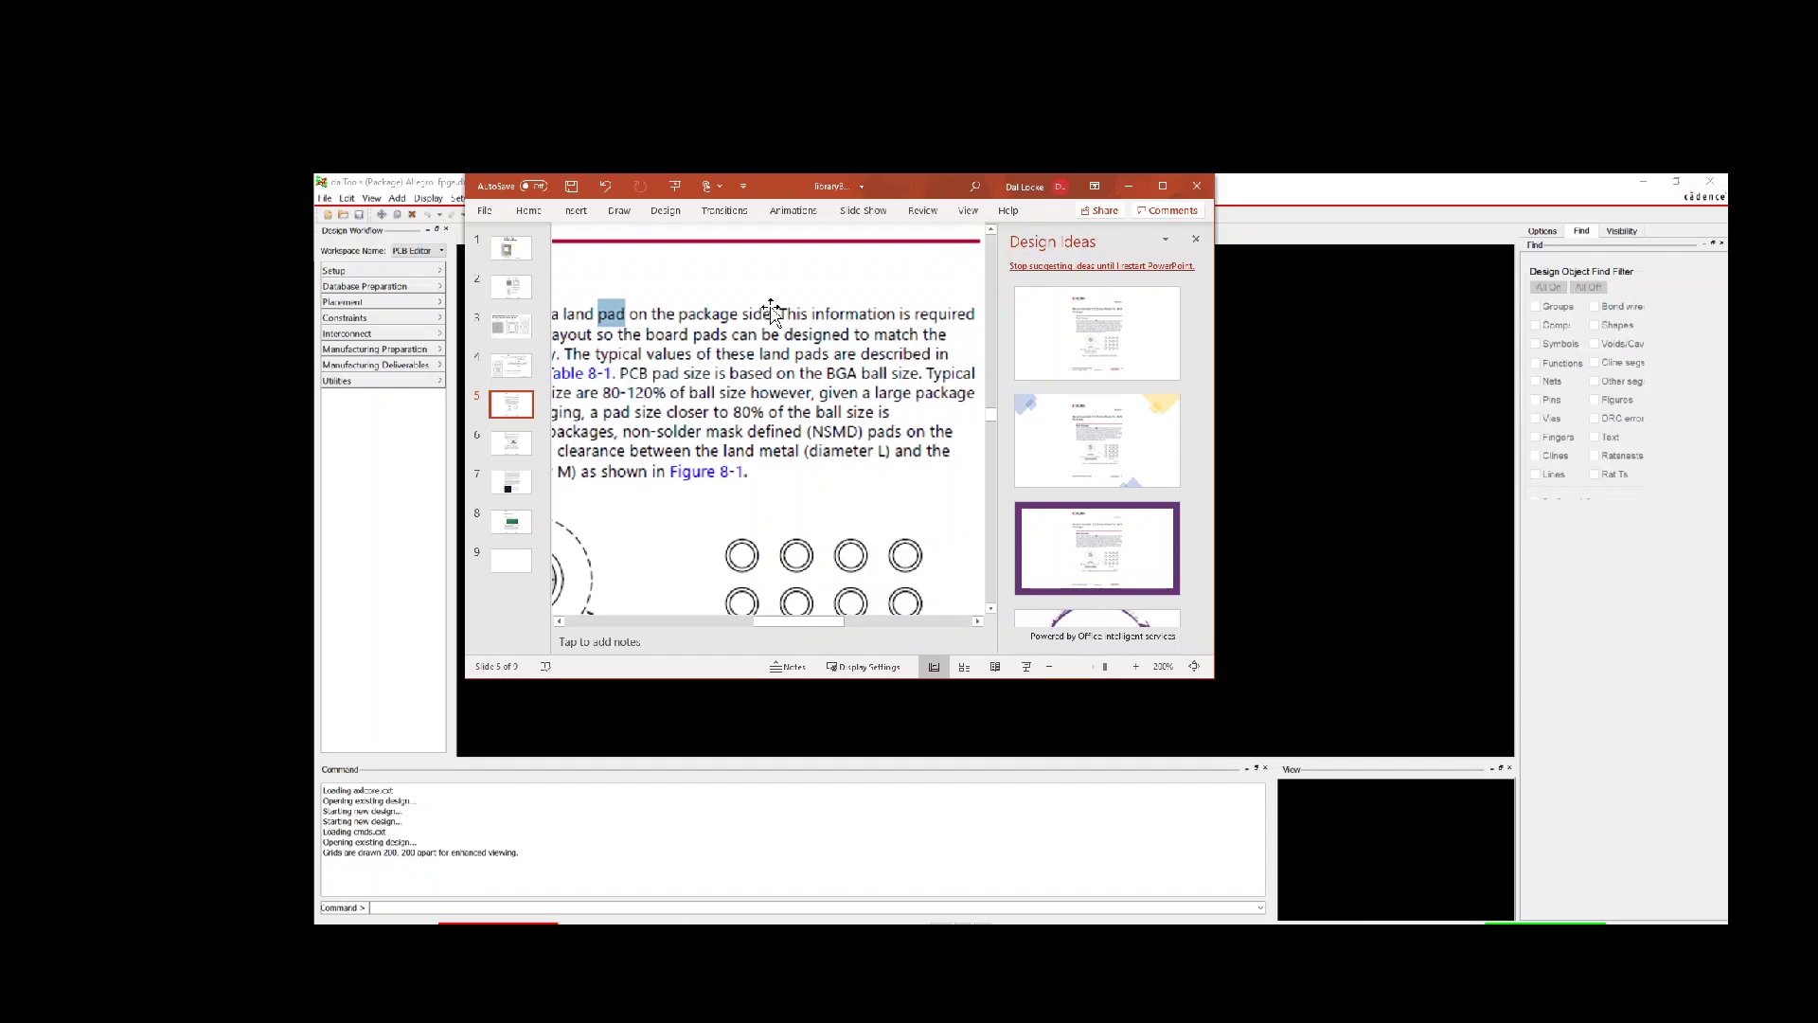
{"action": "scroll", "coordinate": [772, 313], "scroll_direction": "down", "scroll_amount": 10, "text": "ctrl"}
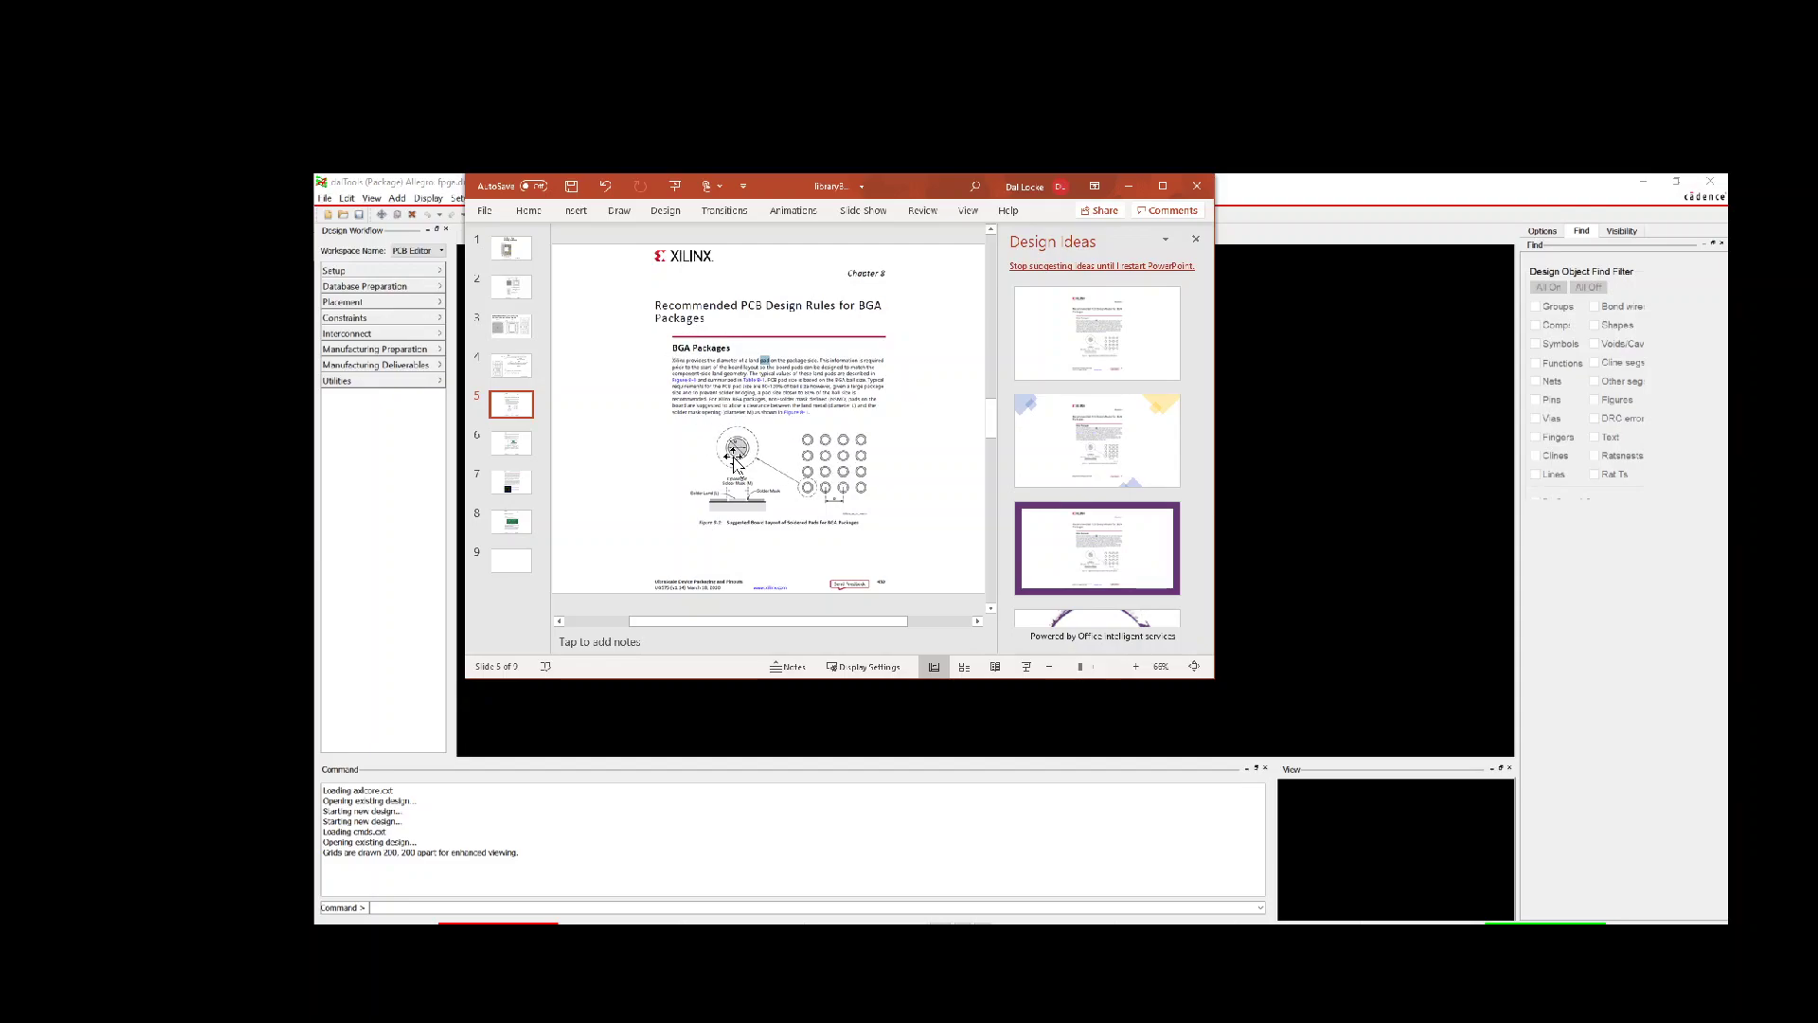
{"action": "scroll", "coordinate": [737, 460], "scroll_direction": "up", "scroll_amount": 1}
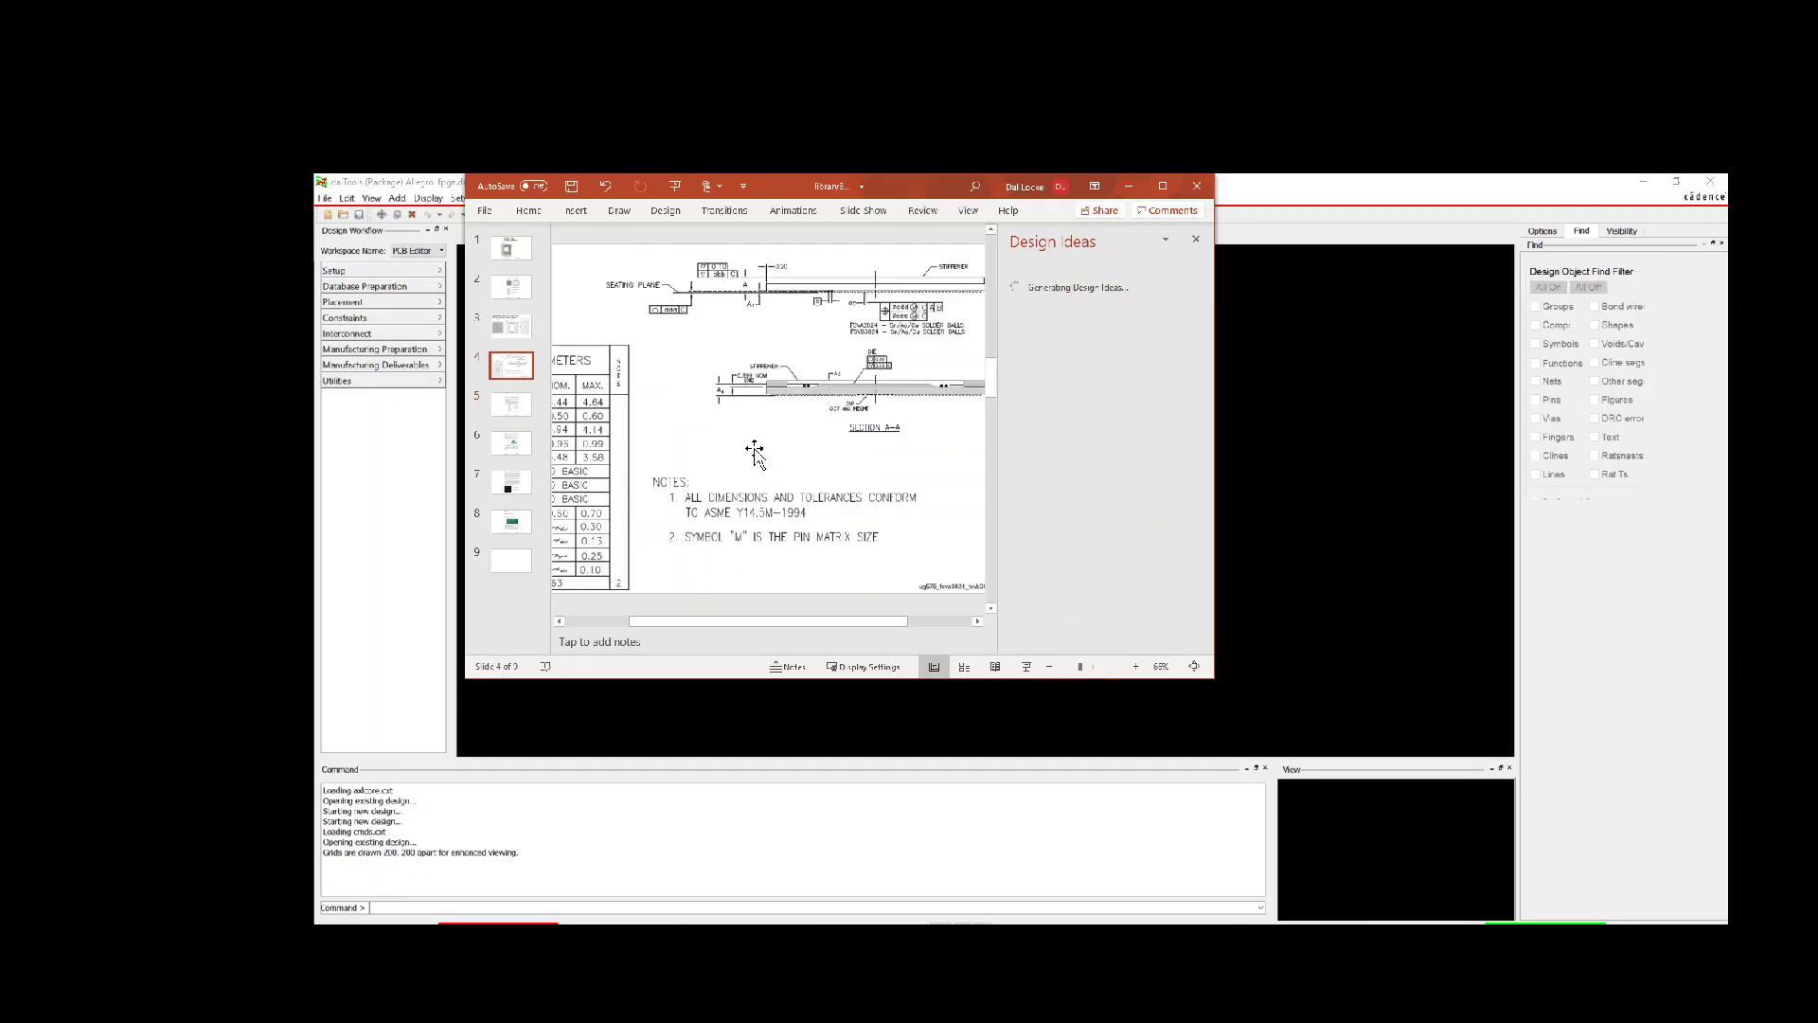
{"action": "left_click", "coordinate": [512, 327]}
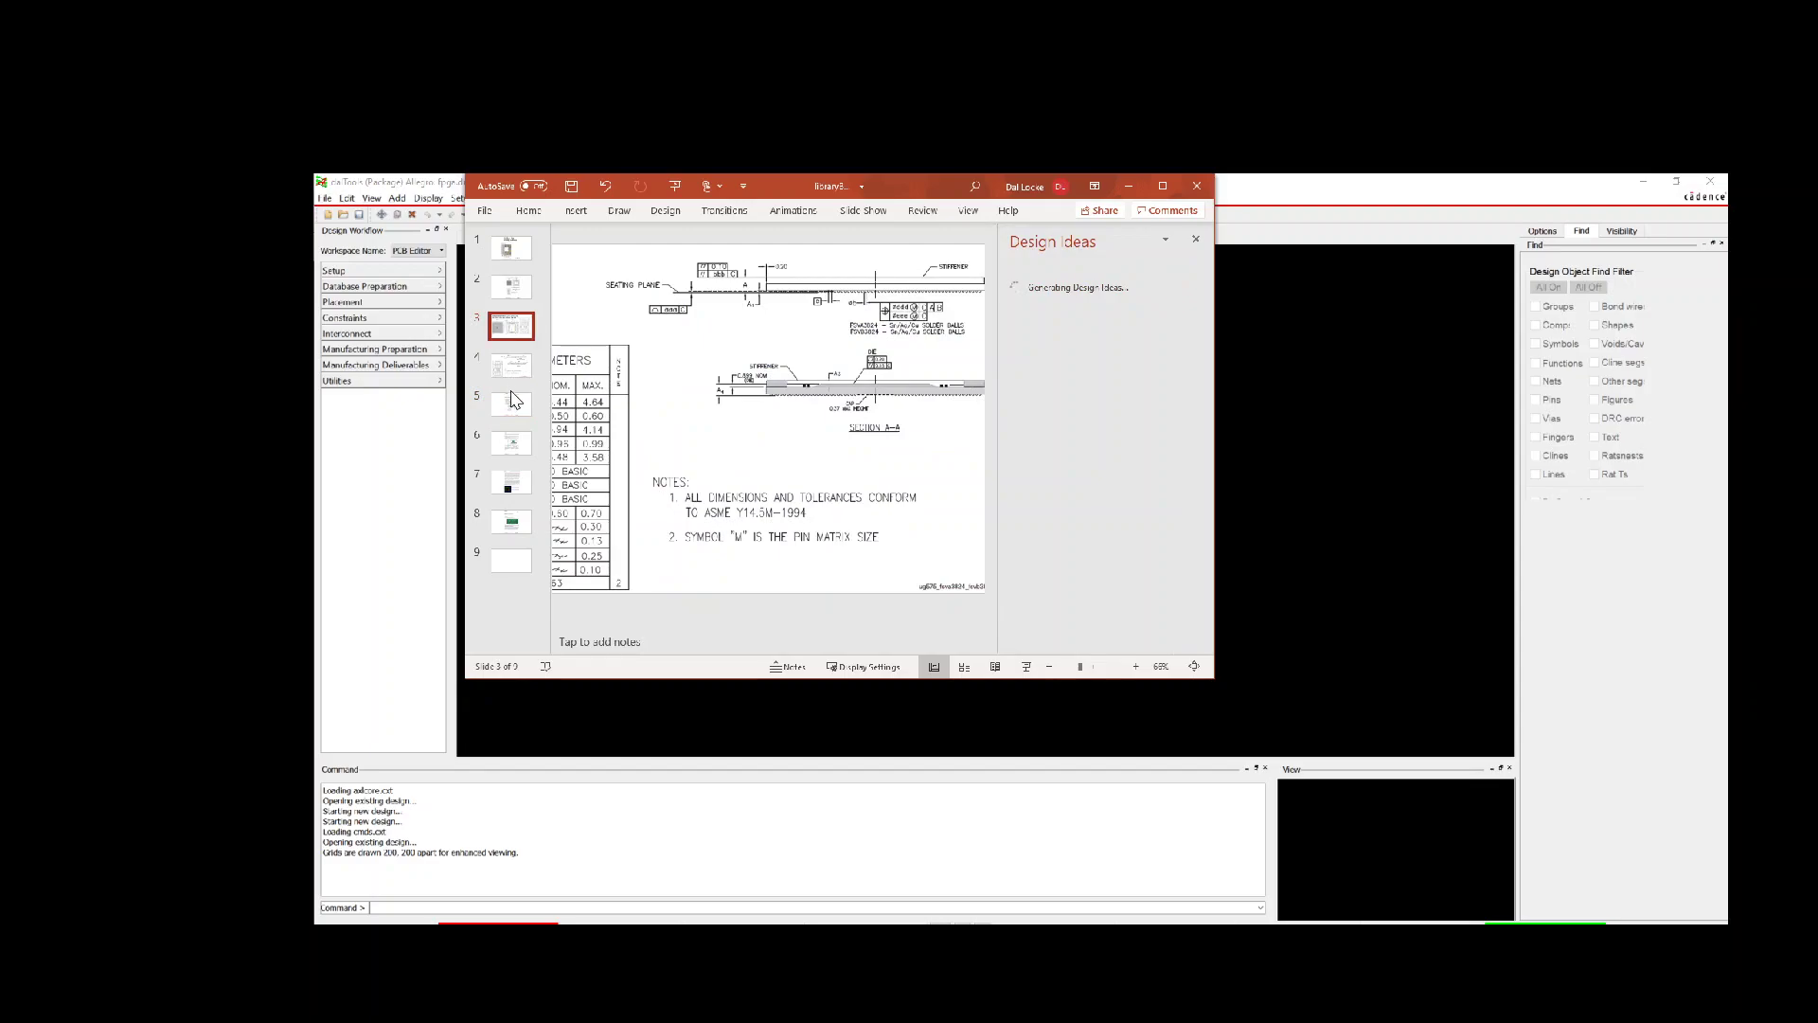
{"action": "left_click", "coordinate": [514, 454]}
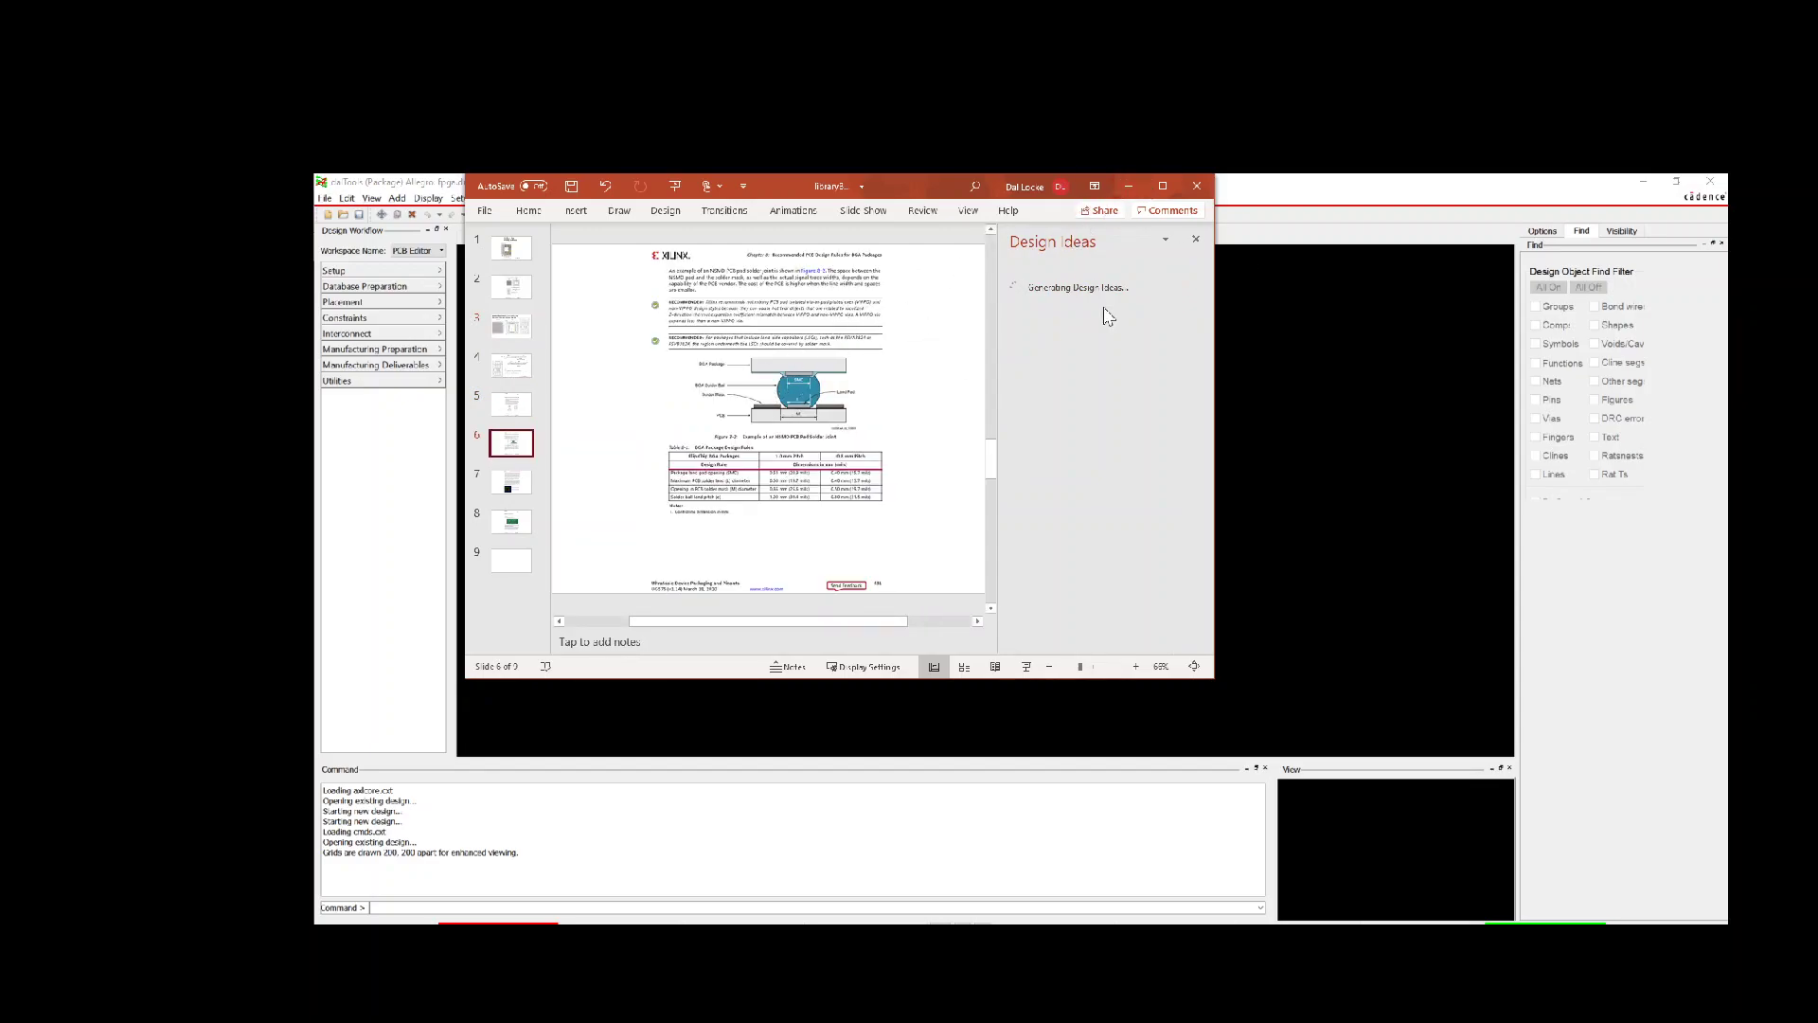
{"action": "left_click", "coordinate": [1128, 187]}
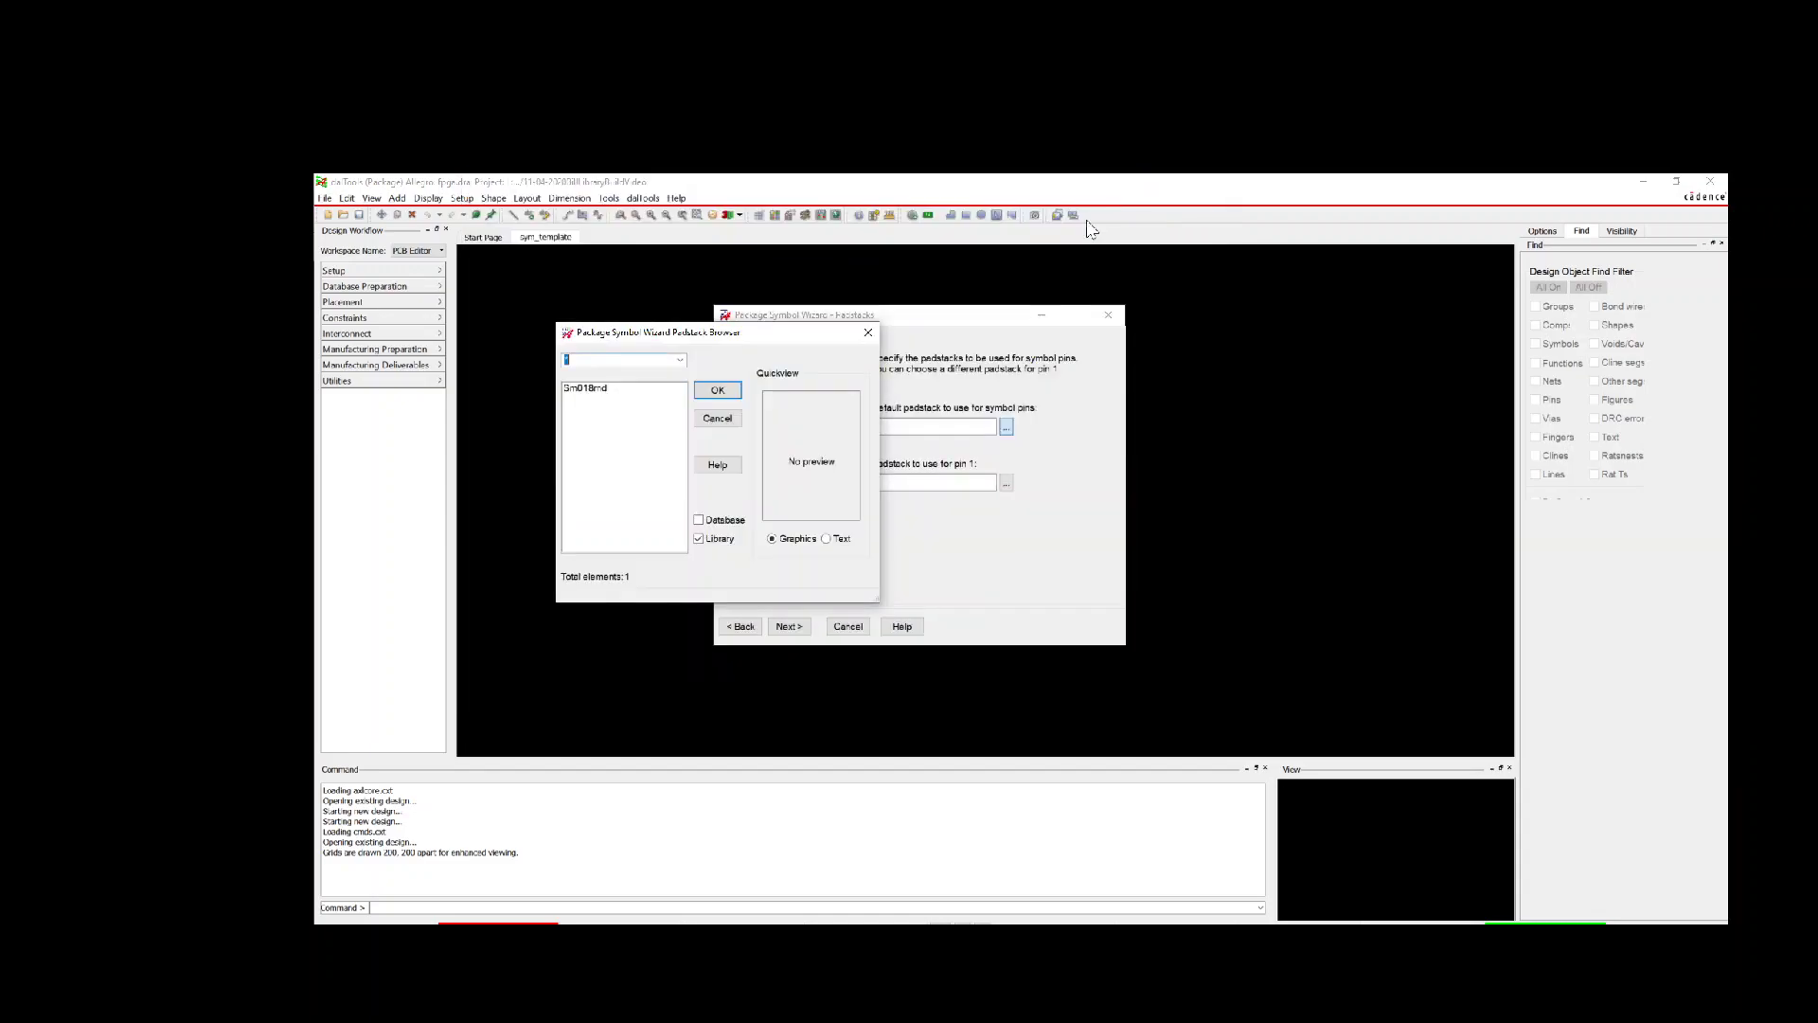
{"action": "double_click", "coordinate": [585, 397]}
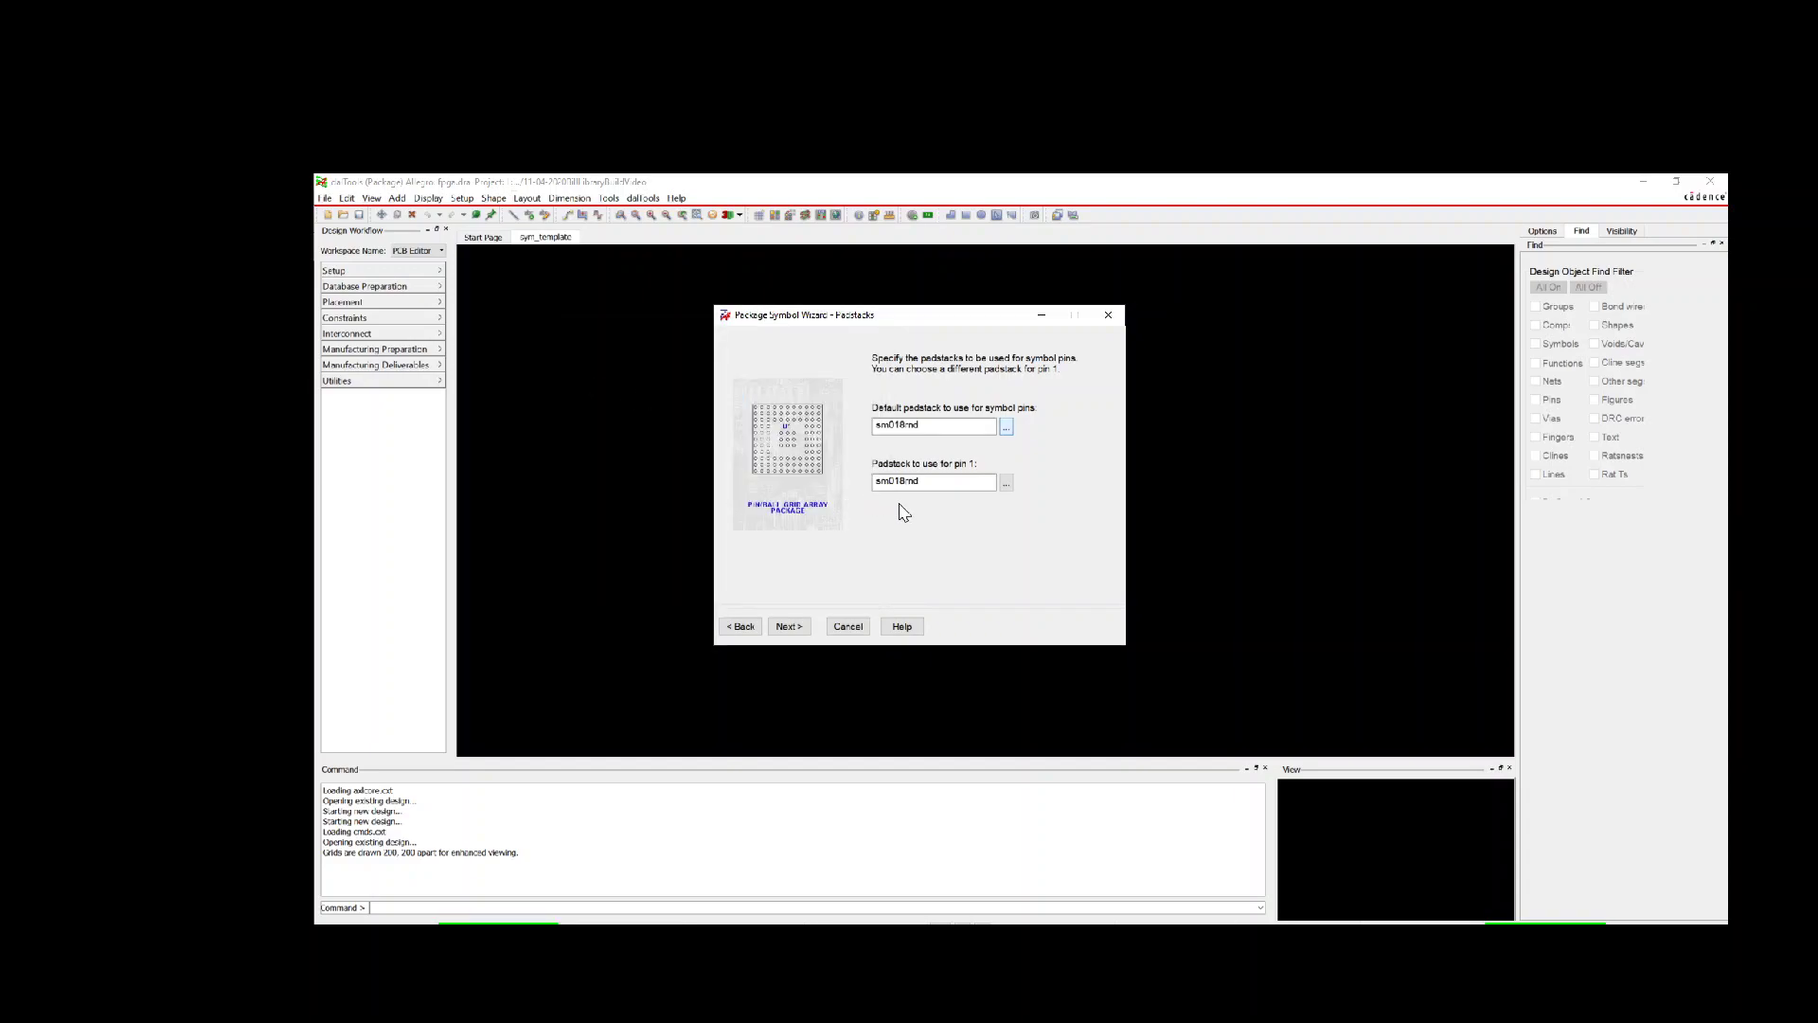
{"action": "left_click", "coordinate": [790, 628]}
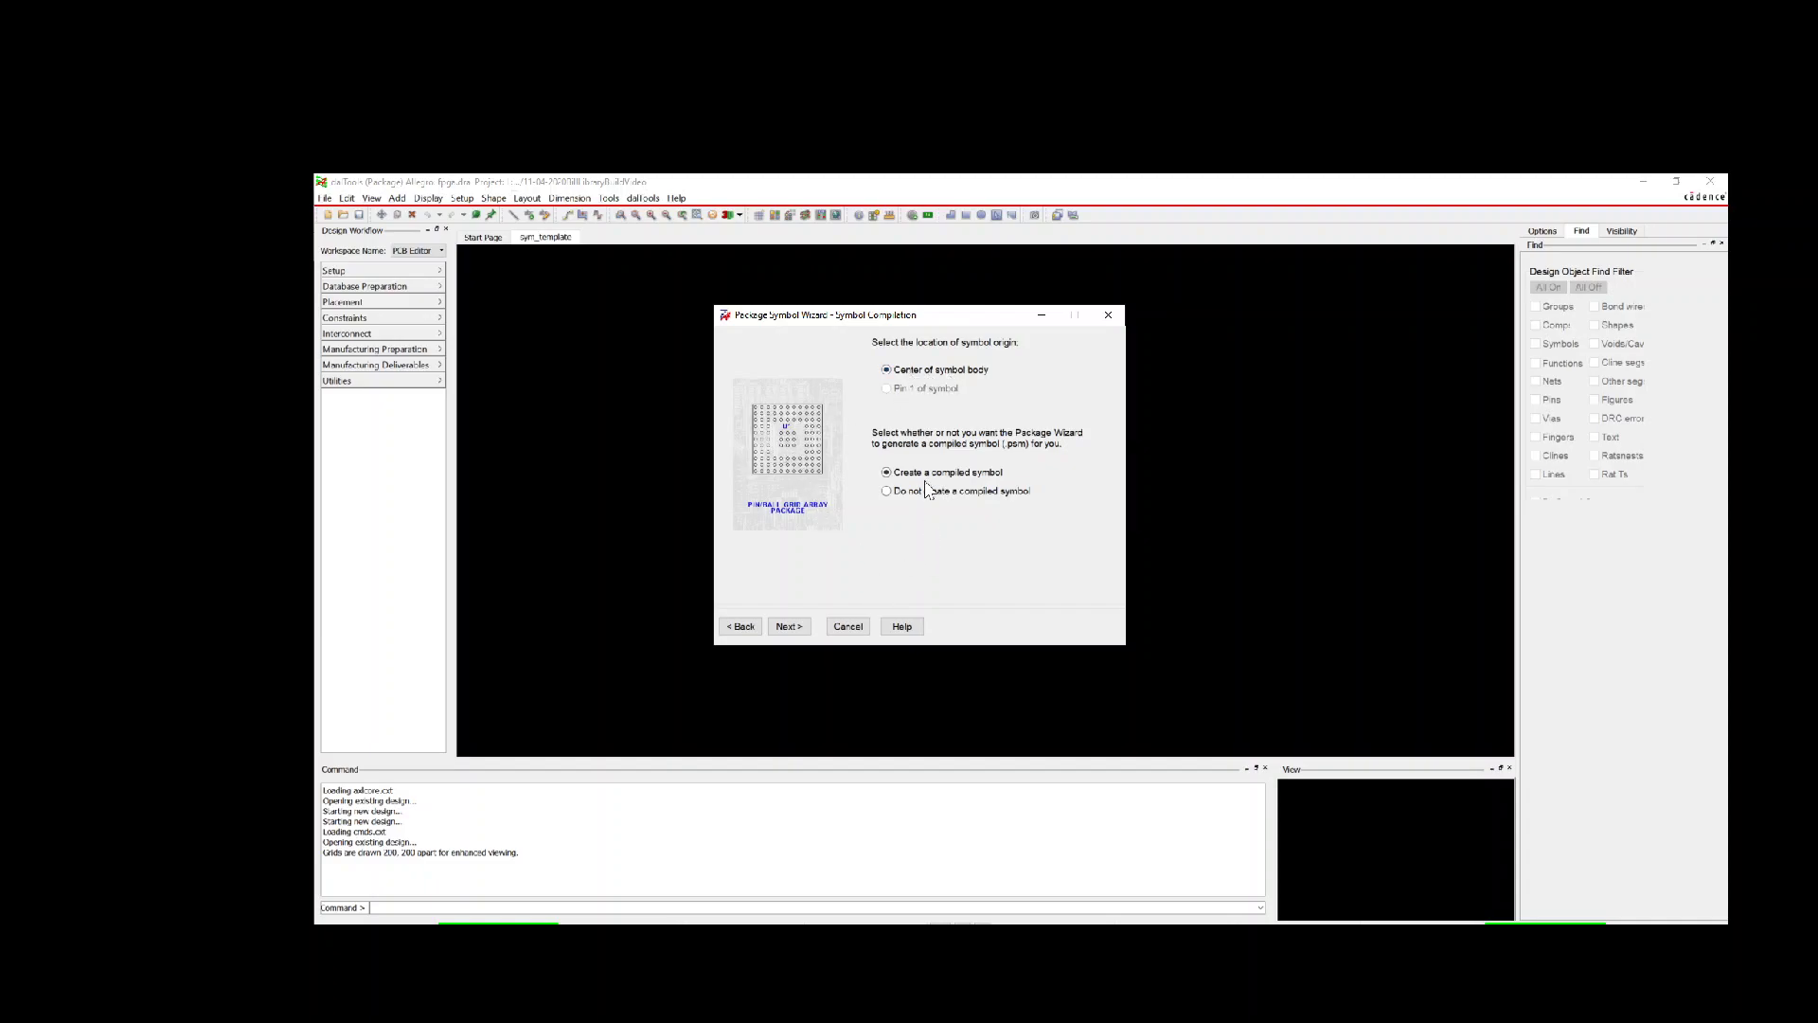
Step: Generate the compiled symbol with its origin at the body center, overwrite the existing fpga.psm file, and inspect the pin array
{"action": "left_click", "coordinate": [790, 625]}
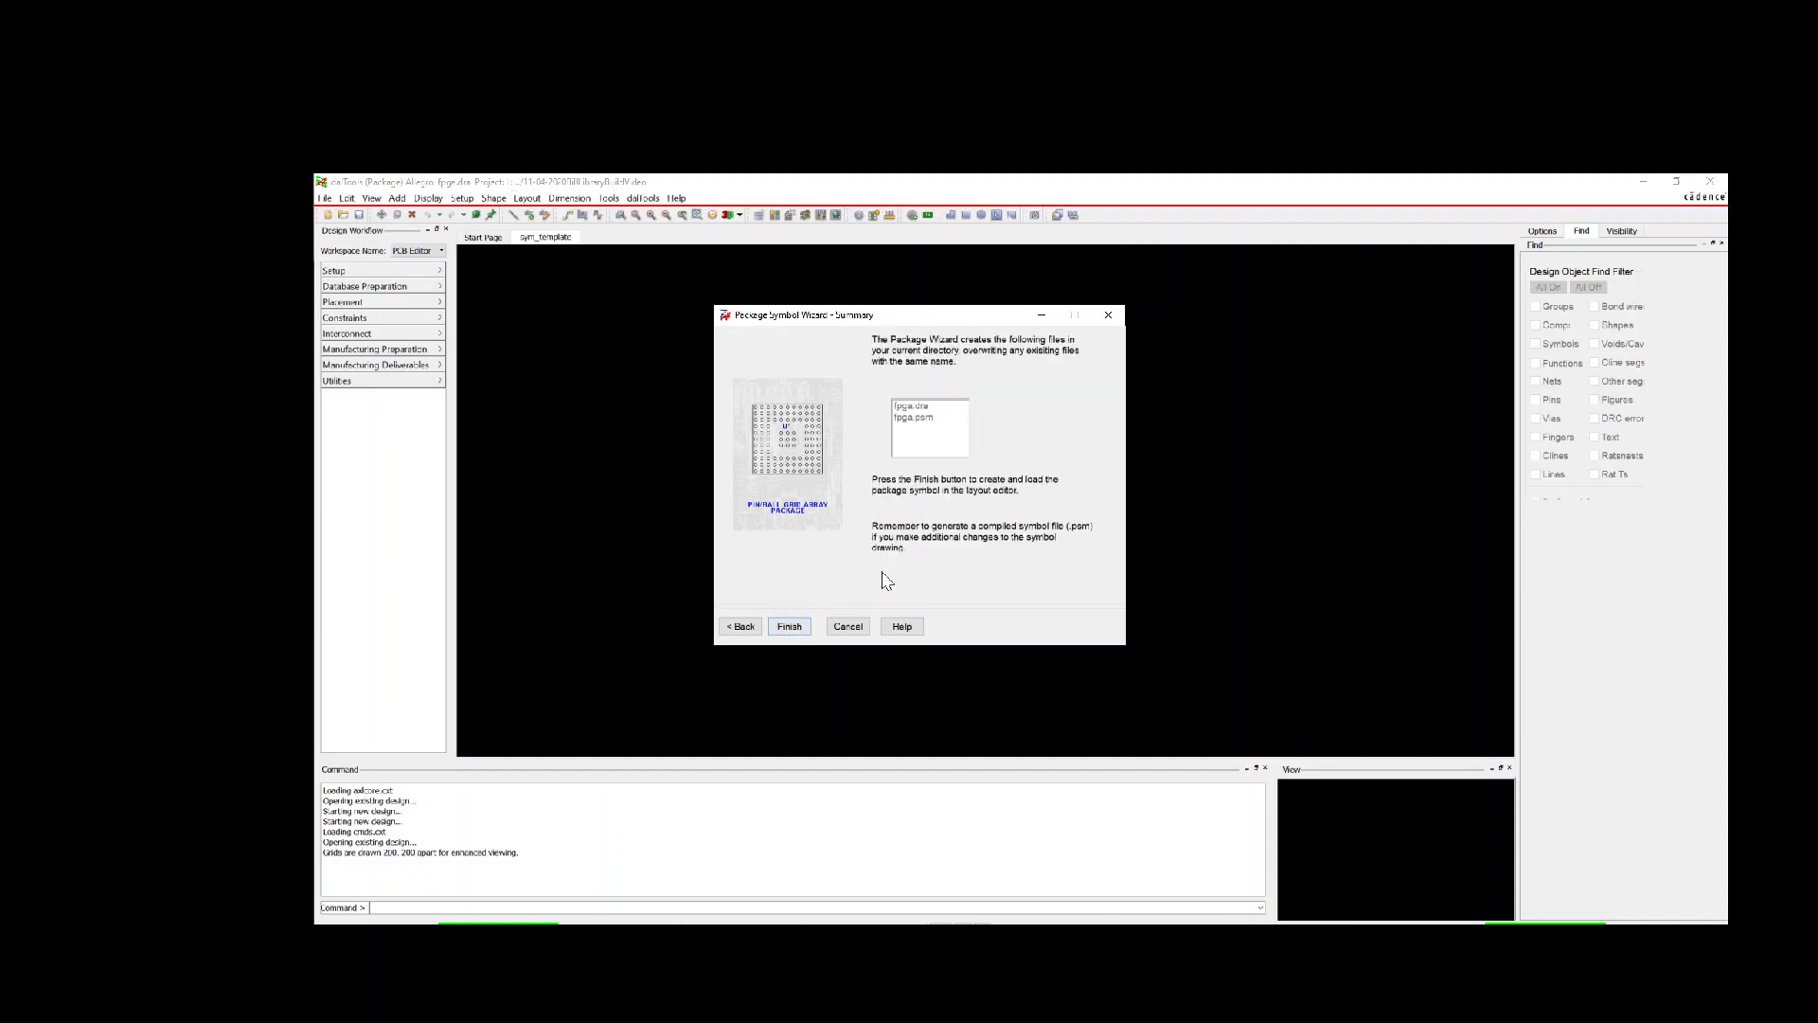
{"action": "left_click", "coordinate": [789, 626]}
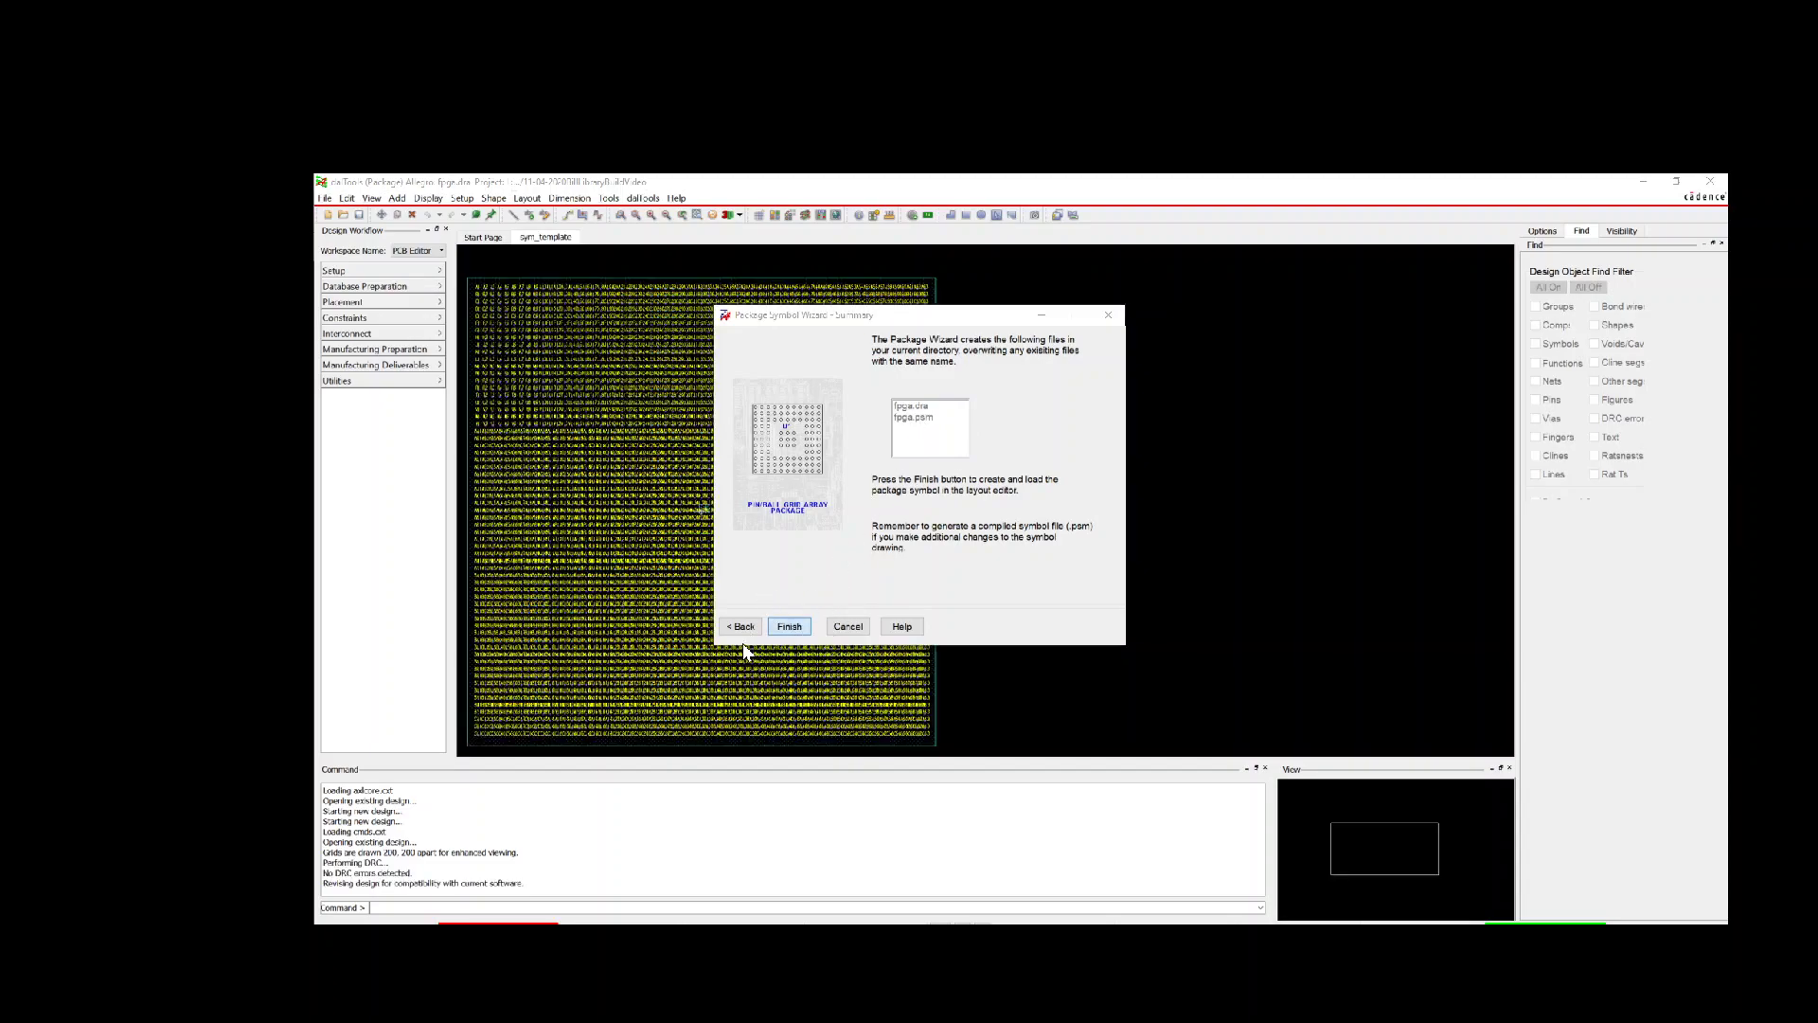
{"action": "left_click", "coordinate": [1069, 619]}
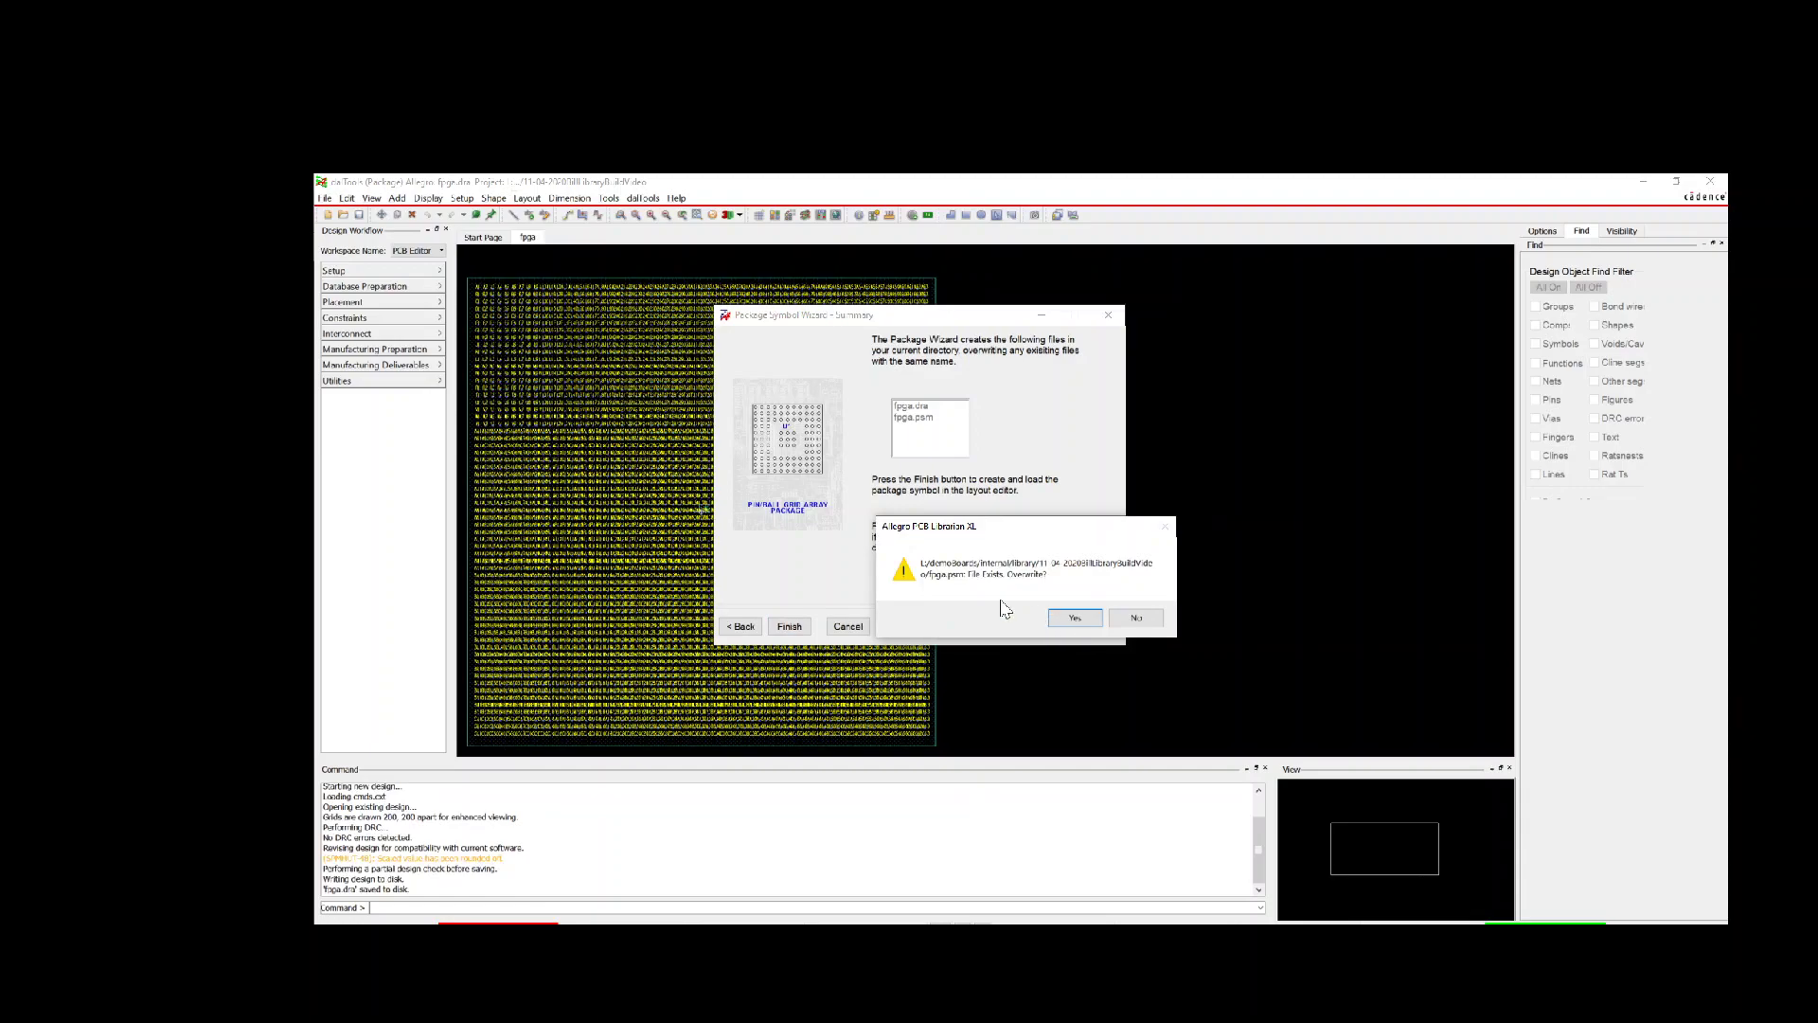
{"action": "left_click", "coordinate": [1070, 619]}
{"action": "middle_click_drag", "start_coordinate": [804, 462], "coordinate": [776, 456]}
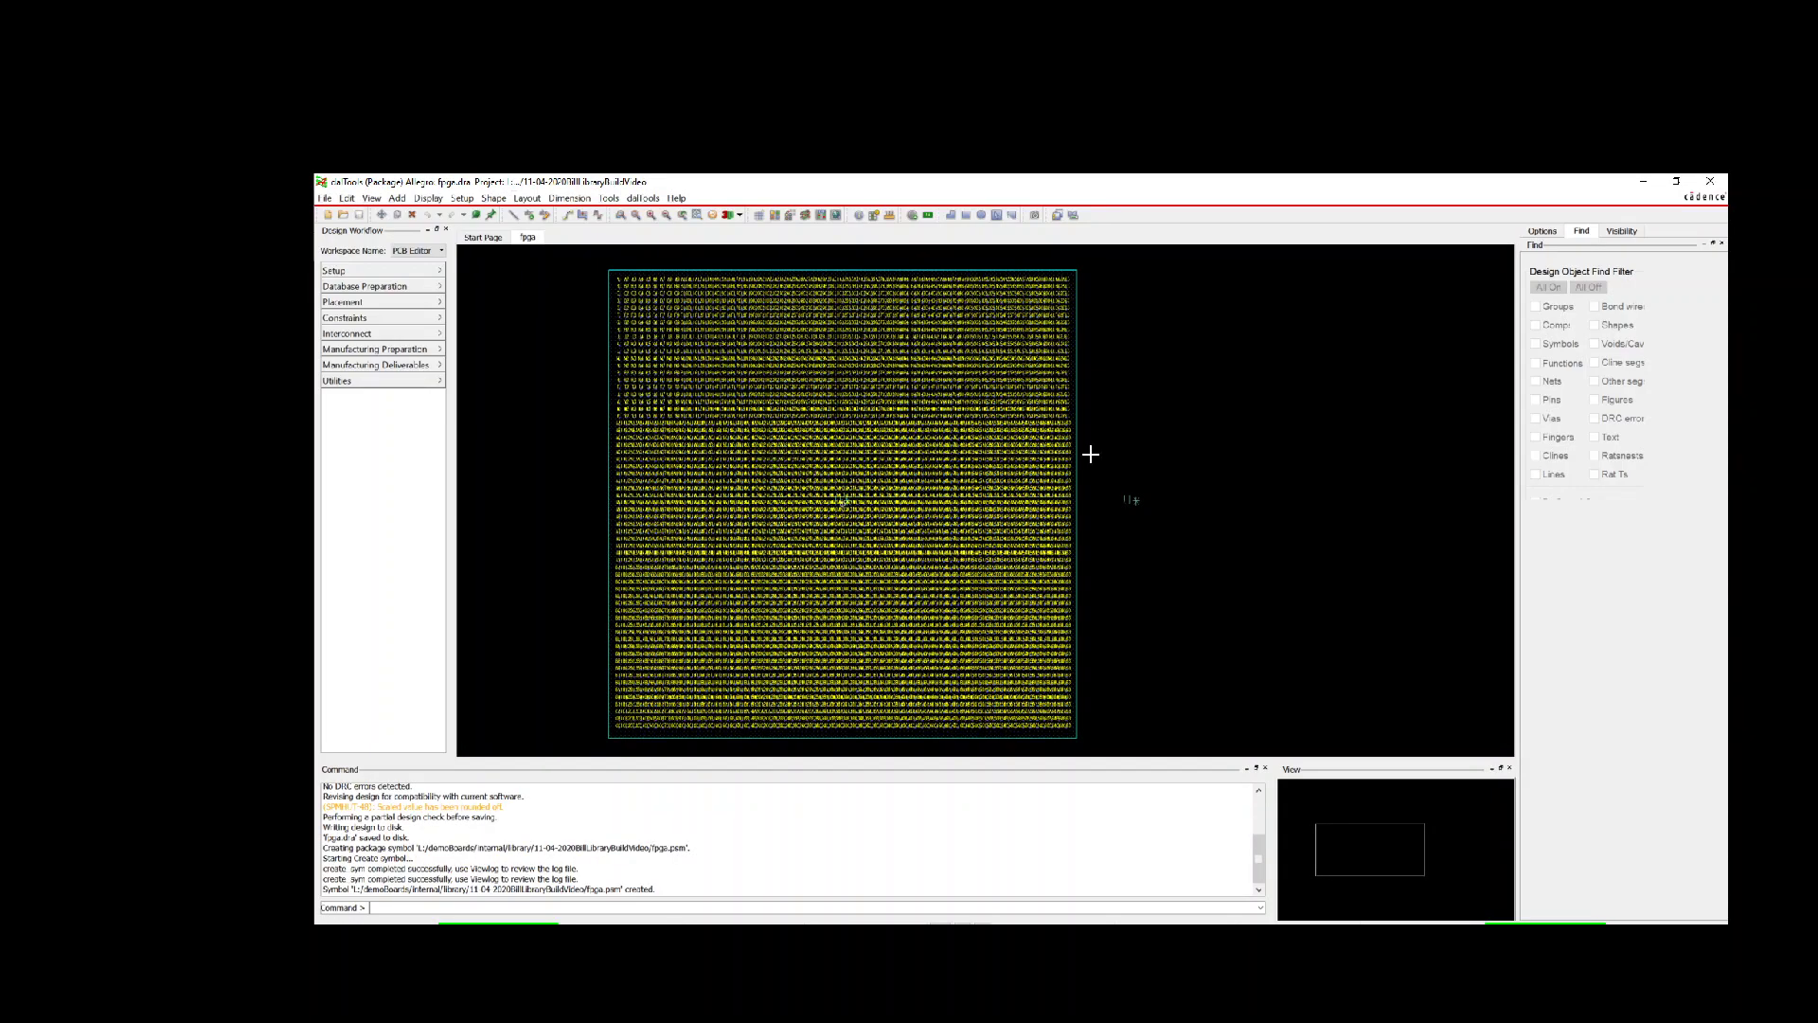
{"action": "scroll", "coordinate": [966, 480], "scroll_direction": "up", "scroll_amount": 4}
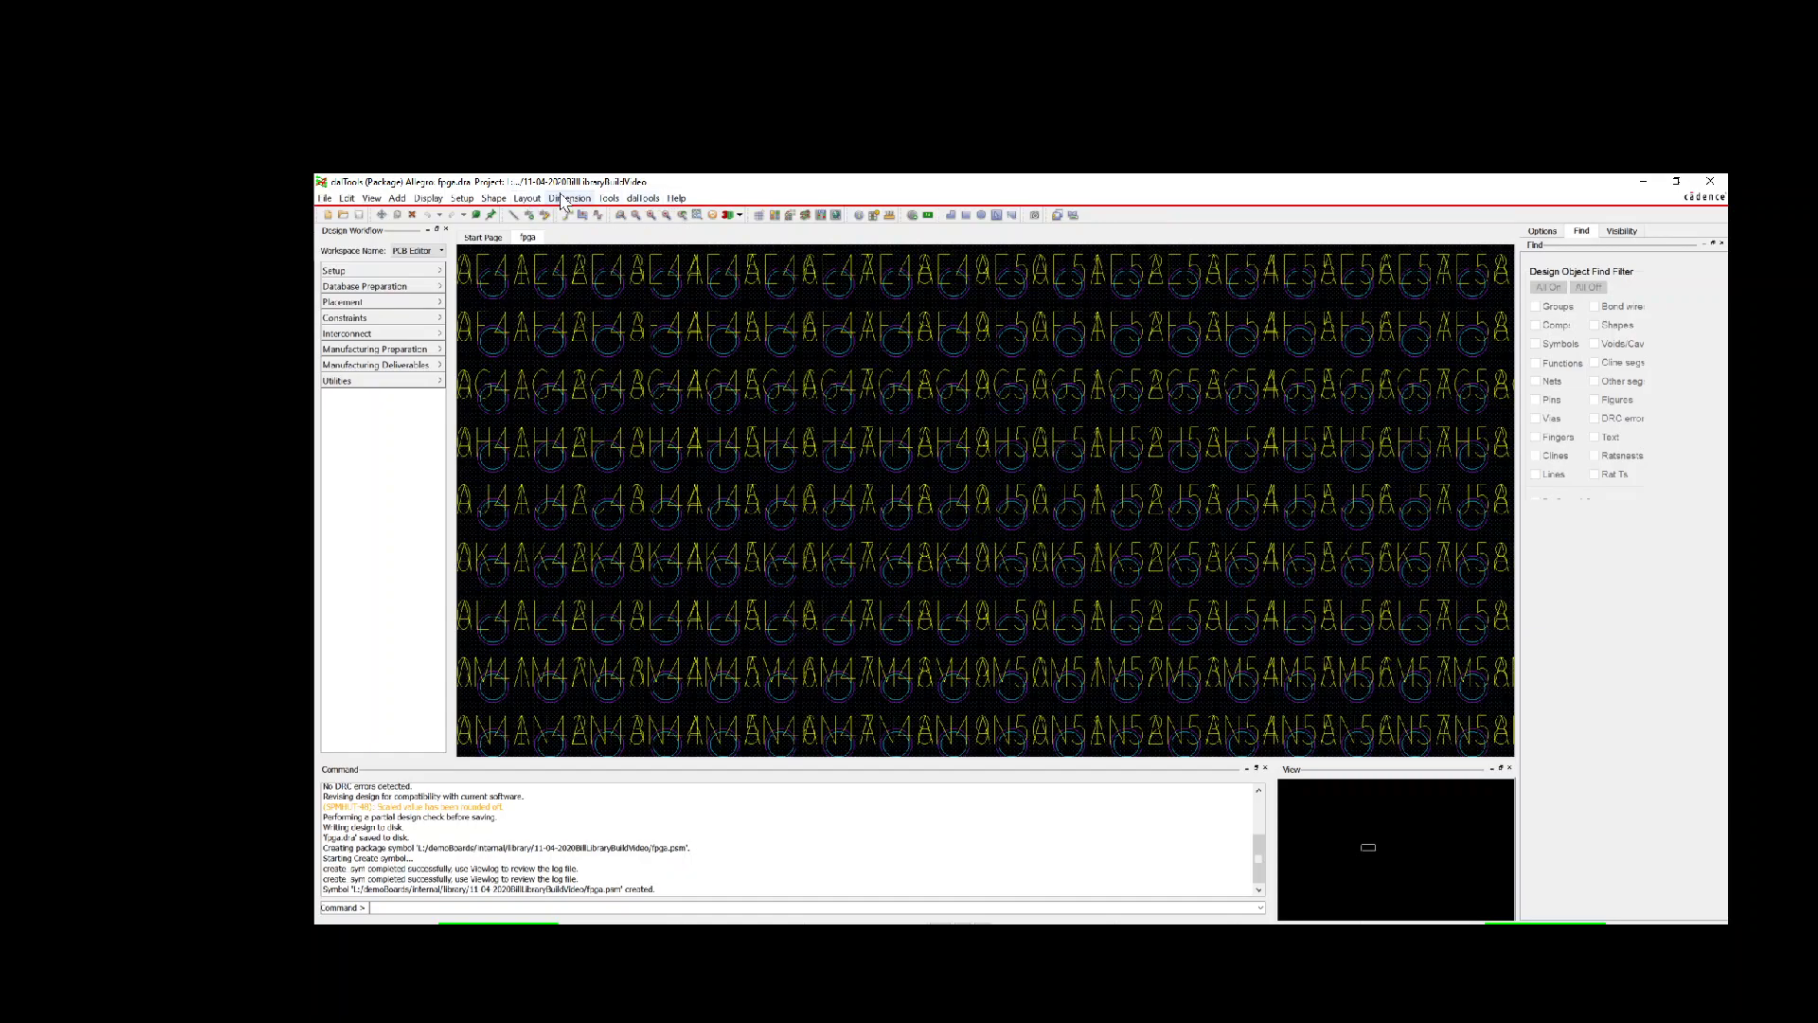
Step: Set the width of text block 1 to .15 in the text size setup and apply the design parameters
{"action": "left_click", "coordinate": [462, 199]}
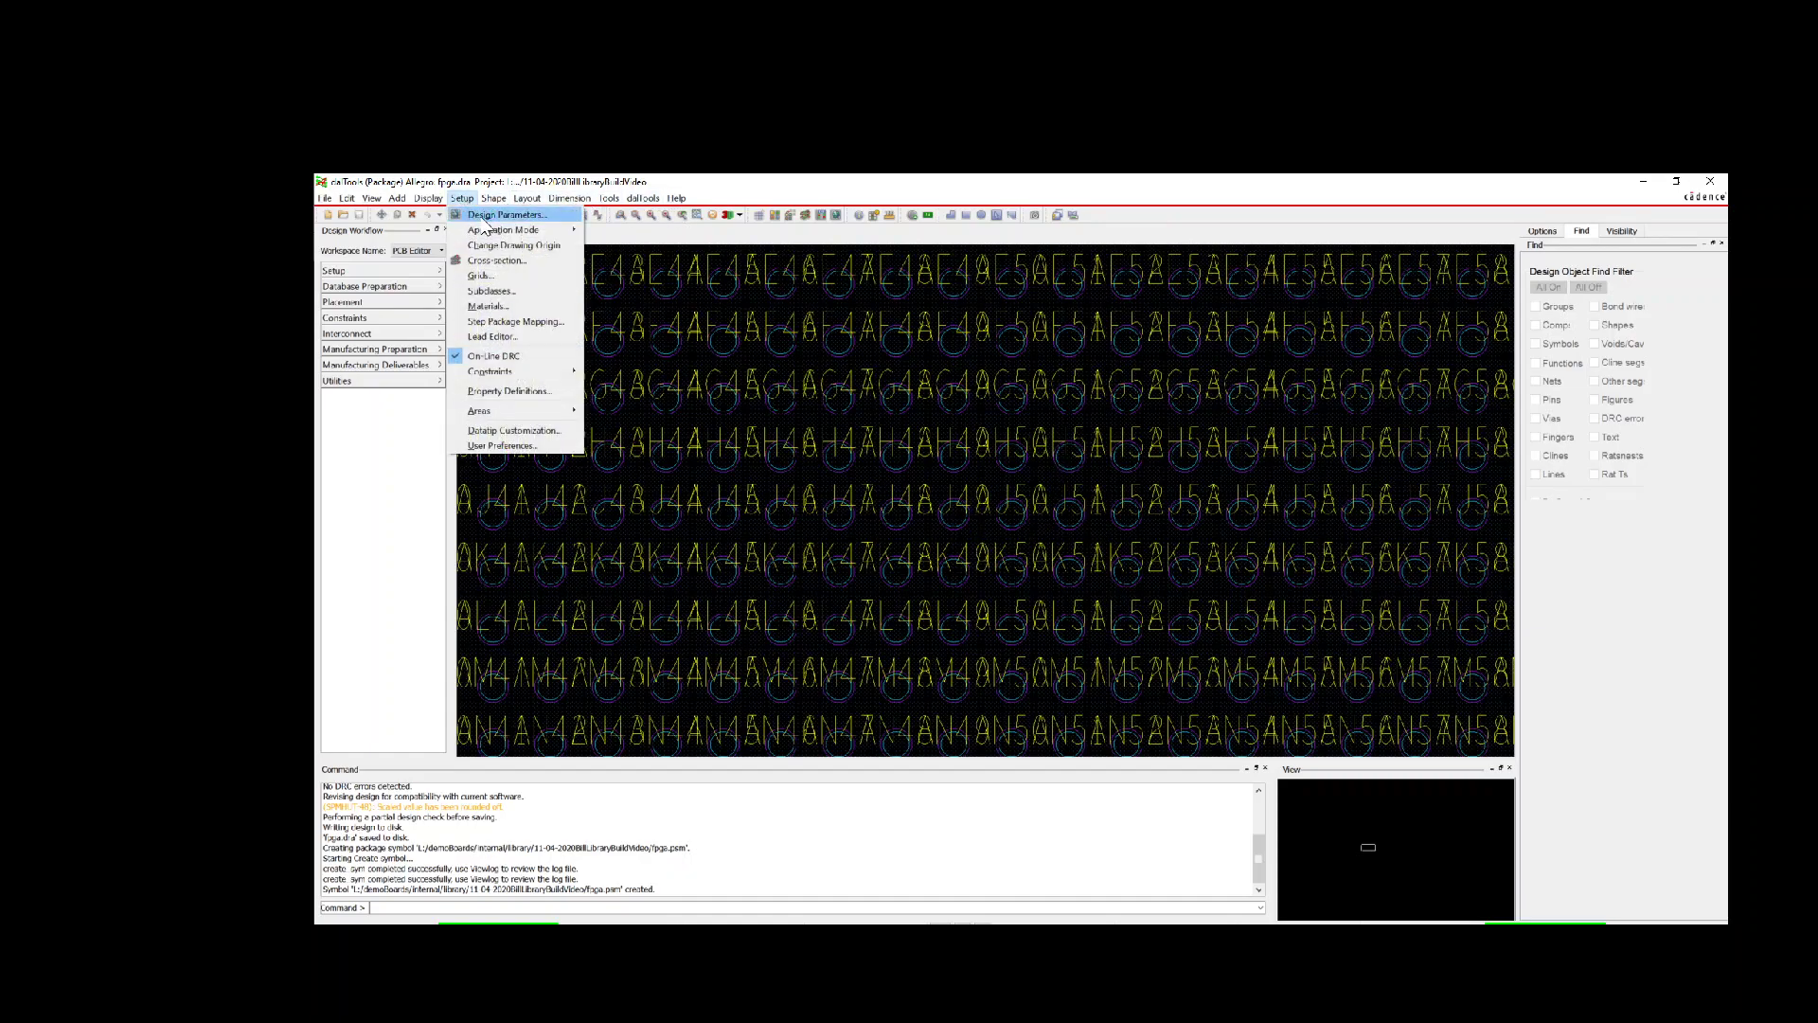
{"action": "left_click", "coordinate": [482, 217]}
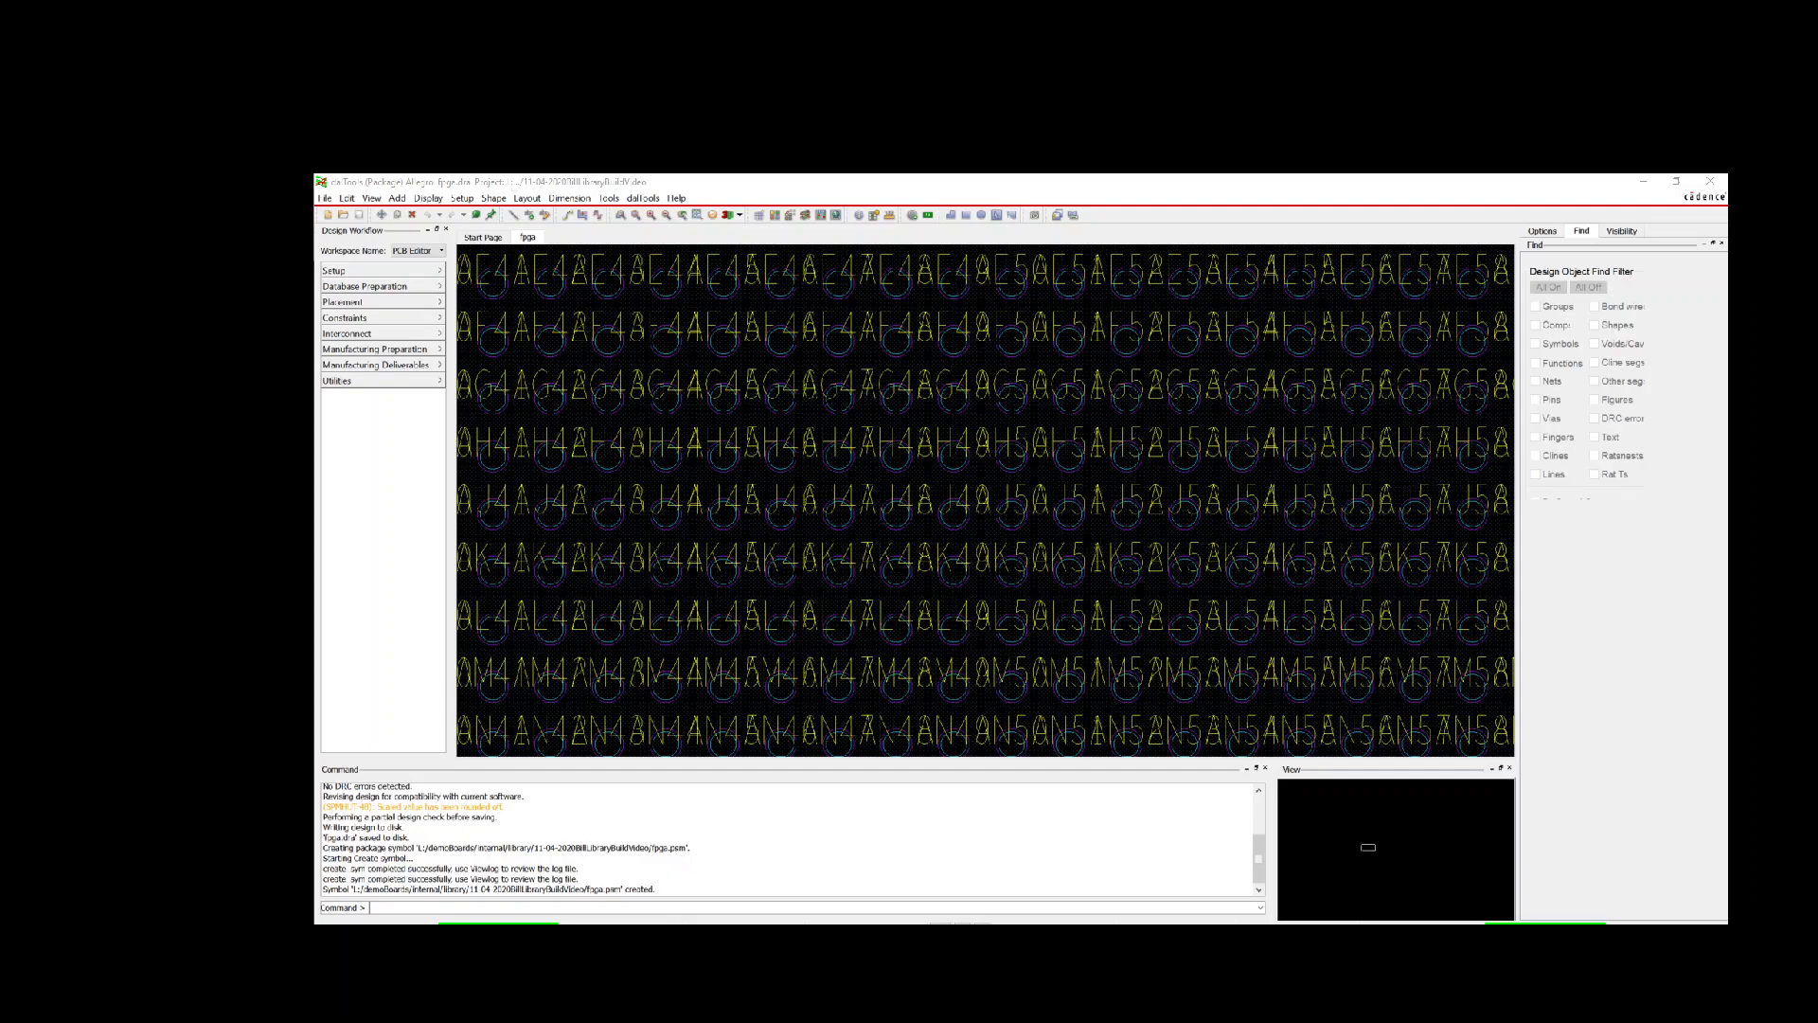
{"action": "left_click", "coordinate": [884, 336]}
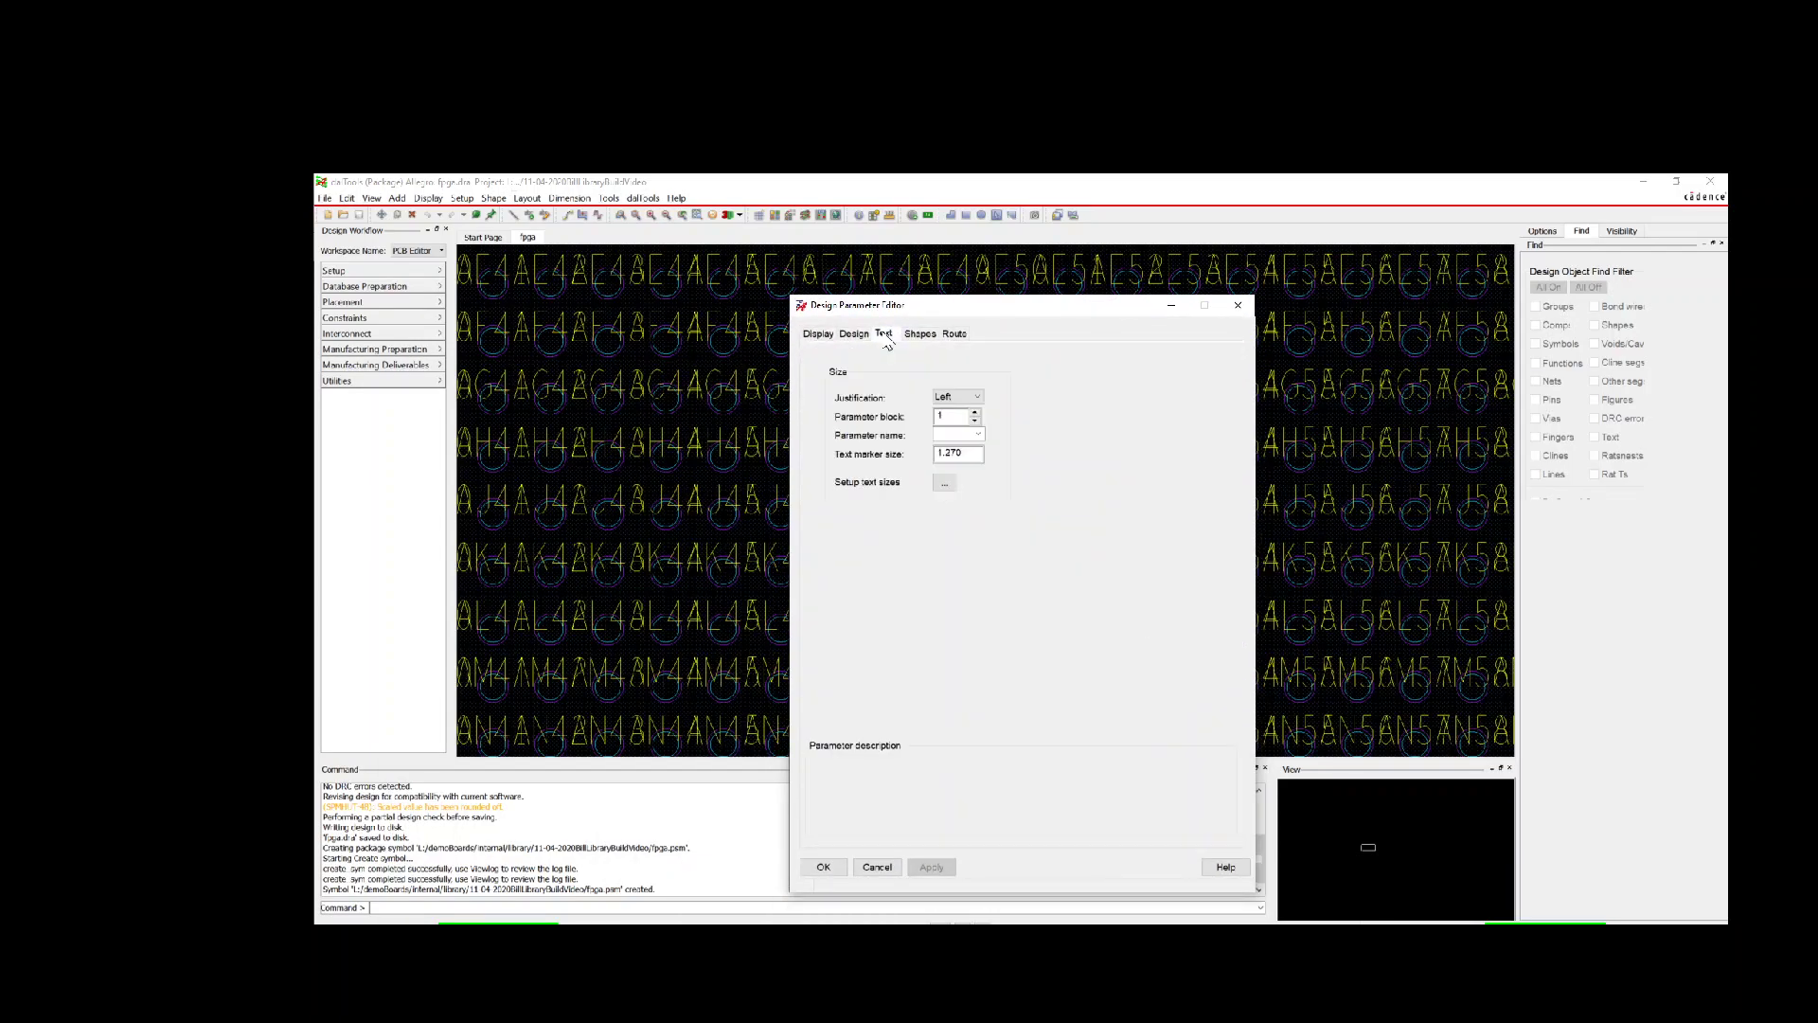
{"action": "left_click", "coordinate": [946, 483]}
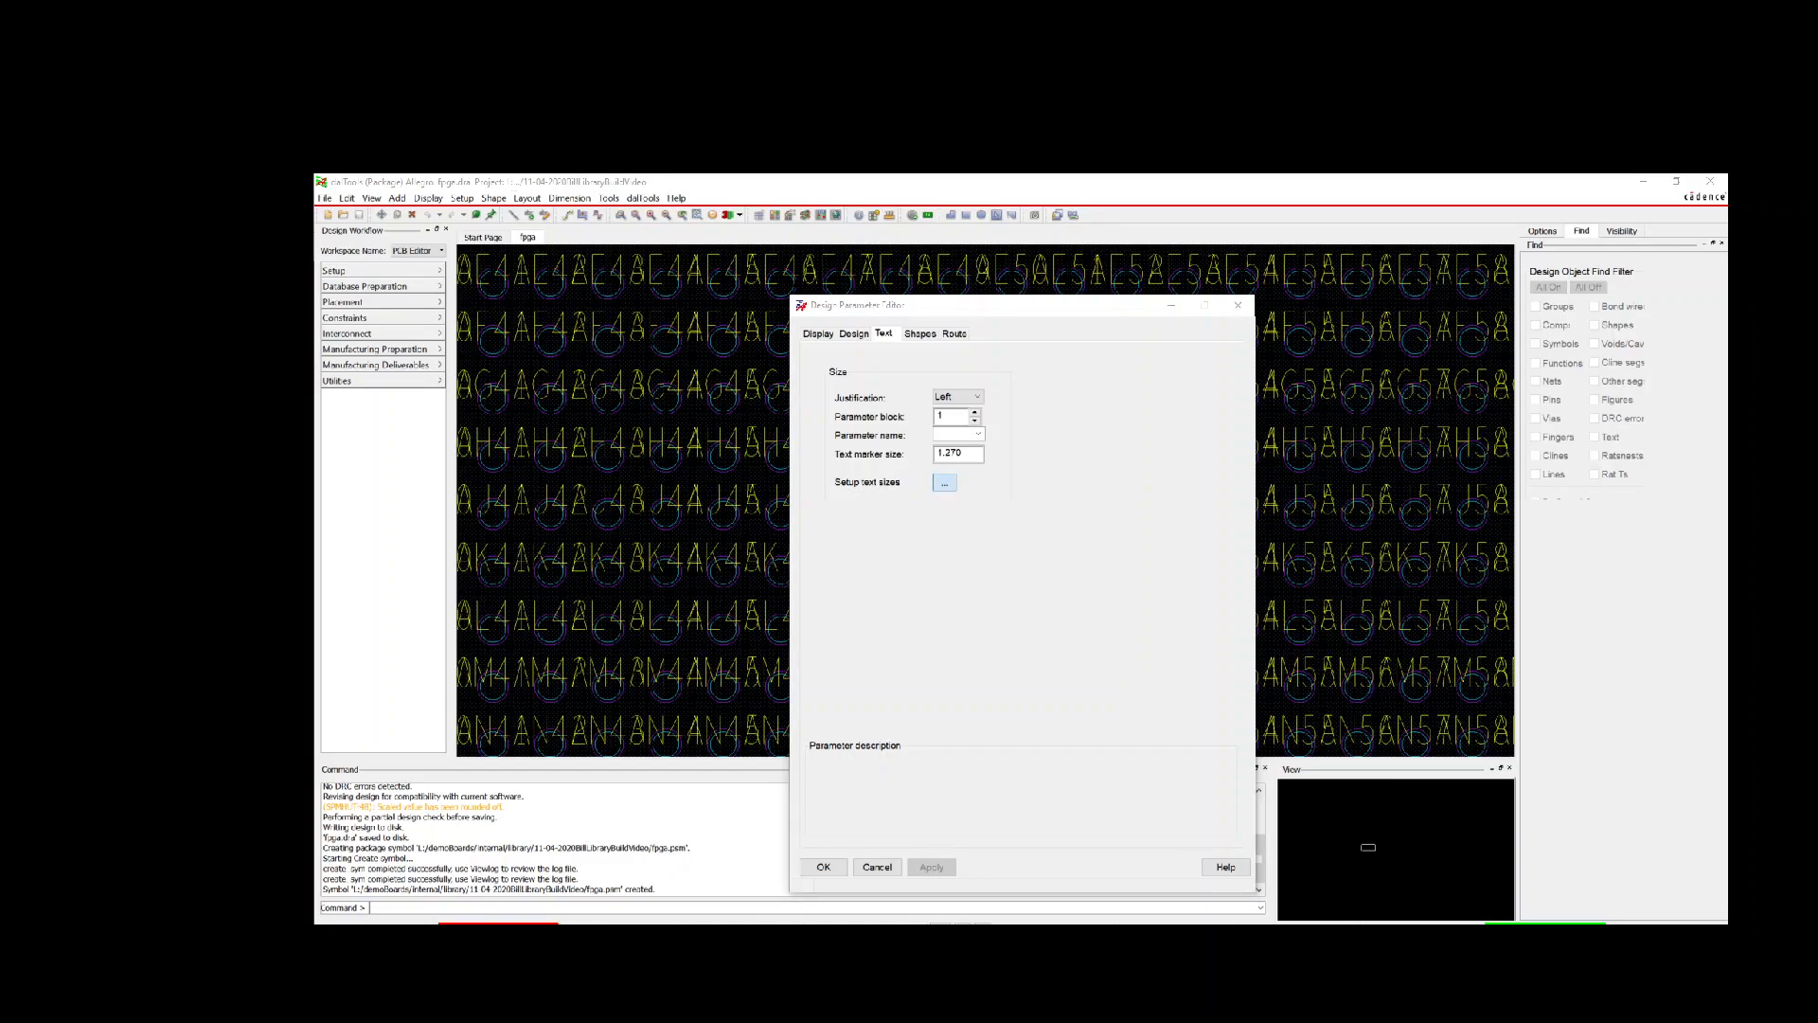
{"action": "left_click", "coordinate": [903, 404]}
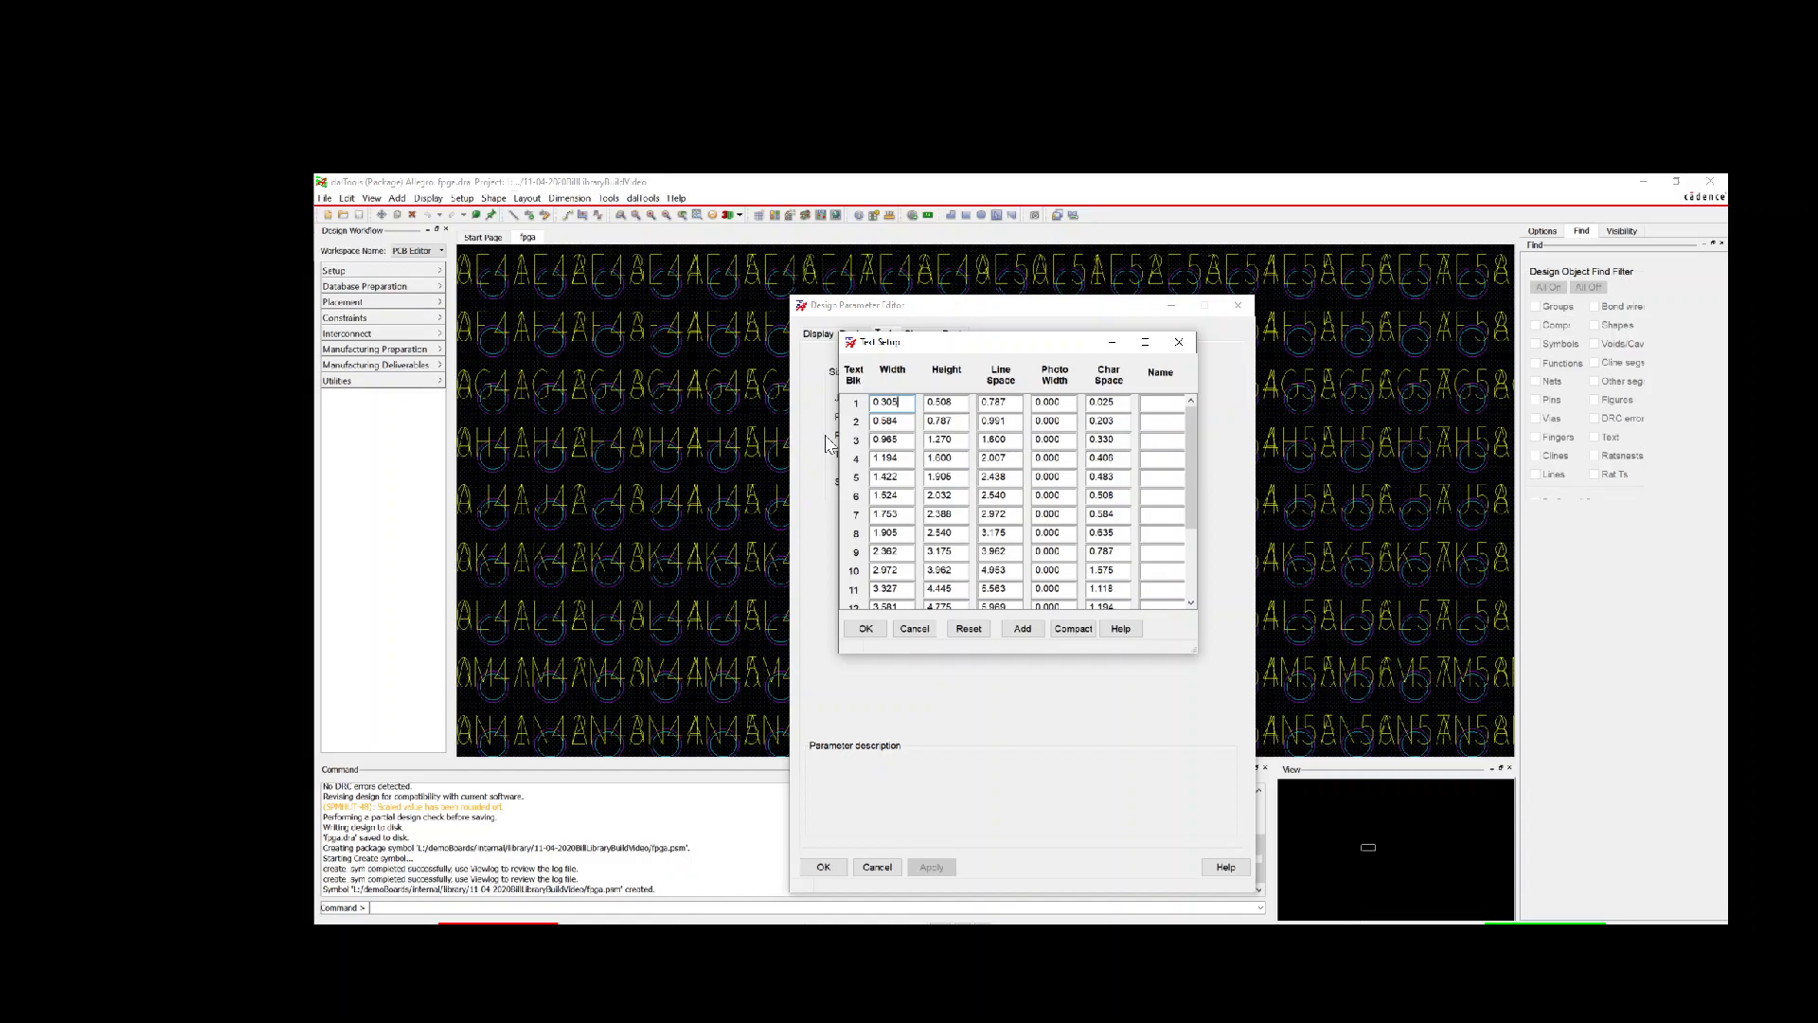
{"action": "key", "text": "BackSpace"}
{"action": "key", "text": "BackSpace"}
{"action": "key", "text": "BackSpace"}
{"action": "key", "text": "BackSpace"}
{"action": "type", "text": ".15"}
{"action": "left_click", "coordinate": [873, 631]}
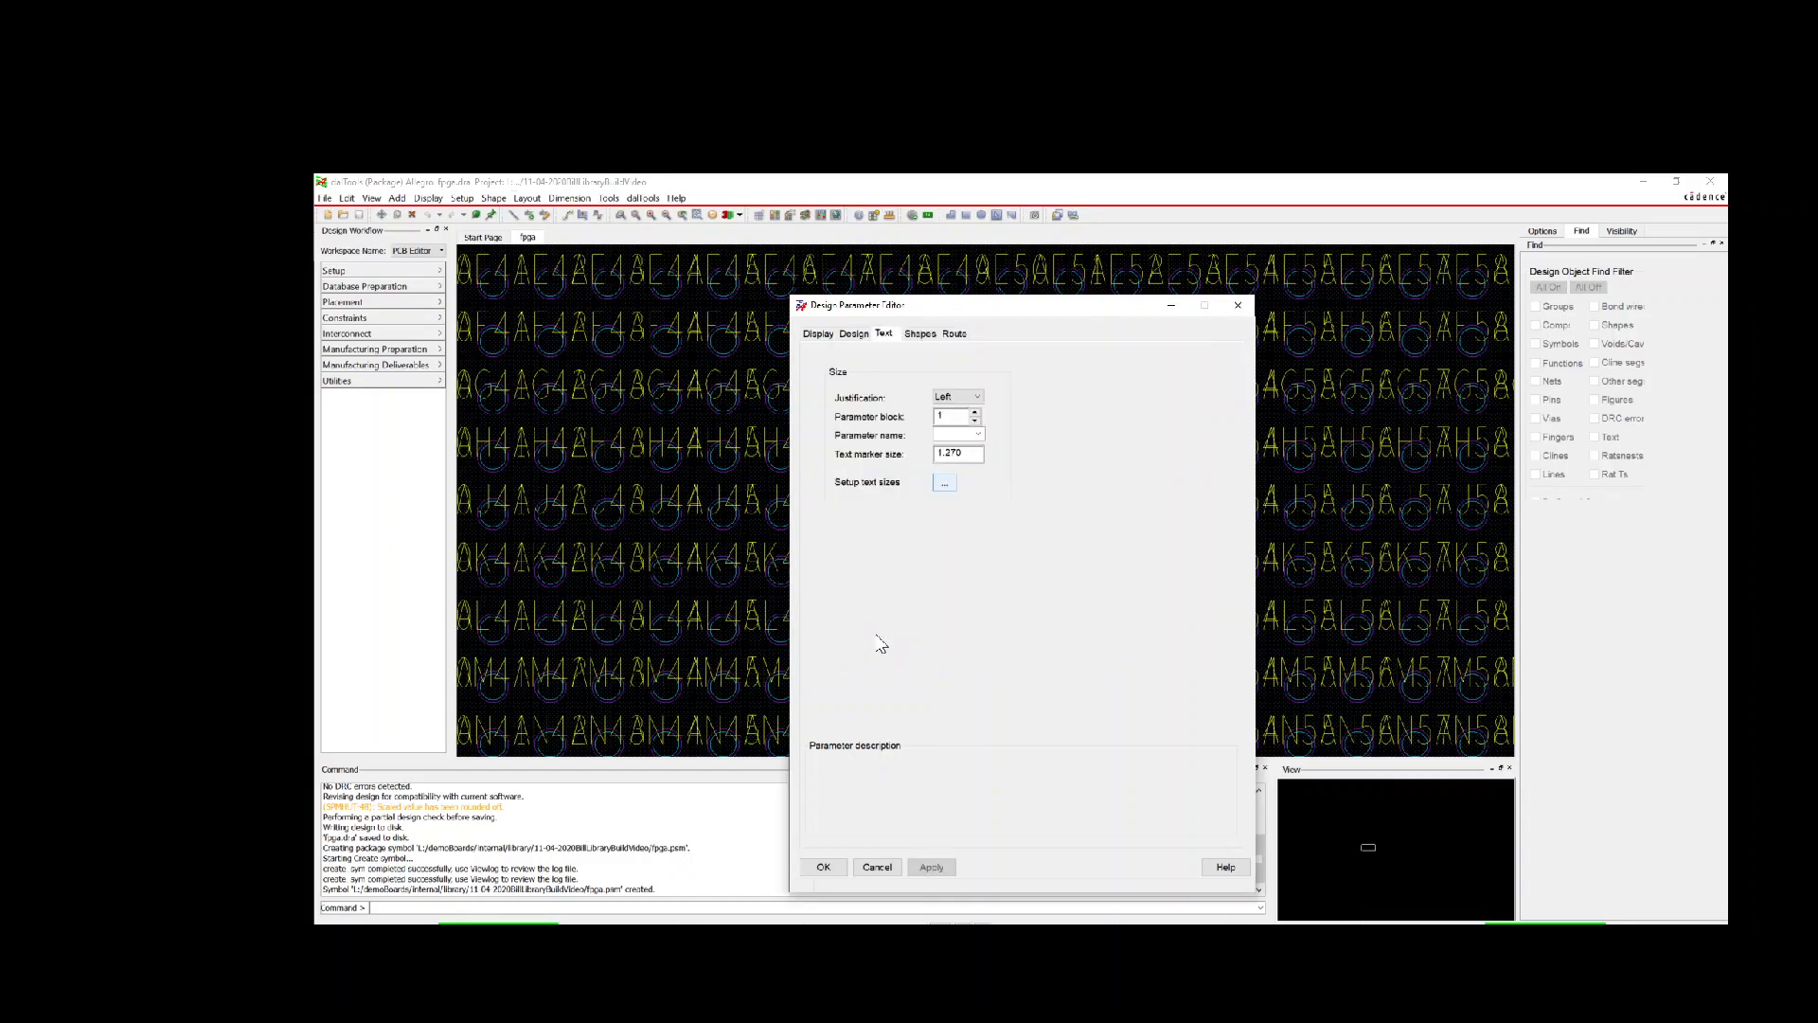
{"action": "left_click", "coordinate": [938, 869]}
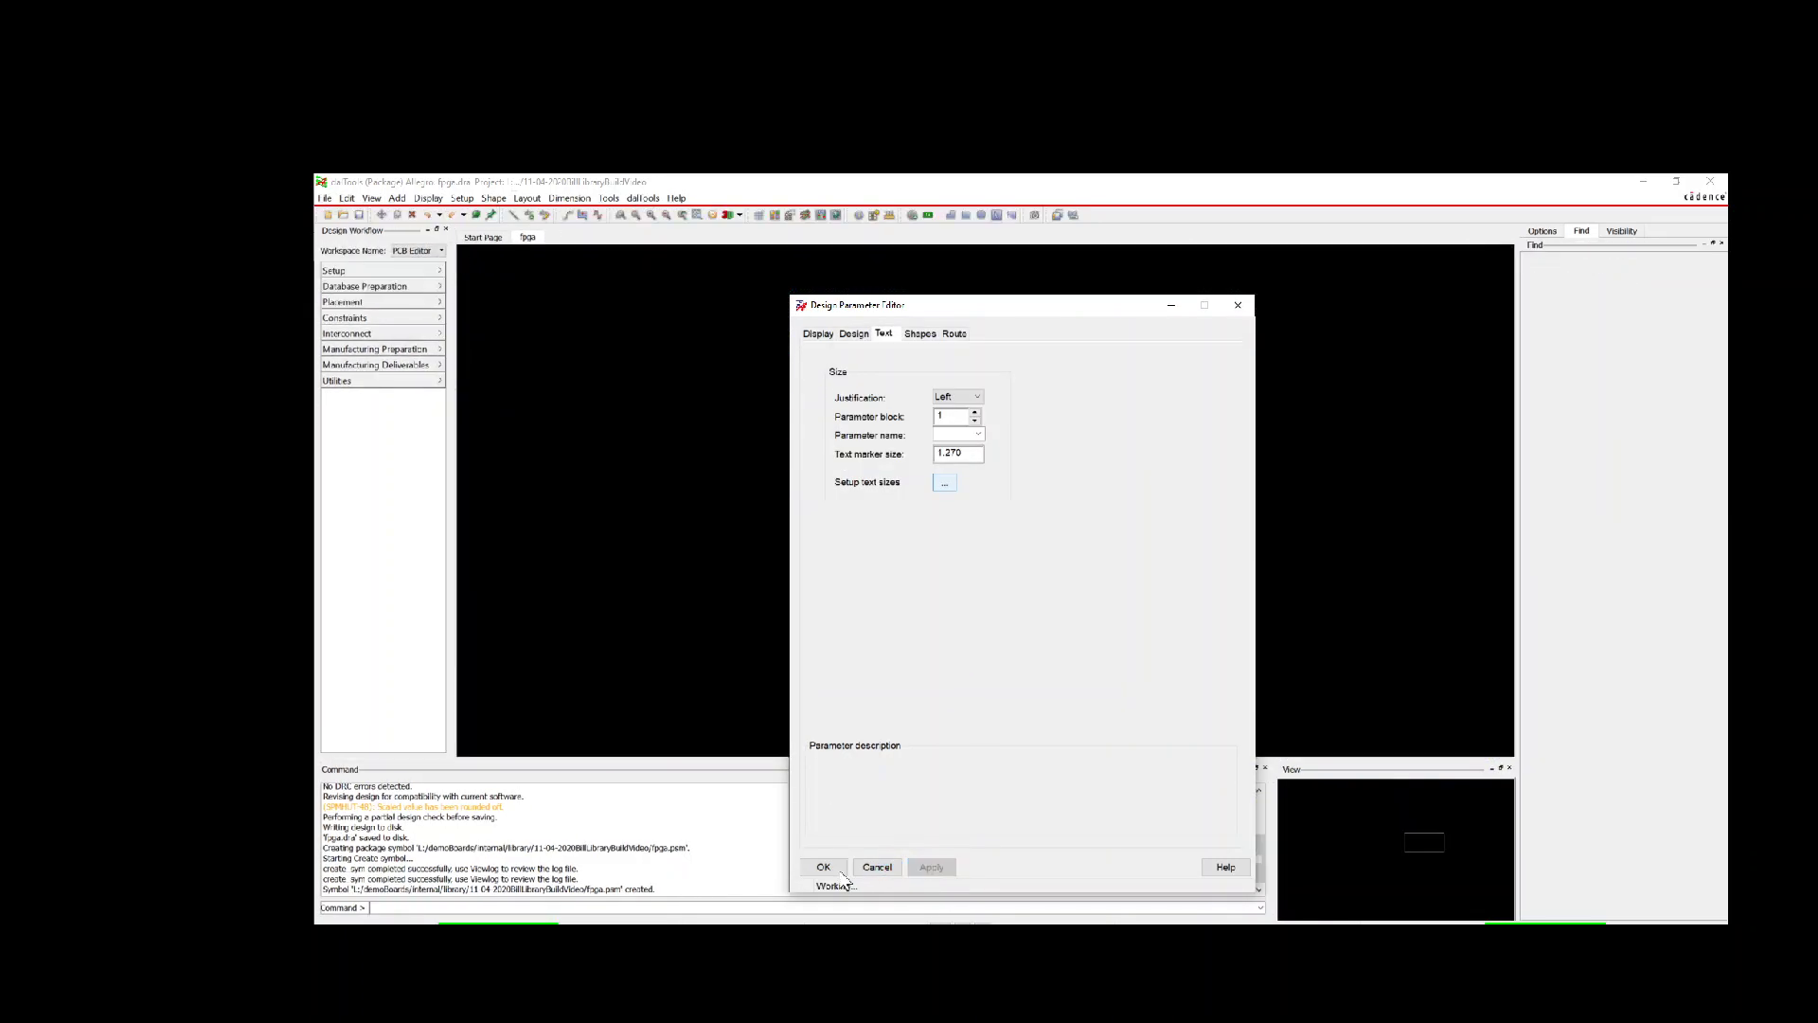
{"action": "left_click", "coordinate": [823, 867]}
Step: Compare the full pin array with the ball layout at the A1 corner in the Xilinx PDF package drawing
{"action": "scroll", "coordinate": [808, 509], "scroll_direction": "down", "scroll_amount": 2}
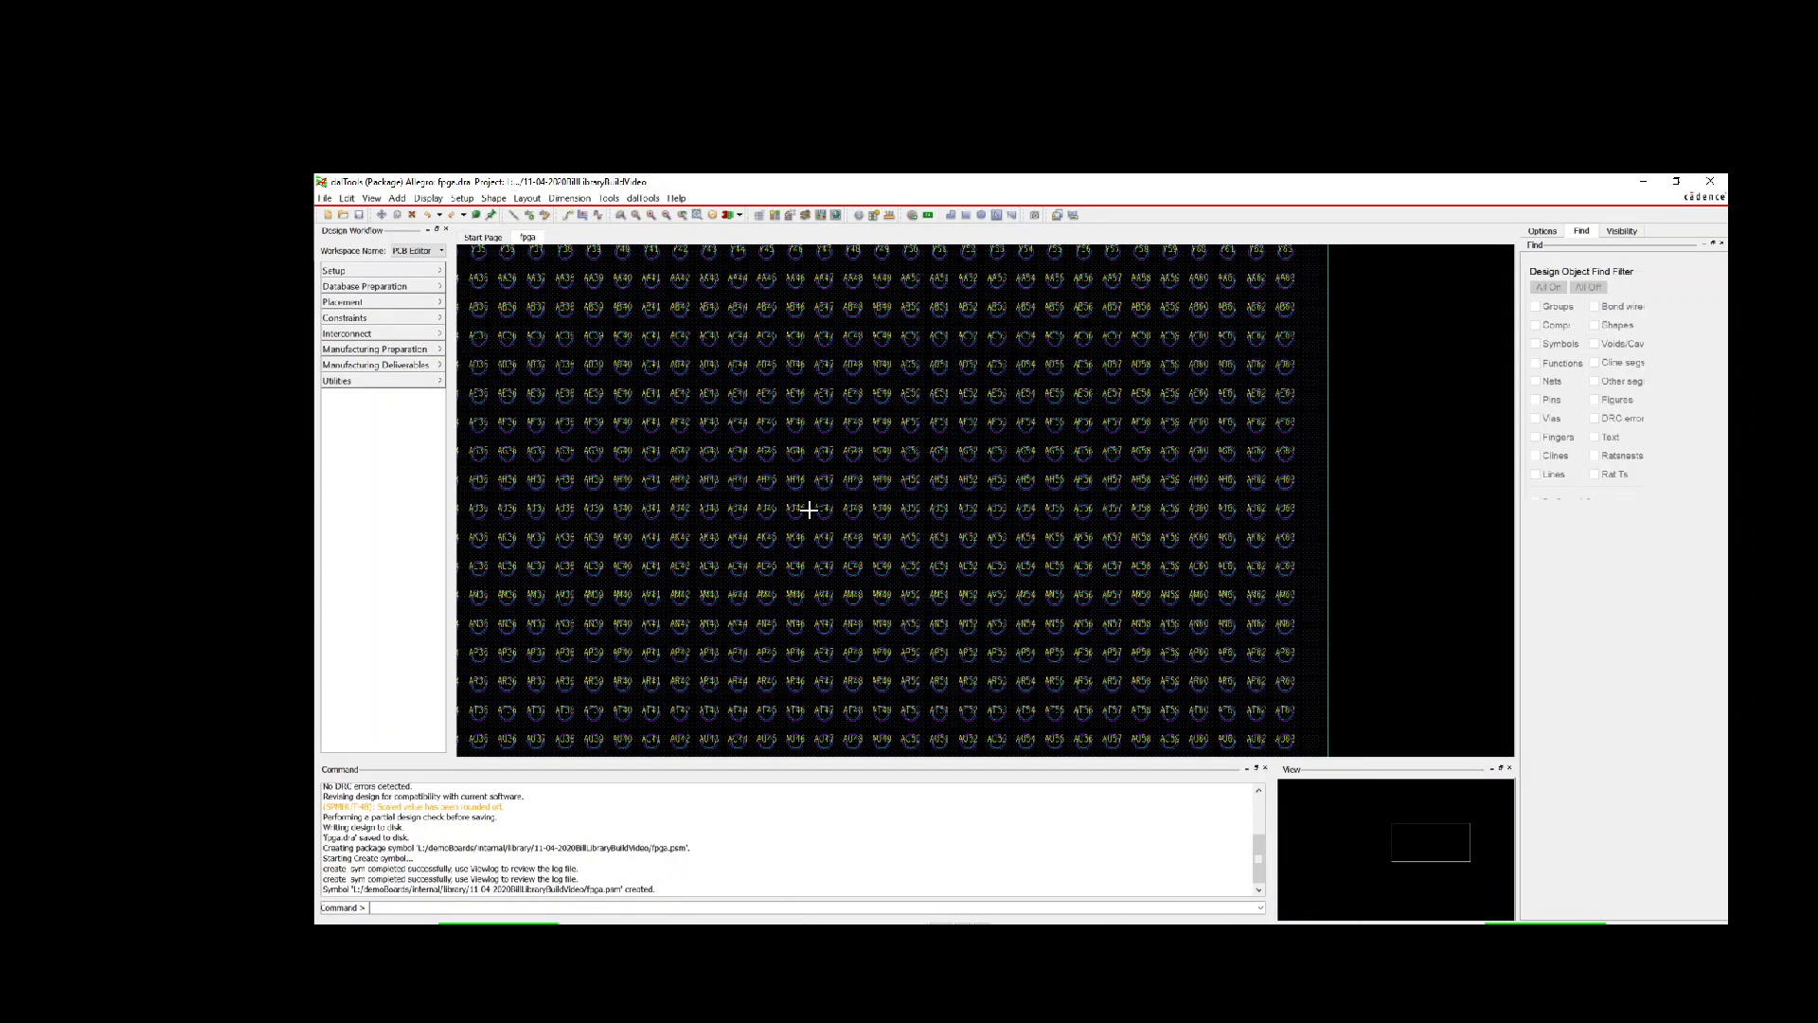
{"action": "scroll", "coordinate": [1058, 497], "scroll_direction": "down", "scroll_amount": 4}
{"action": "middle_click_drag", "start_coordinate": [1054, 508], "coordinate": [1061, 490]}
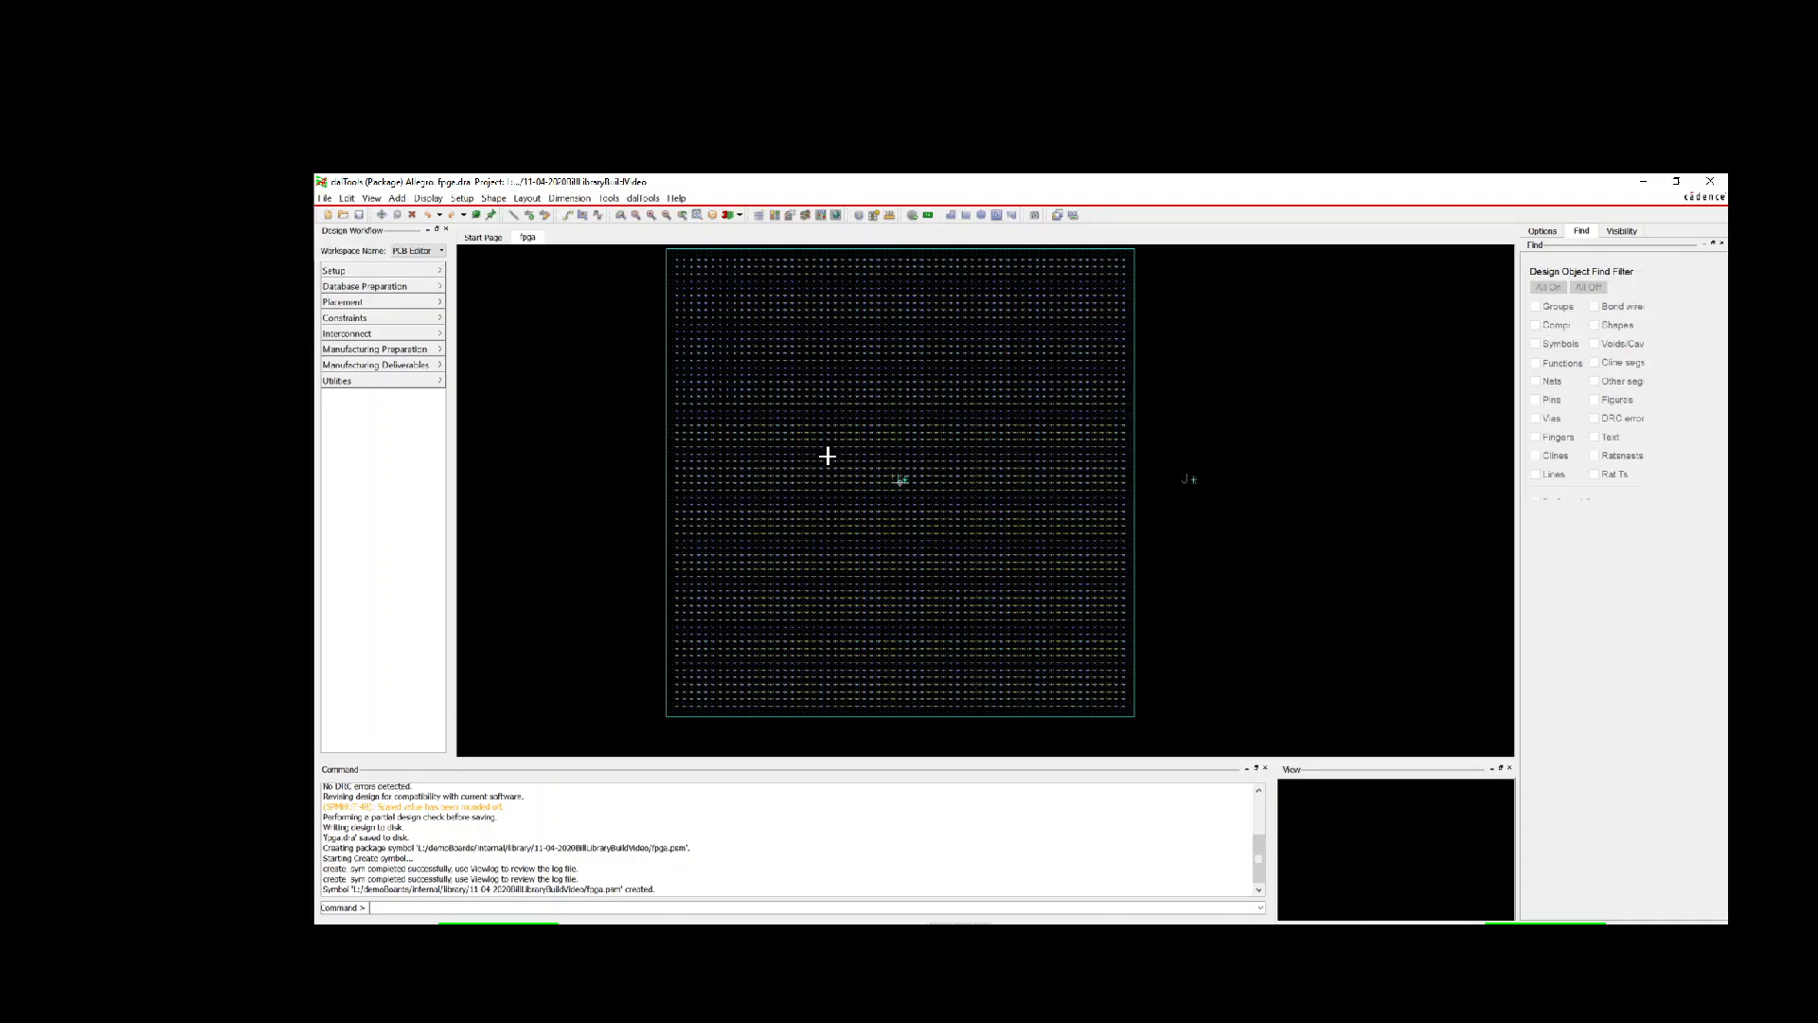
{"action": "key", "text": "alt+Tab"}
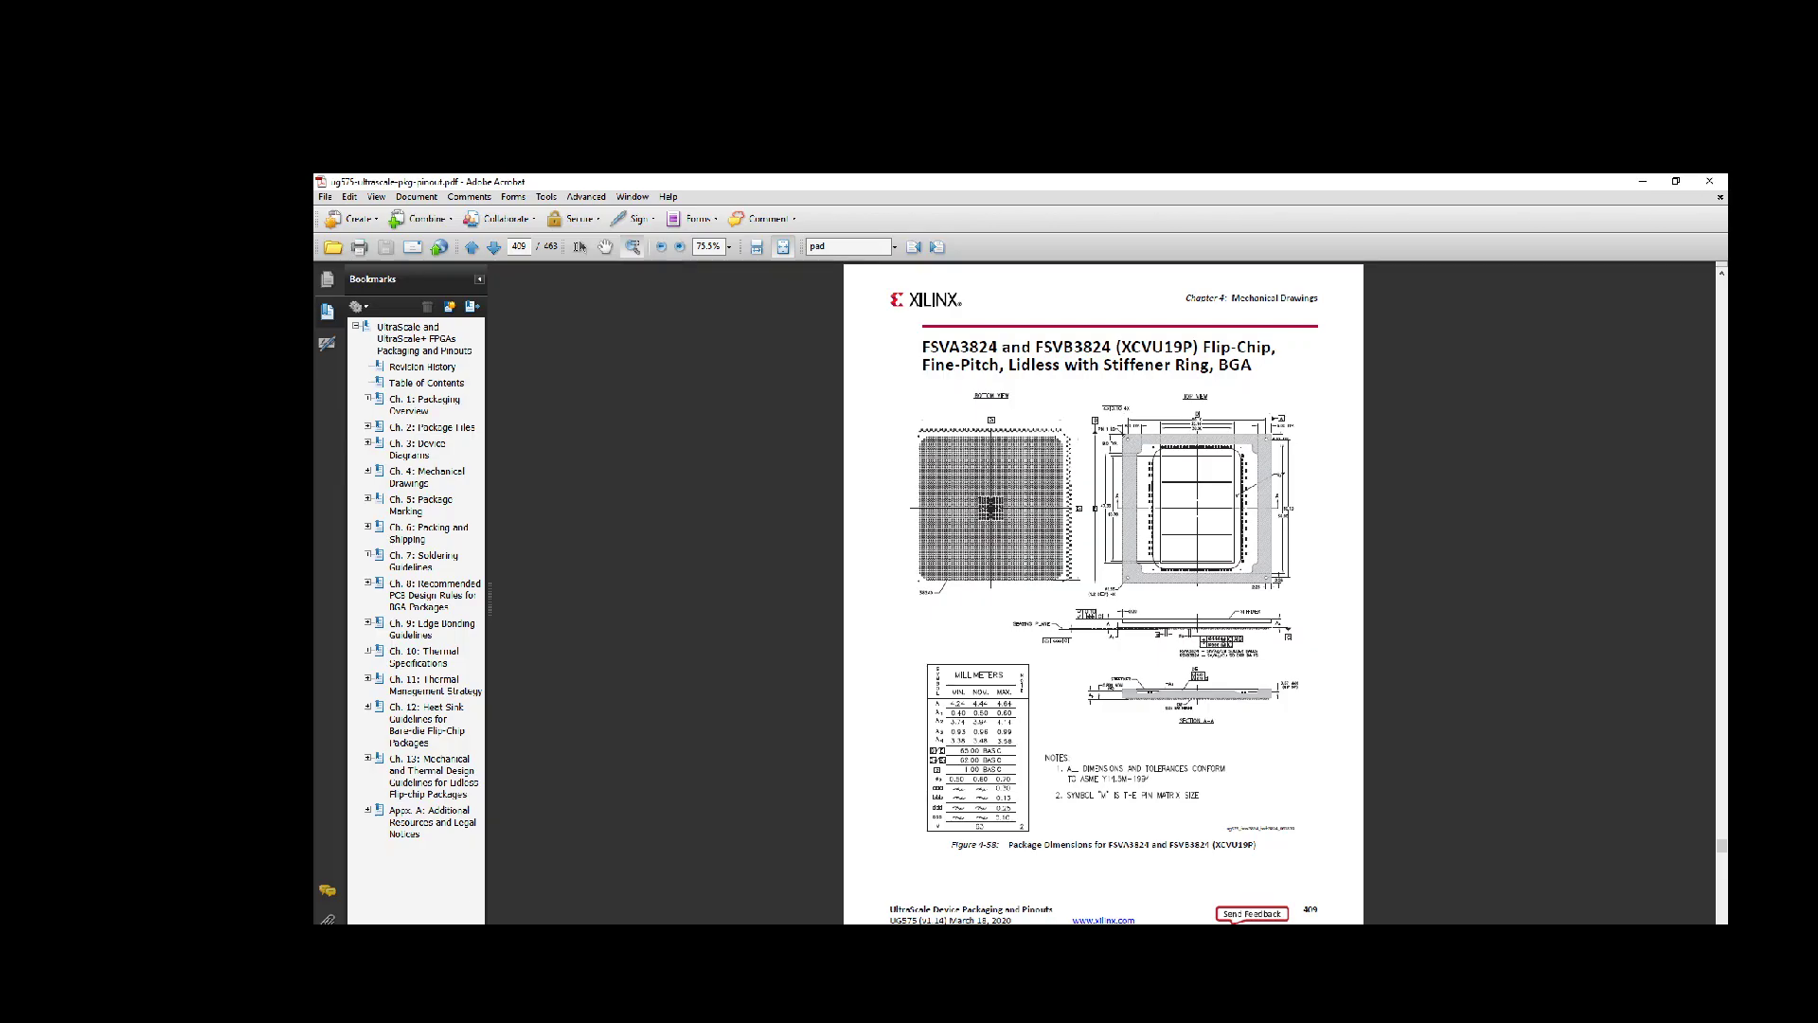
{"action": "left_click_drag", "start_coordinate": [1034, 460], "coordinate": [1105, 407]}
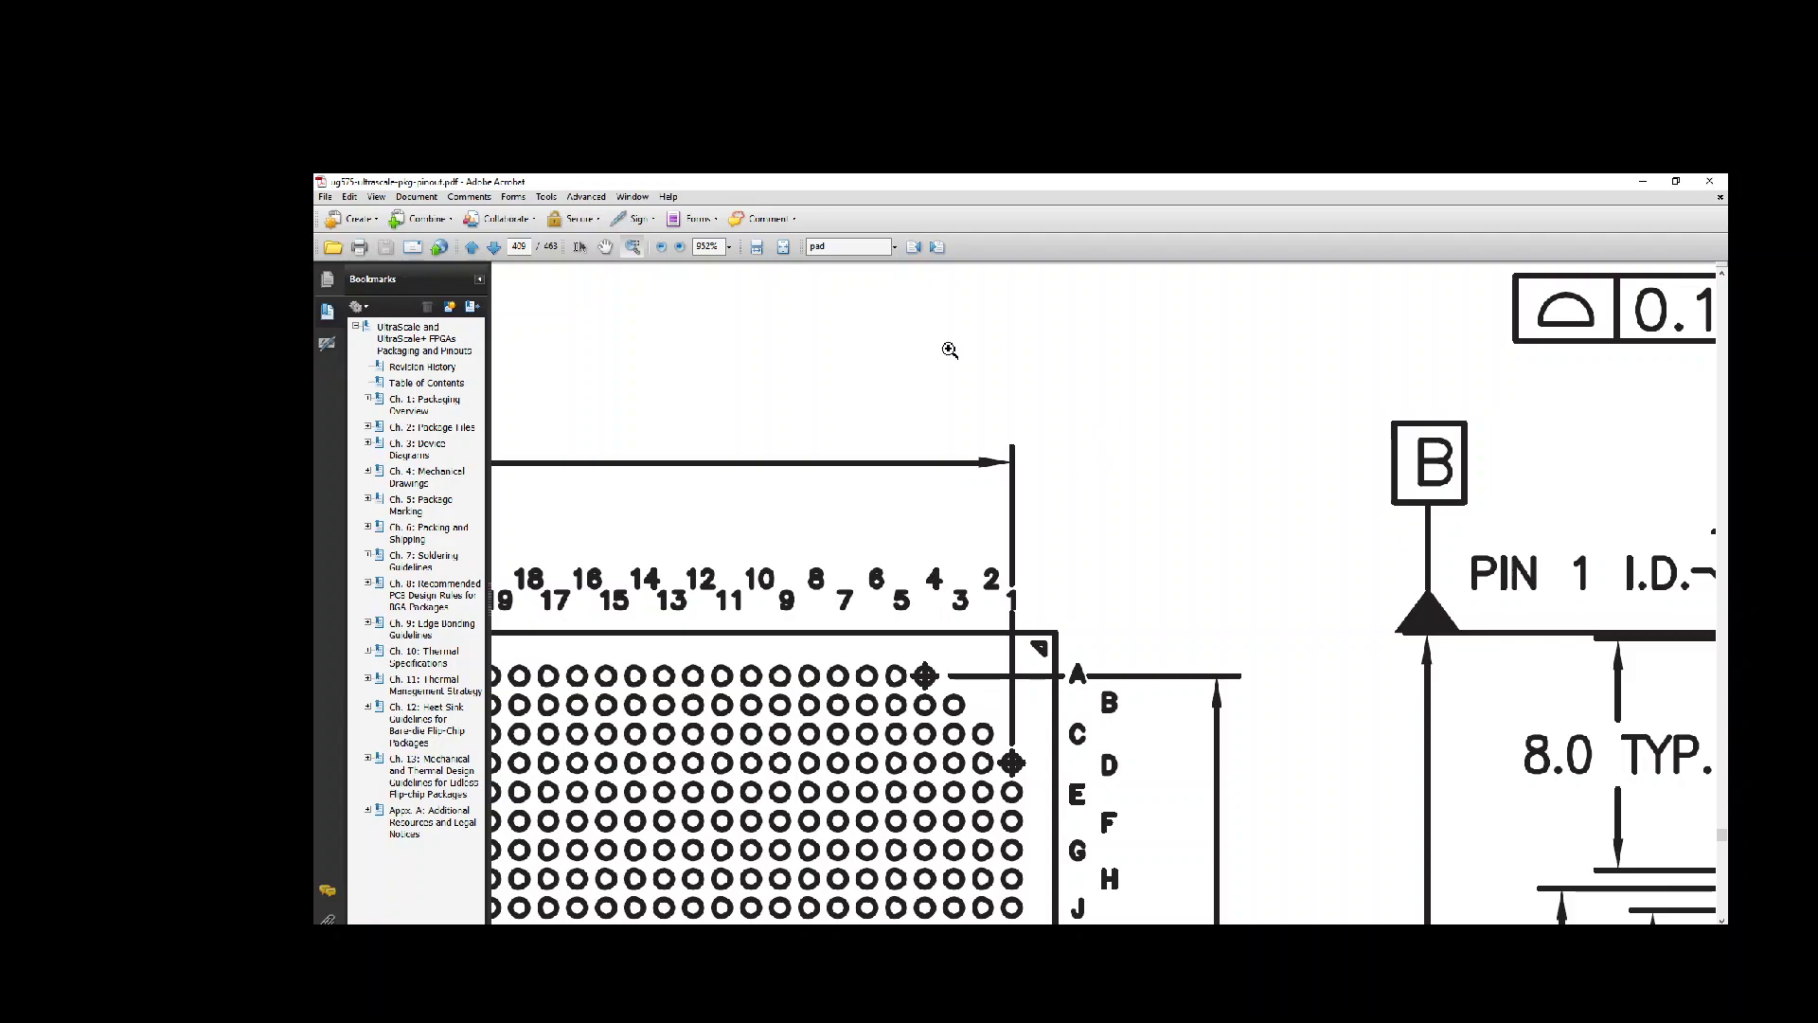
{"action": "key", "text": "alt+Tab"}
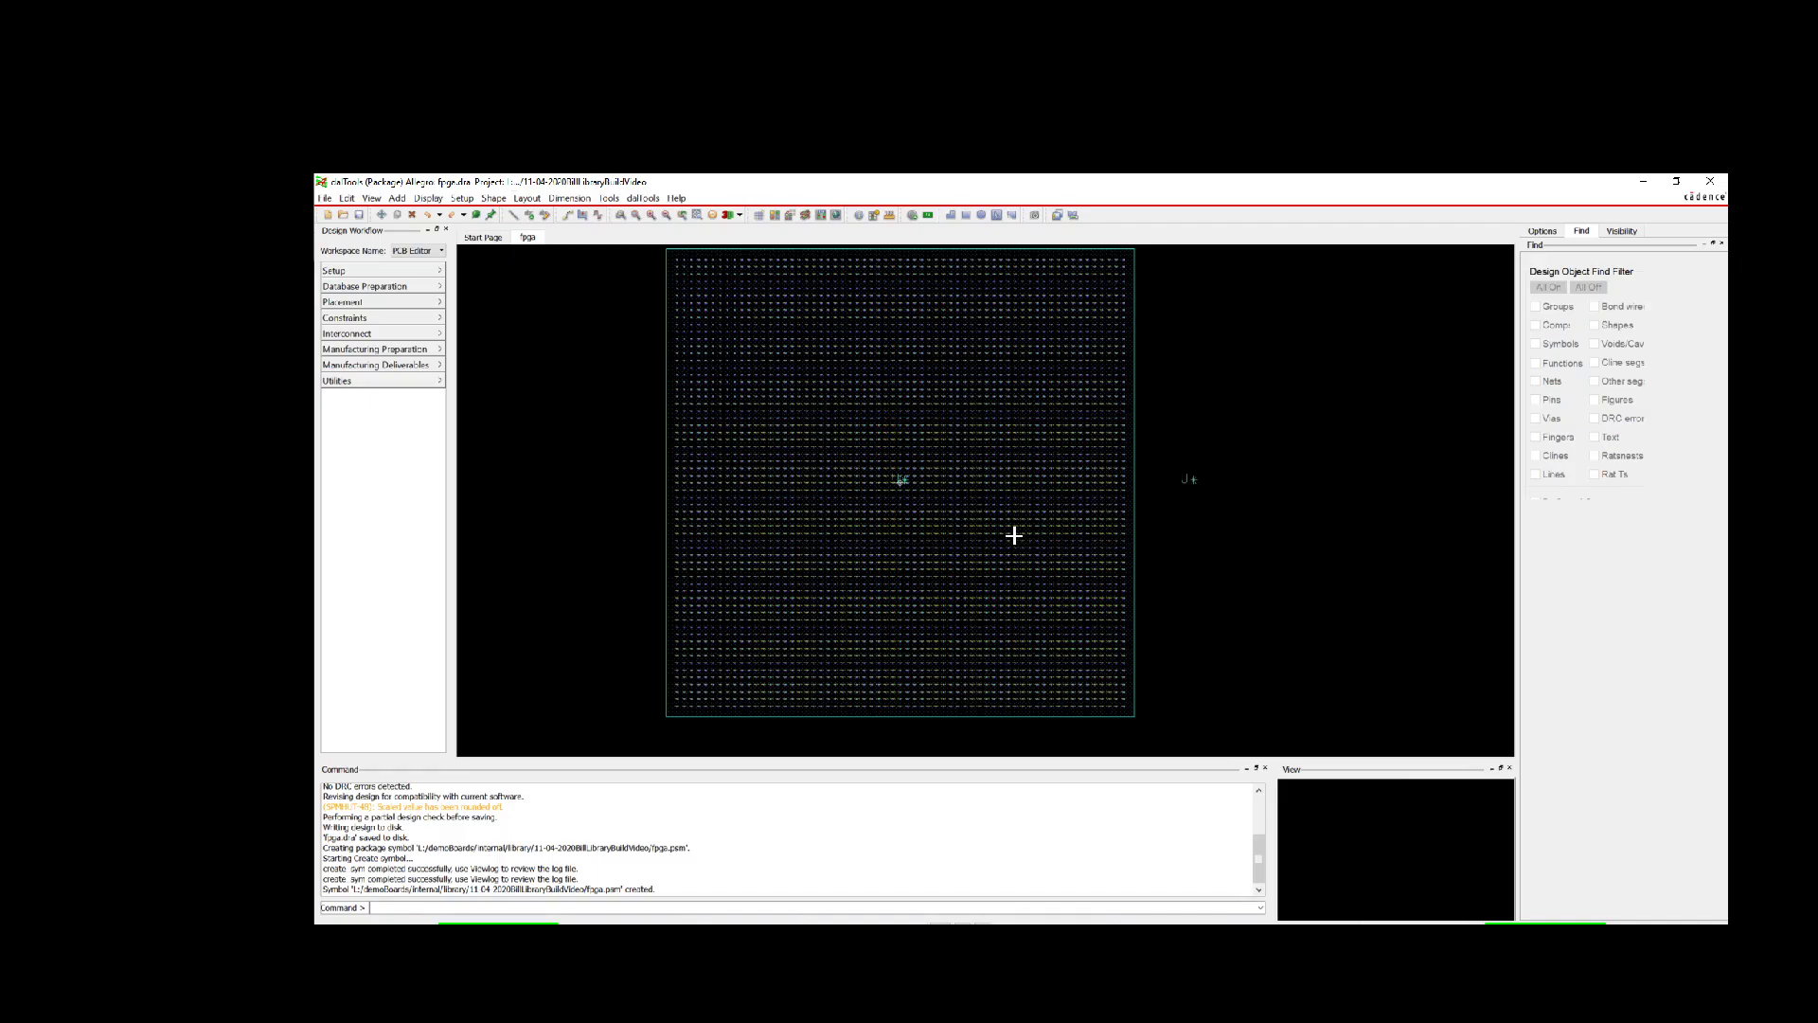
Step: Limit the deletion filter to pins and delete A1 to A3, B1, B2 and C1 at the array's A1 corner
{"action": "scroll", "coordinate": [1000, 498], "scroll_direction": "up", "scroll_amount": 2}
{"action": "scroll", "coordinate": [938, 520], "scroll_direction": "up", "scroll_amount": 3}
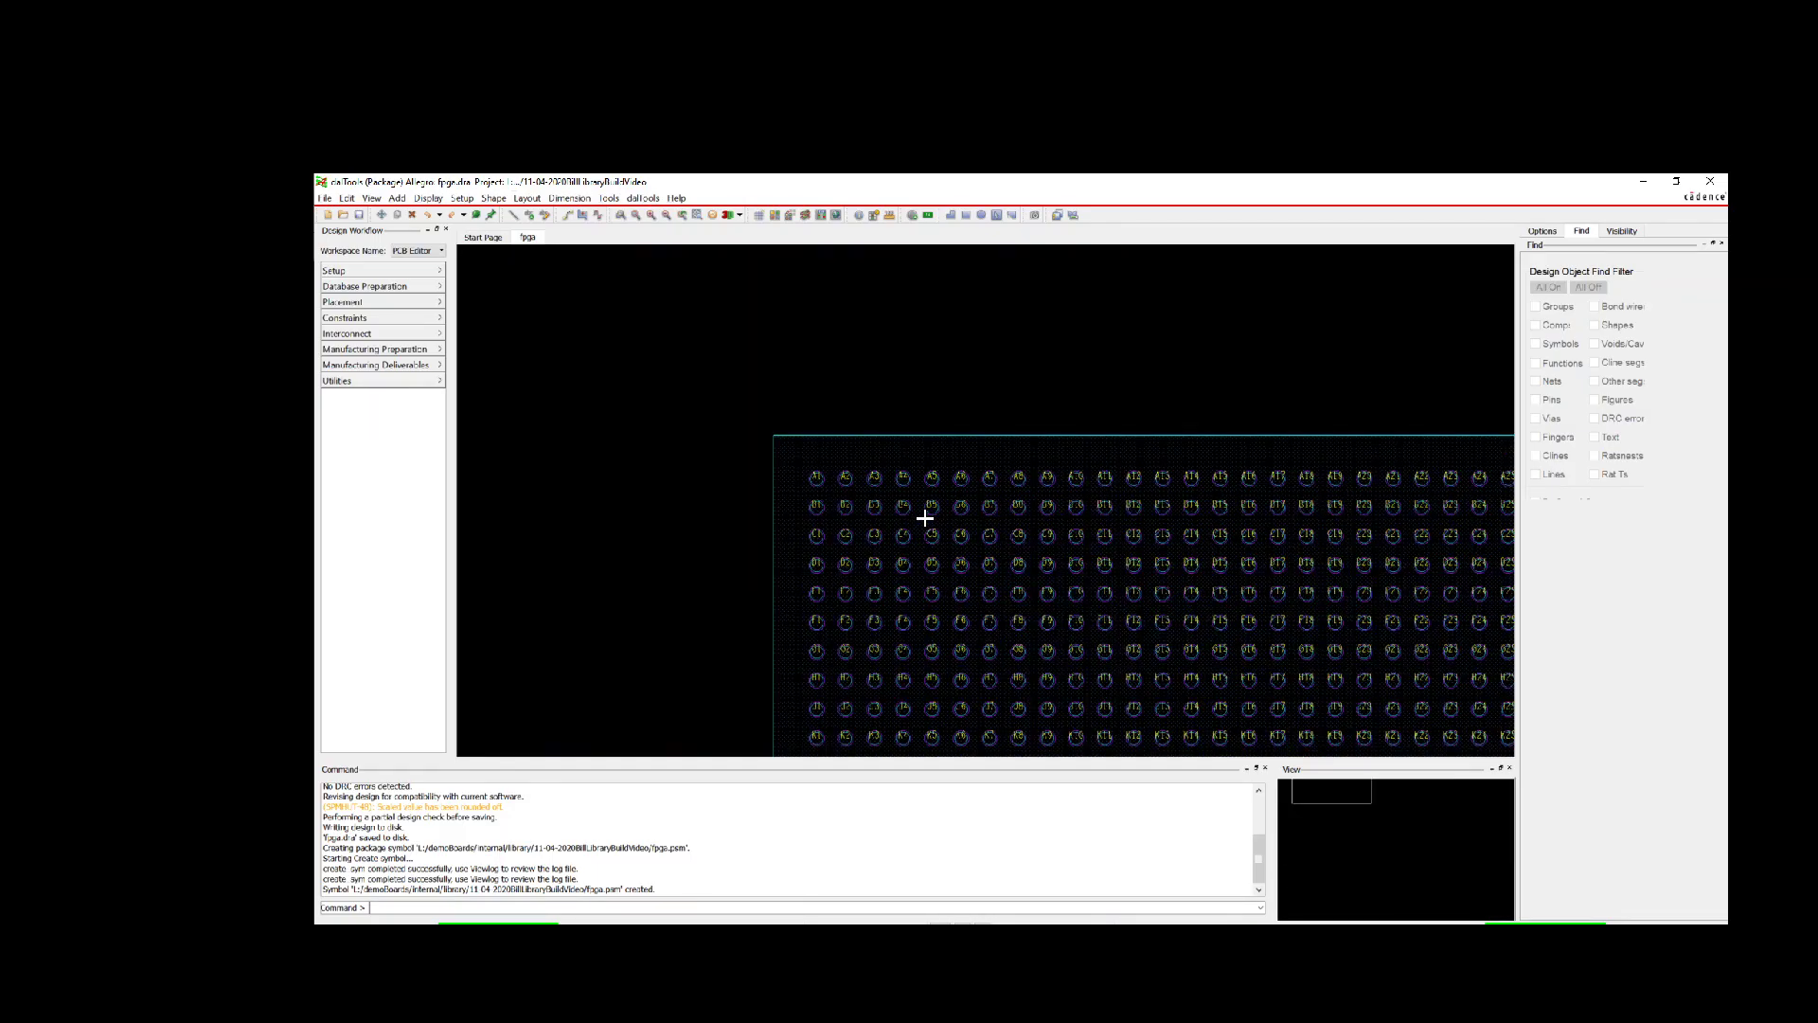
{"action": "left_click", "coordinate": [412, 215]}
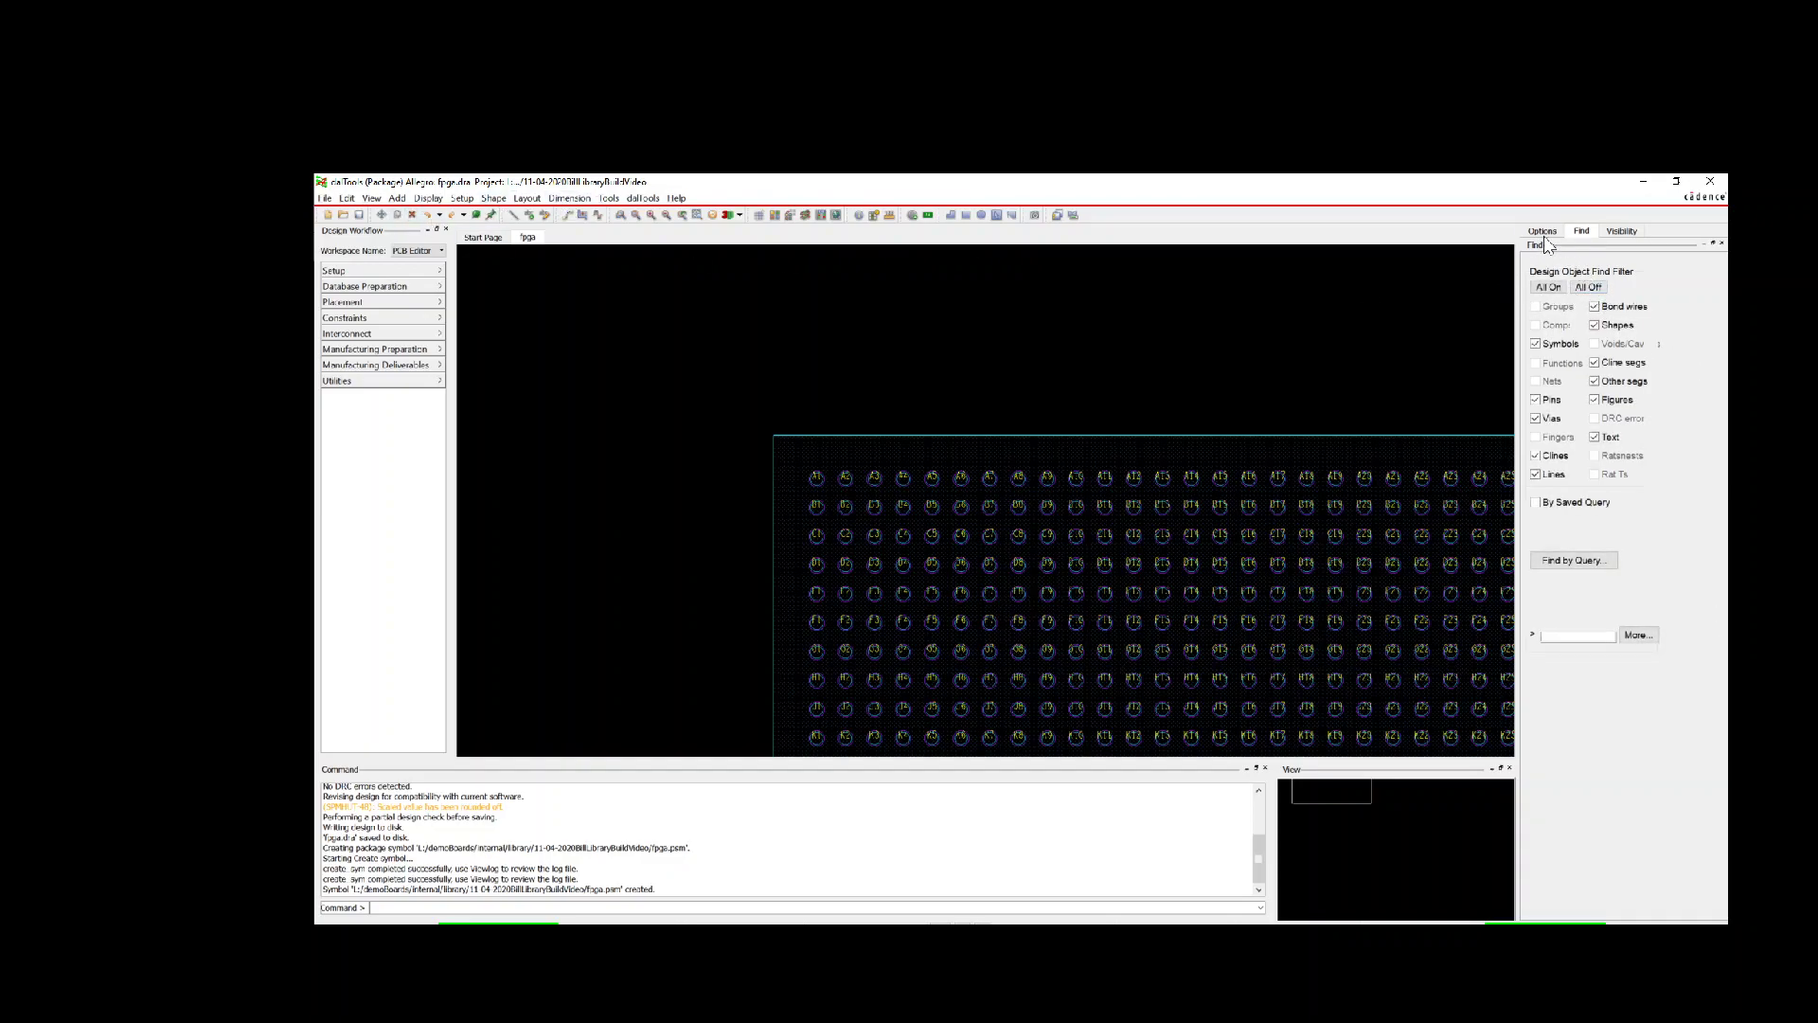
{"action": "left_click", "coordinate": [1588, 287]}
{"action": "left_click_drag", "start_coordinate": [809, 481], "coordinate": [874, 468]}
{"action": "left_click_drag", "start_coordinate": [812, 534], "coordinate": [832, 483]}
{"action": "left_click", "coordinate": [850, 501]}
Step: Delete the six pins in the array's upper-right corner and the six pins in its lower-right corner
{"action": "middle_click_drag", "start_coordinate": [852, 504], "coordinate": [1023, 537]}
{"action": "left_click_drag", "start_coordinate": [1152, 502], "coordinate": [1227, 493]}
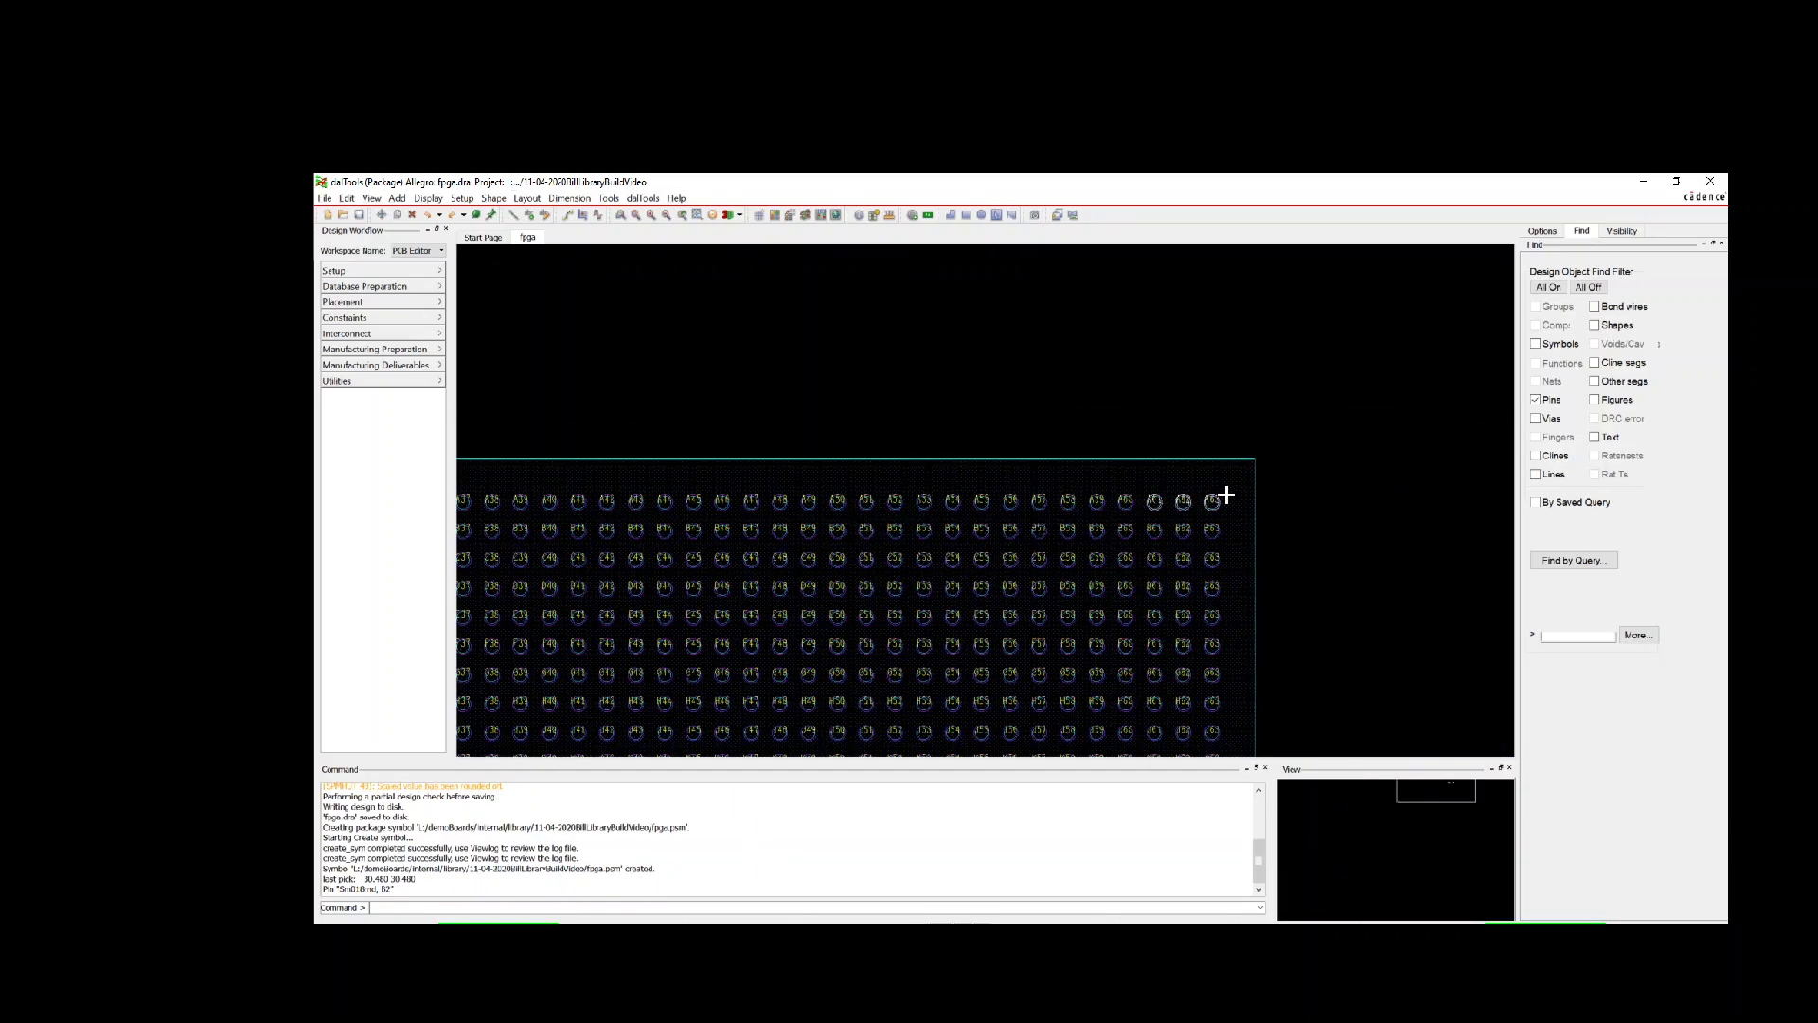
{"action": "left_click", "coordinate": [1184, 532]}
{"action": "mouse_move", "coordinate": [1185, 532]}
{"action": "middle_mouse_down"}
{"action": "mouse_move", "coordinate": [1181, 556]}
{"action": "mouse_move", "coordinate": [1171, 535]}
{"action": "middle_mouse_up"}
{"action": "left_click_drag", "start_coordinate": [1142, 530], "coordinate": [1144, 459]}
{"action": "left_click_drag", "start_coordinate": [1085, 522], "coordinate": [1112, 525]}
{"action": "left_click", "coordinate": [1113, 504]}
Step: Delete the six pins in the array's lower-left corner and finish the deletion
{"action": "mouse_move", "coordinate": [1114, 504]}
{"action": "middle_mouse_down"}
{"action": "mouse_move", "coordinate": [995, 511]}
{"action": "mouse_move", "coordinate": [1130, 507]}
{"action": "middle_mouse_up"}
{"action": "mouse_move", "coordinate": [958, 580]}
{"action": "left_mouse_down"}
{"action": "mouse_move", "coordinate": [965, 515]}
{"action": "mouse_move", "coordinate": [1028, 573]}
{"action": "left_mouse_up"}
{"action": "left_click", "coordinate": [993, 546]}
{"action": "right_click", "coordinate": [1038, 536]}
{"action": "left_click", "coordinate": [1049, 544]}
Step: Examine the center area of the bottom-view ball grid in the Xilinx PDF drawing for missing rows and columns
{"action": "scroll", "coordinate": [1038, 525], "scroll_direction": "down", "scroll_amount": 2}
{"action": "scroll", "coordinate": [1038, 526], "scroll_direction": "down", "scroll_amount": 1}
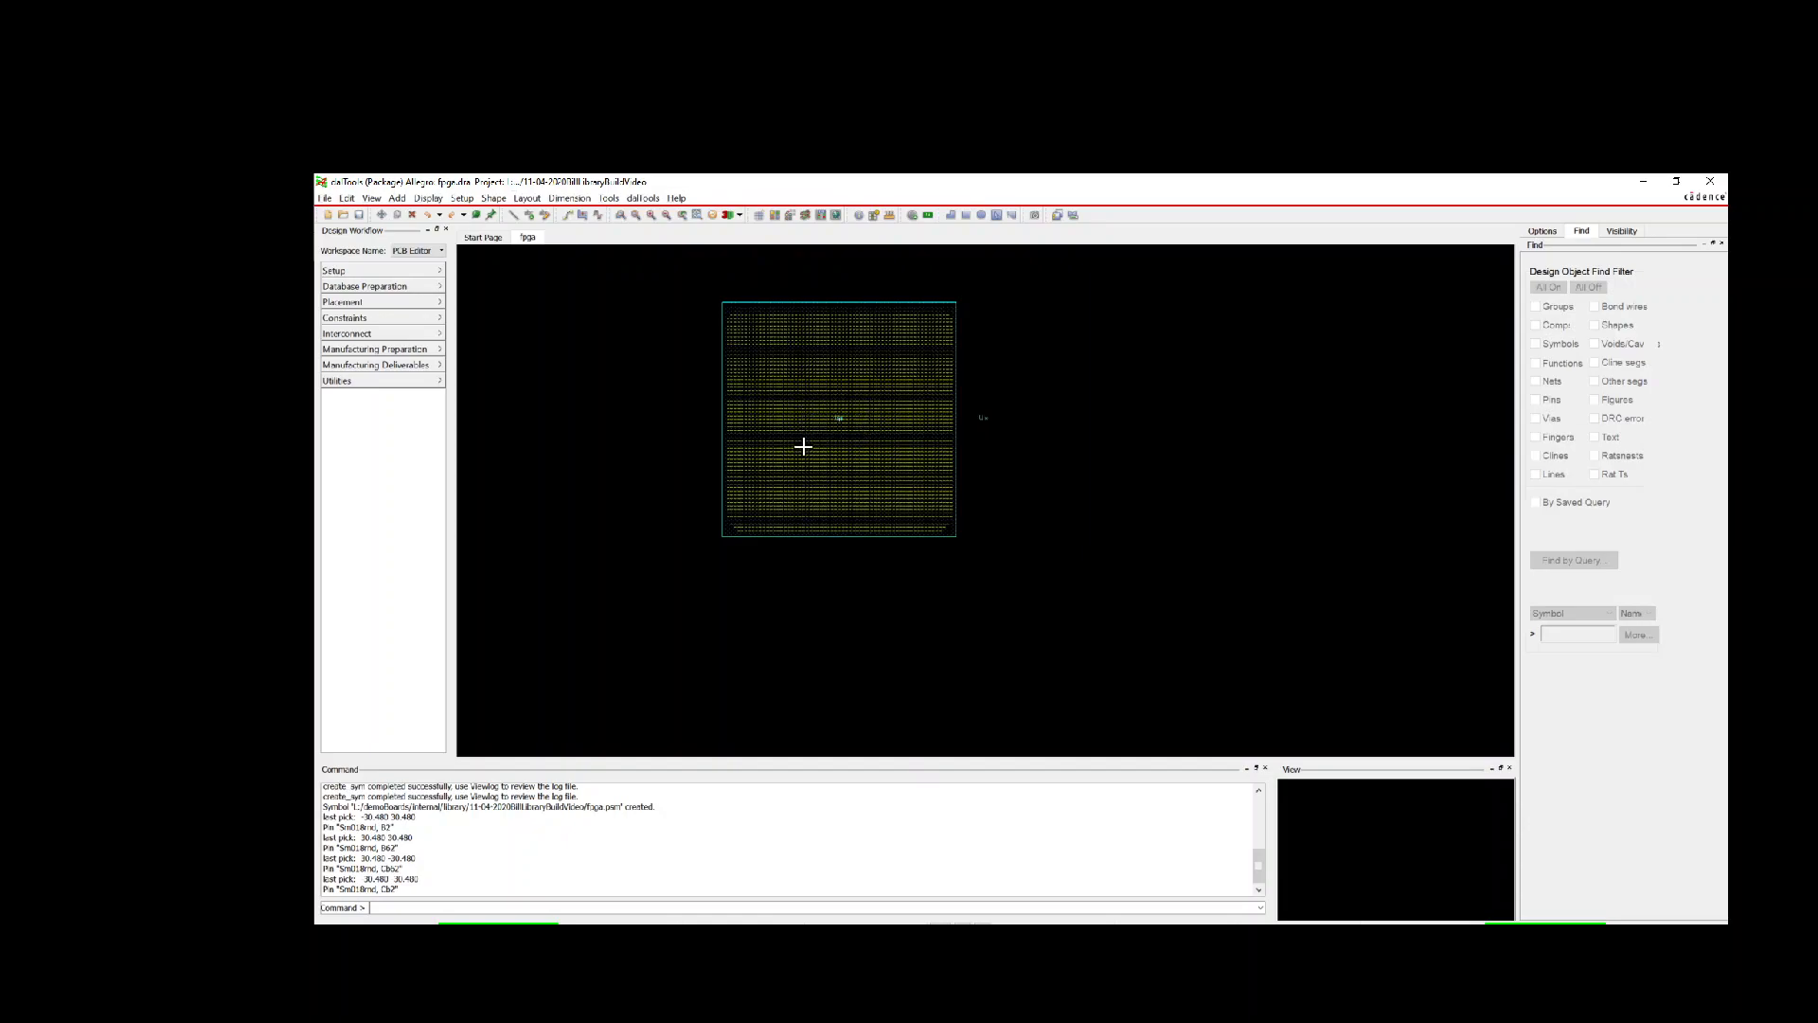
{"action": "left_click", "coordinate": [886, 936]}
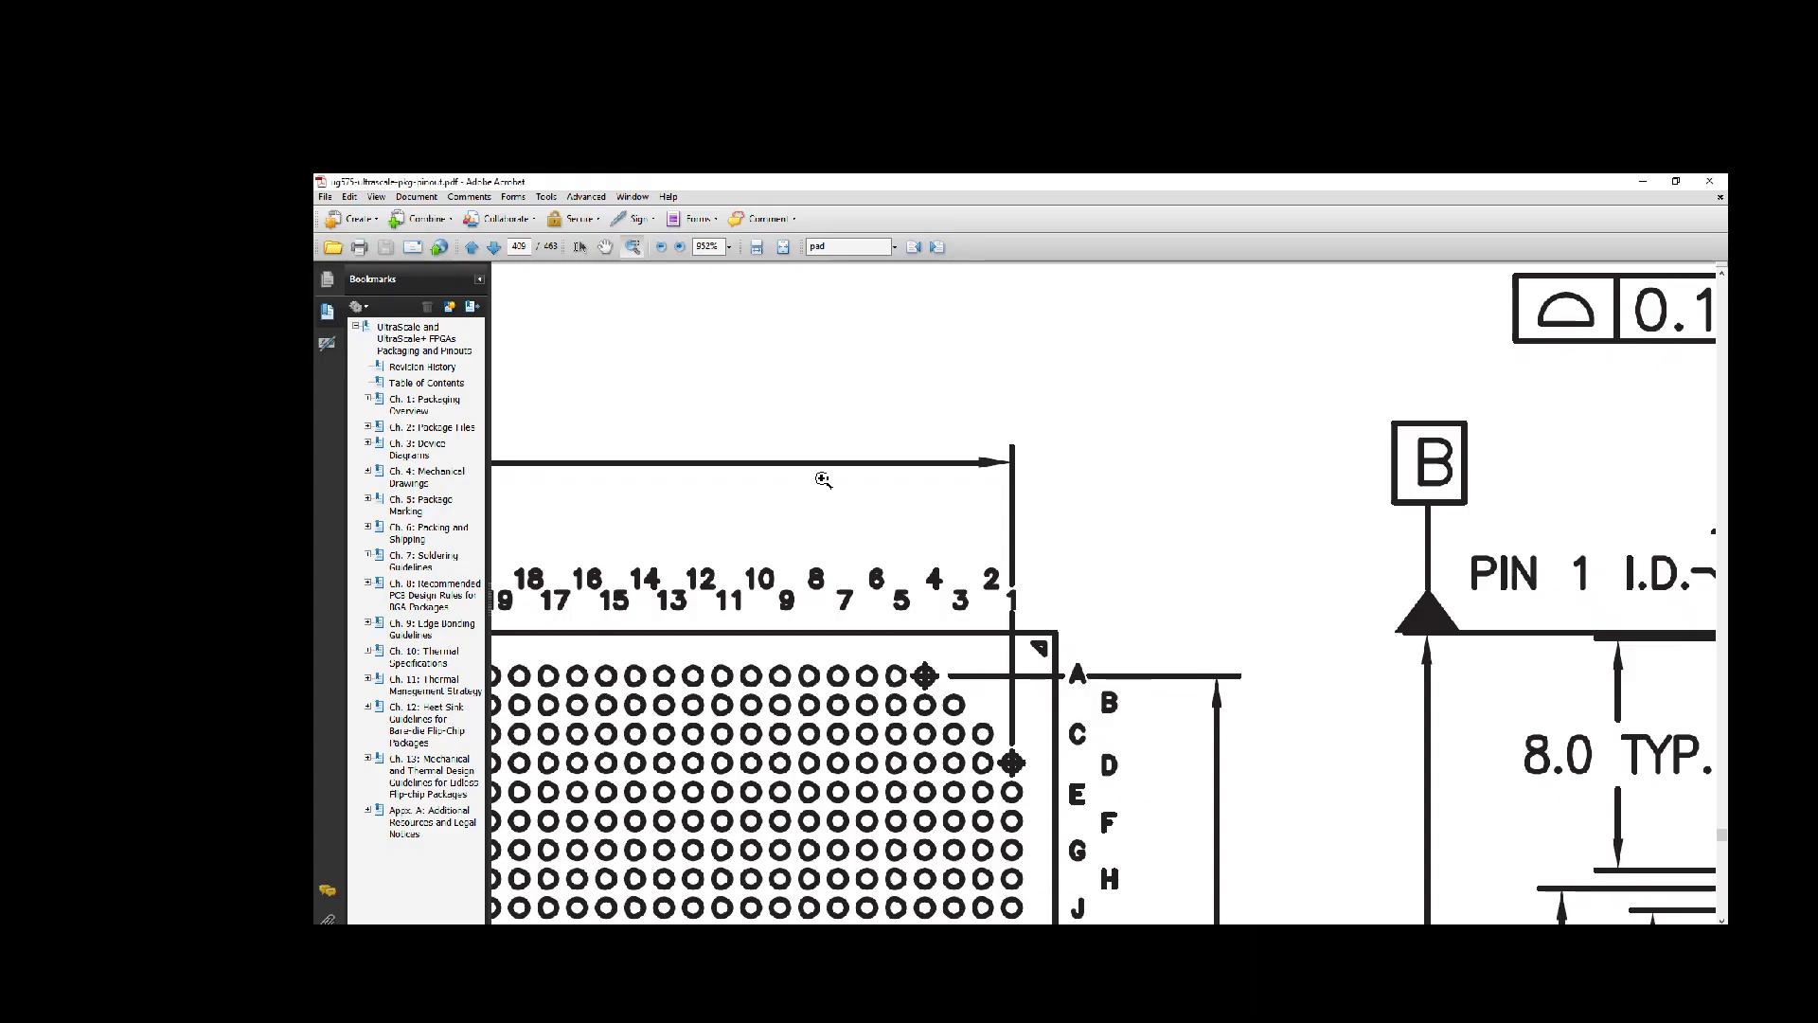
{"action": "left_click", "coordinate": [784, 247]}
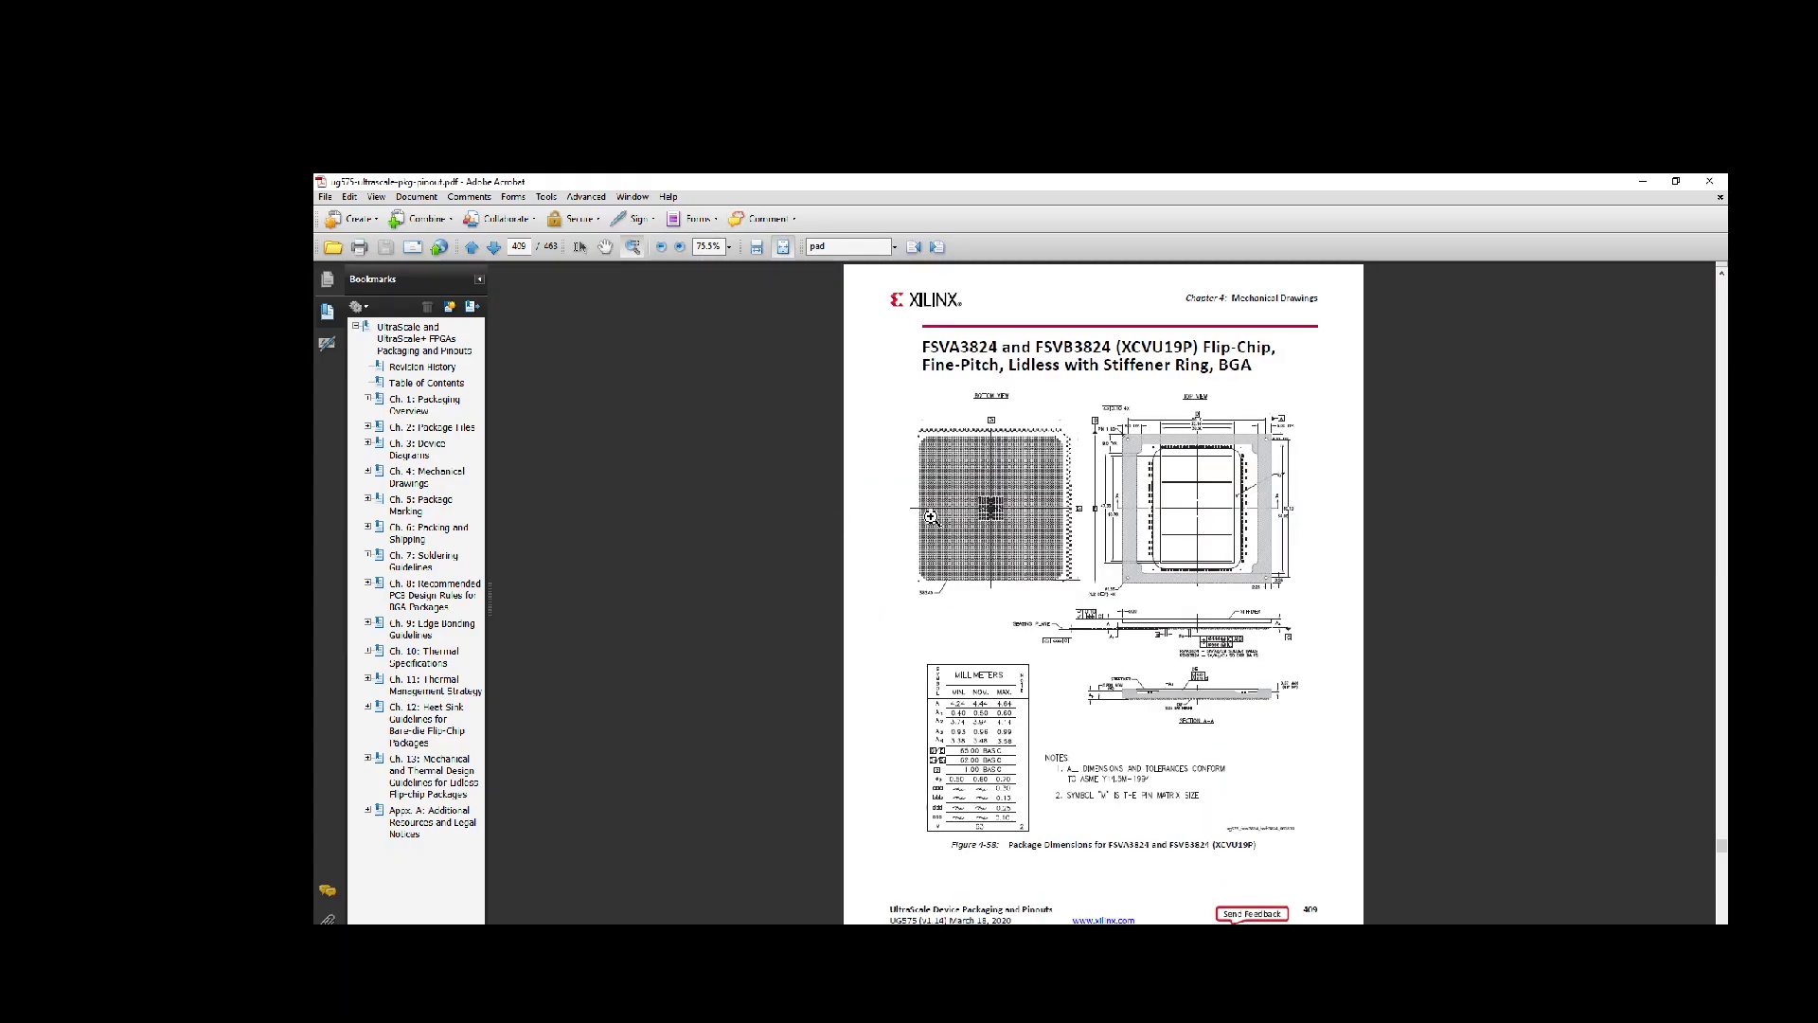
{"action": "mouse_move", "coordinate": [969, 525]}
{"action": "left_mouse_down"}
{"action": "mouse_move", "coordinate": [1031, 506]}
{"action": "mouse_move", "coordinate": [1113, 421]}
{"action": "mouse_move", "coordinate": [1086, 420]}
{"action": "left_mouse_up"}
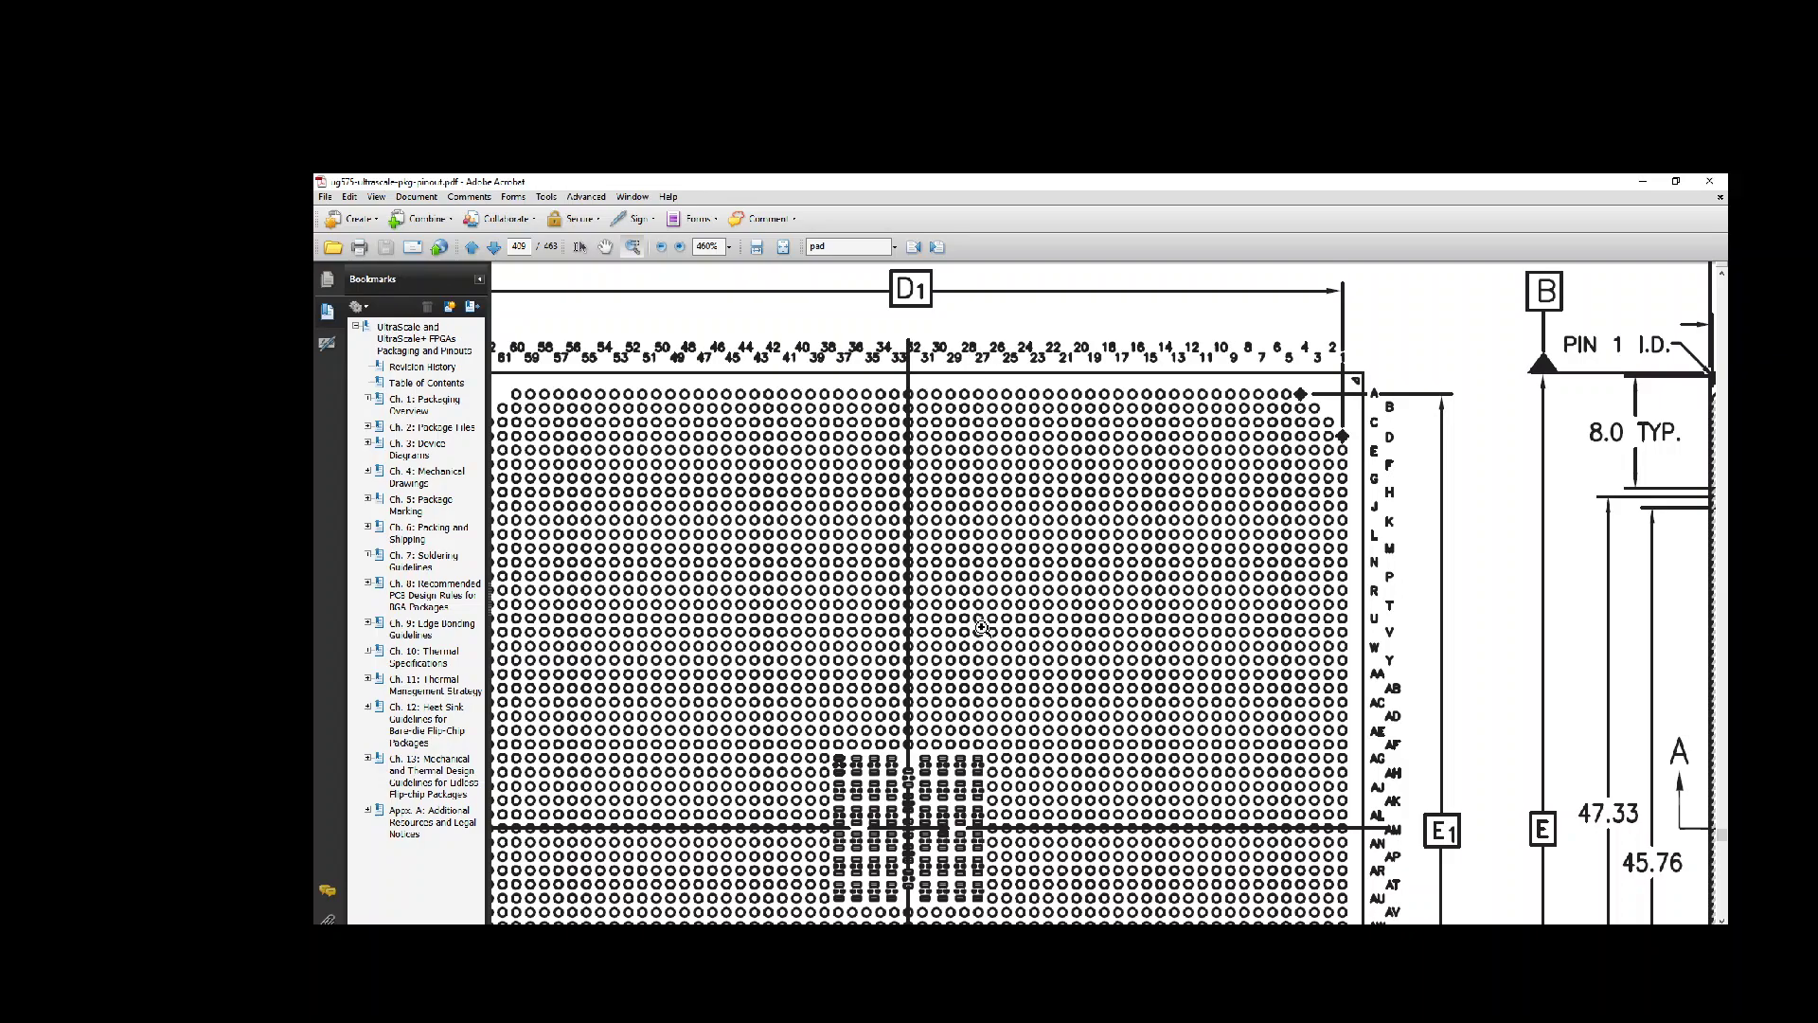
Step: Switch back to the Allegro symbol and delete pin AG27 at the corner of the center area
{"action": "mouse_move", "coordinate": [907, 938]}
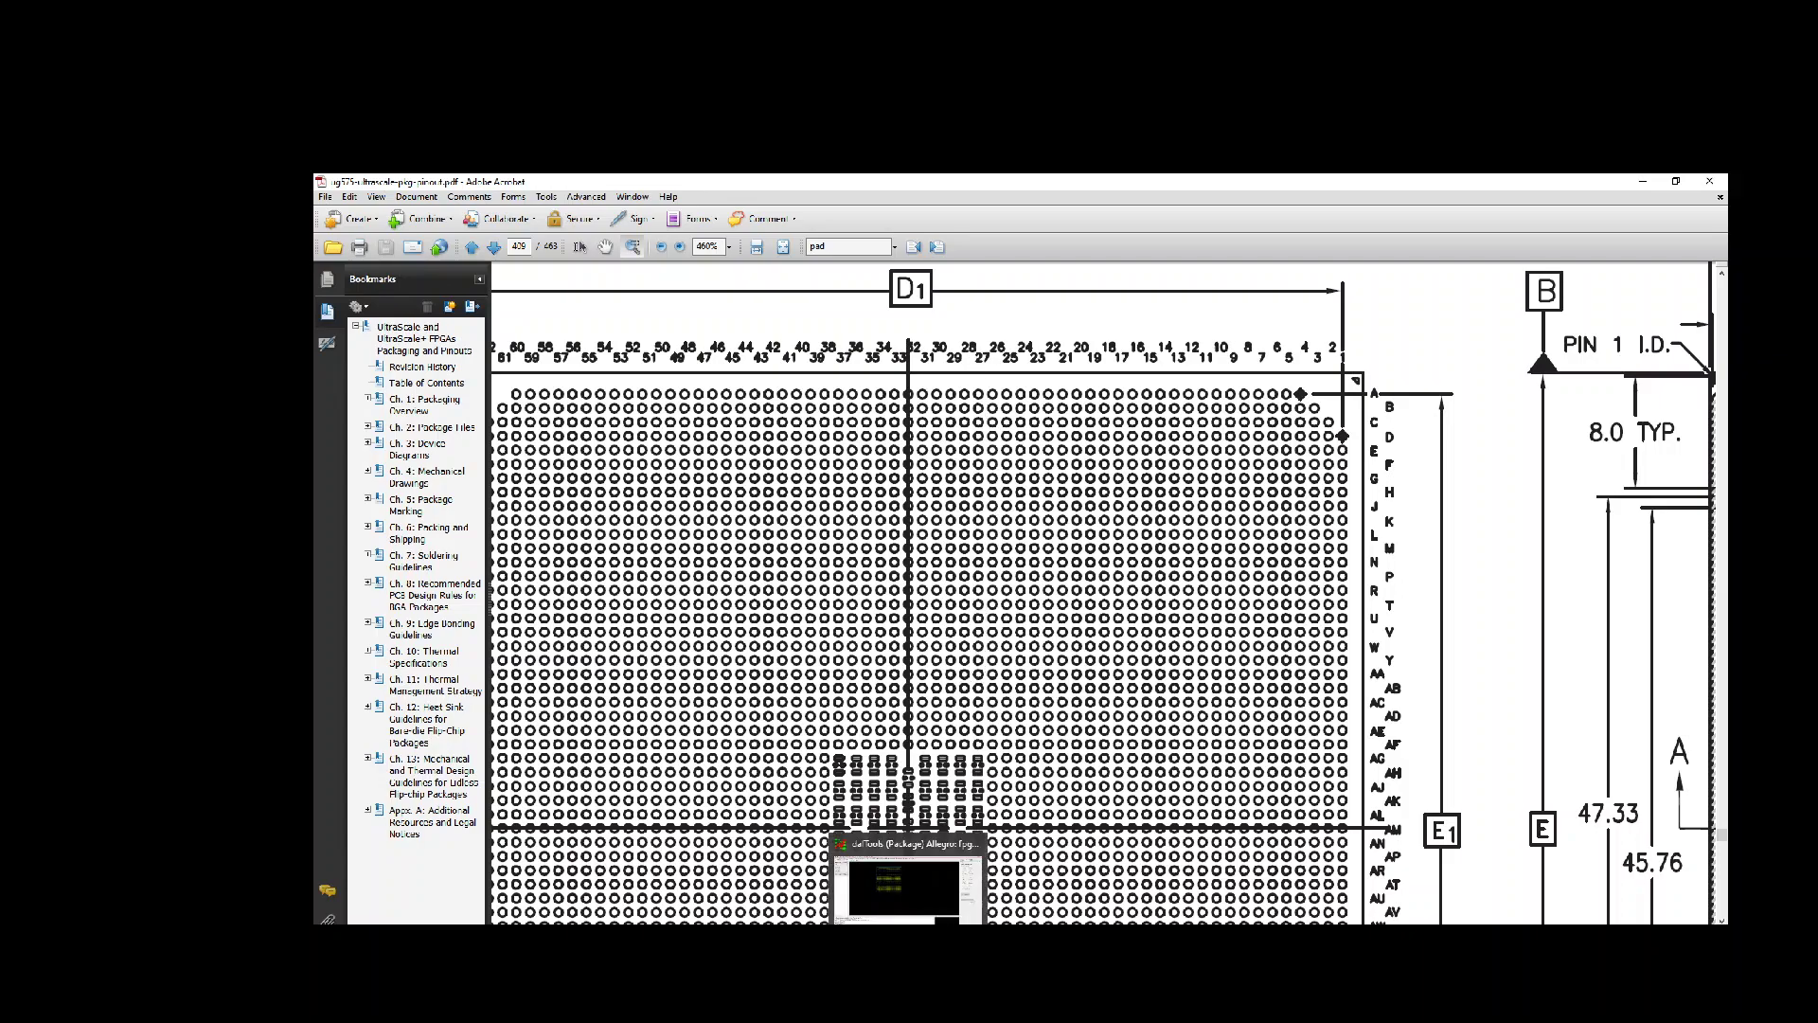
{"action": "left_click", "coordinate": [908, 895]}
{"action": "scroll", "coordinate": [855, 352], "scroll_direction": "up", "scroll_amount": 5}
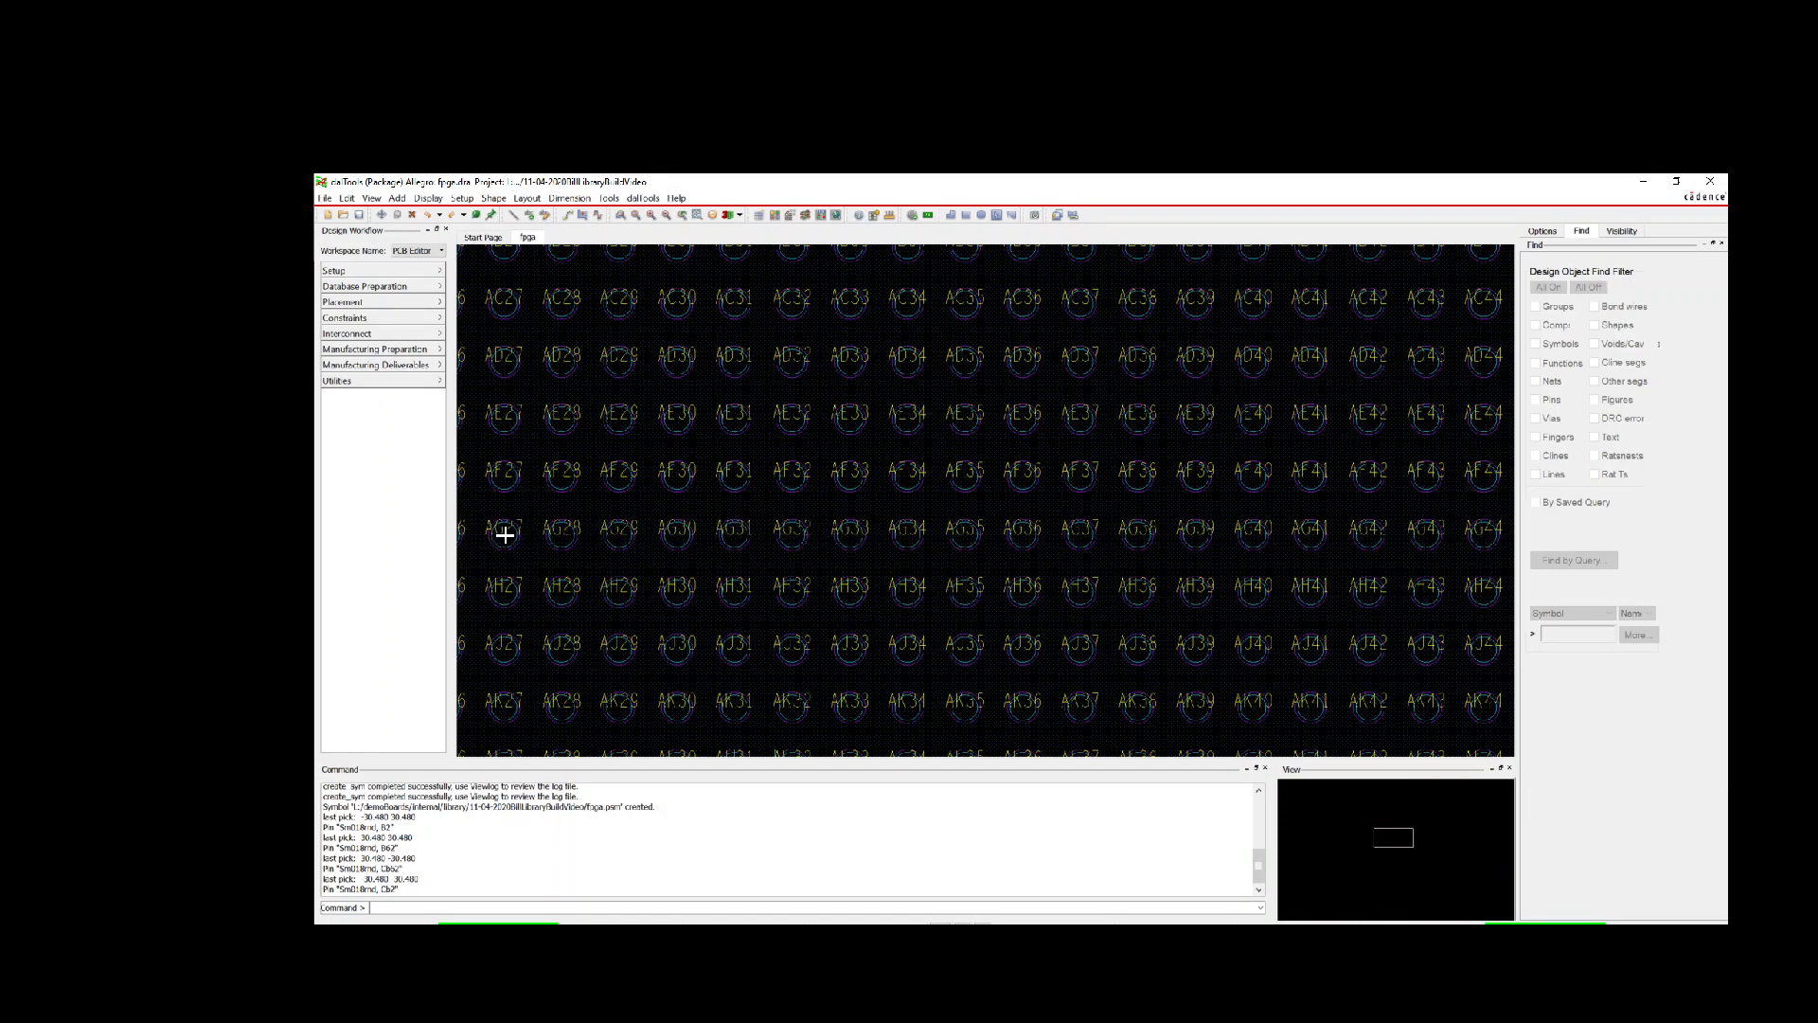
{"action": "left_click", "coordinate": [411, 216]}
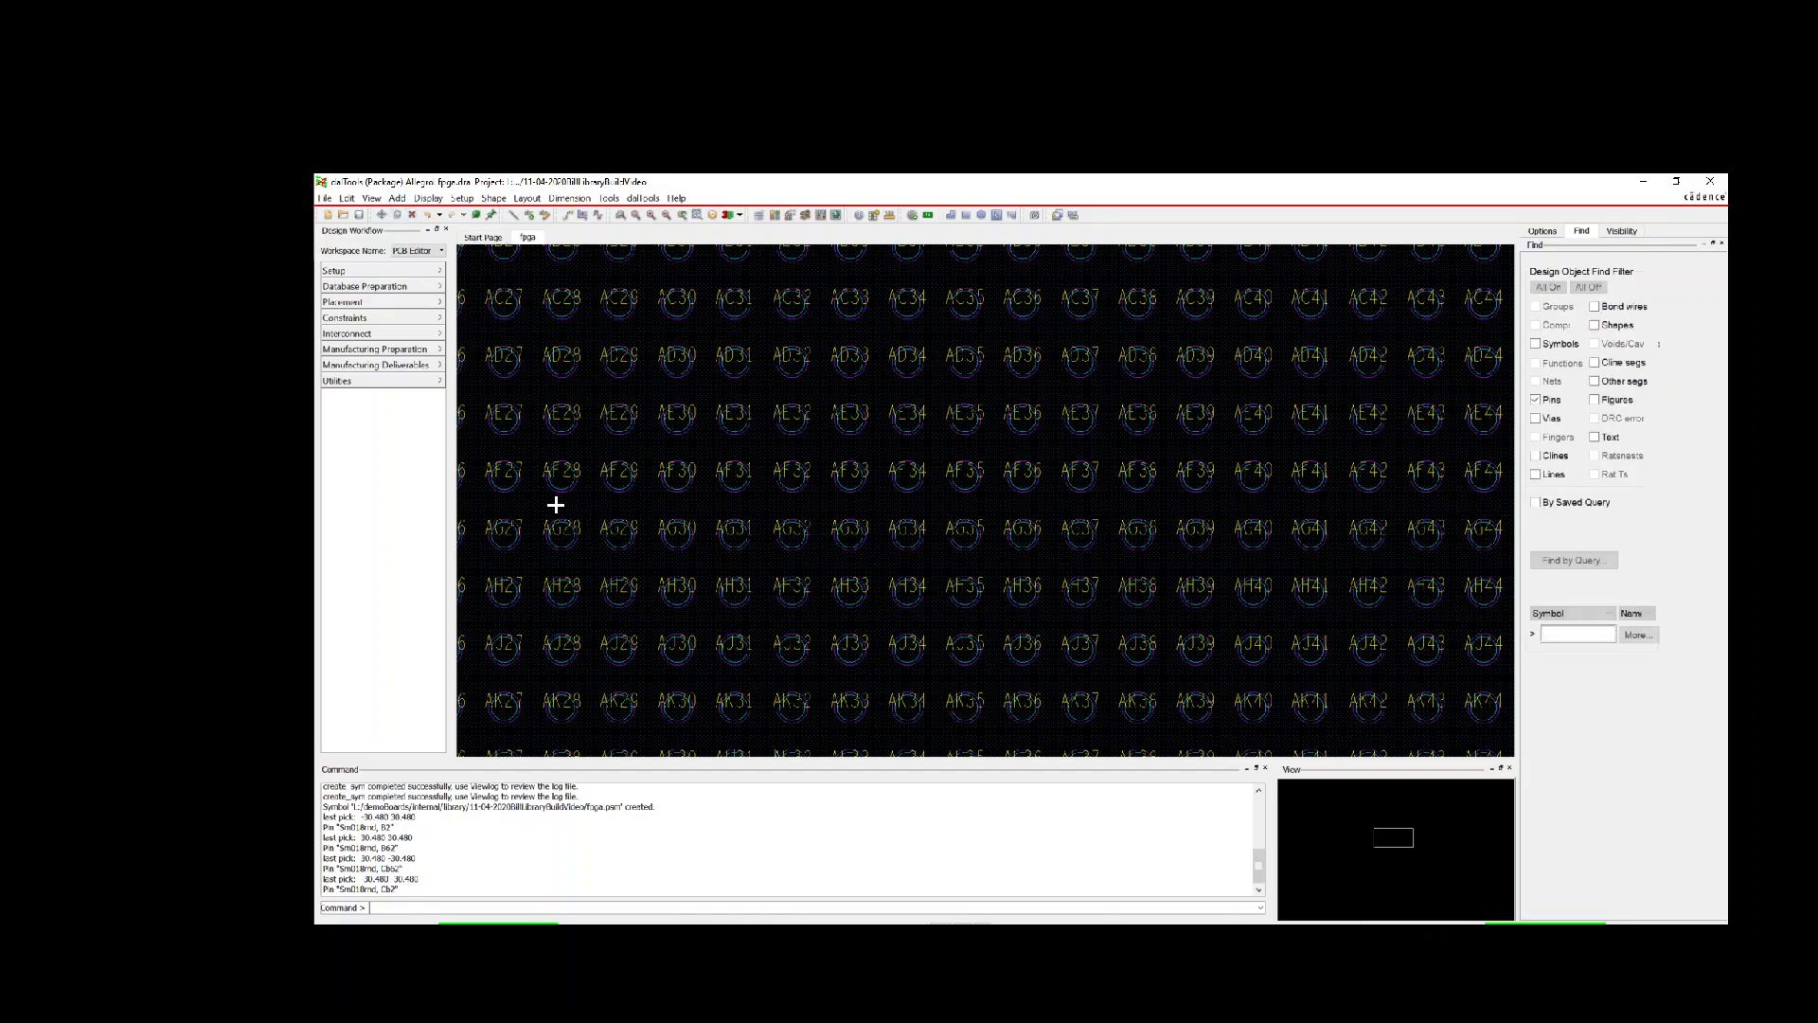
{"action": "left_click", "coordinate": [502, 527]}
{"action": "right_click", "coordinate": [533, 524]}
{"action": "left_click", "coordinate": [553, 535]}
Step: Delete the rest of the center pin block spanning rows AG to AU and columns 27 to 37
{"action": "scroll", "coordinate": [608, 580], "scroll_direction": "down", "scroll_amount": 3}
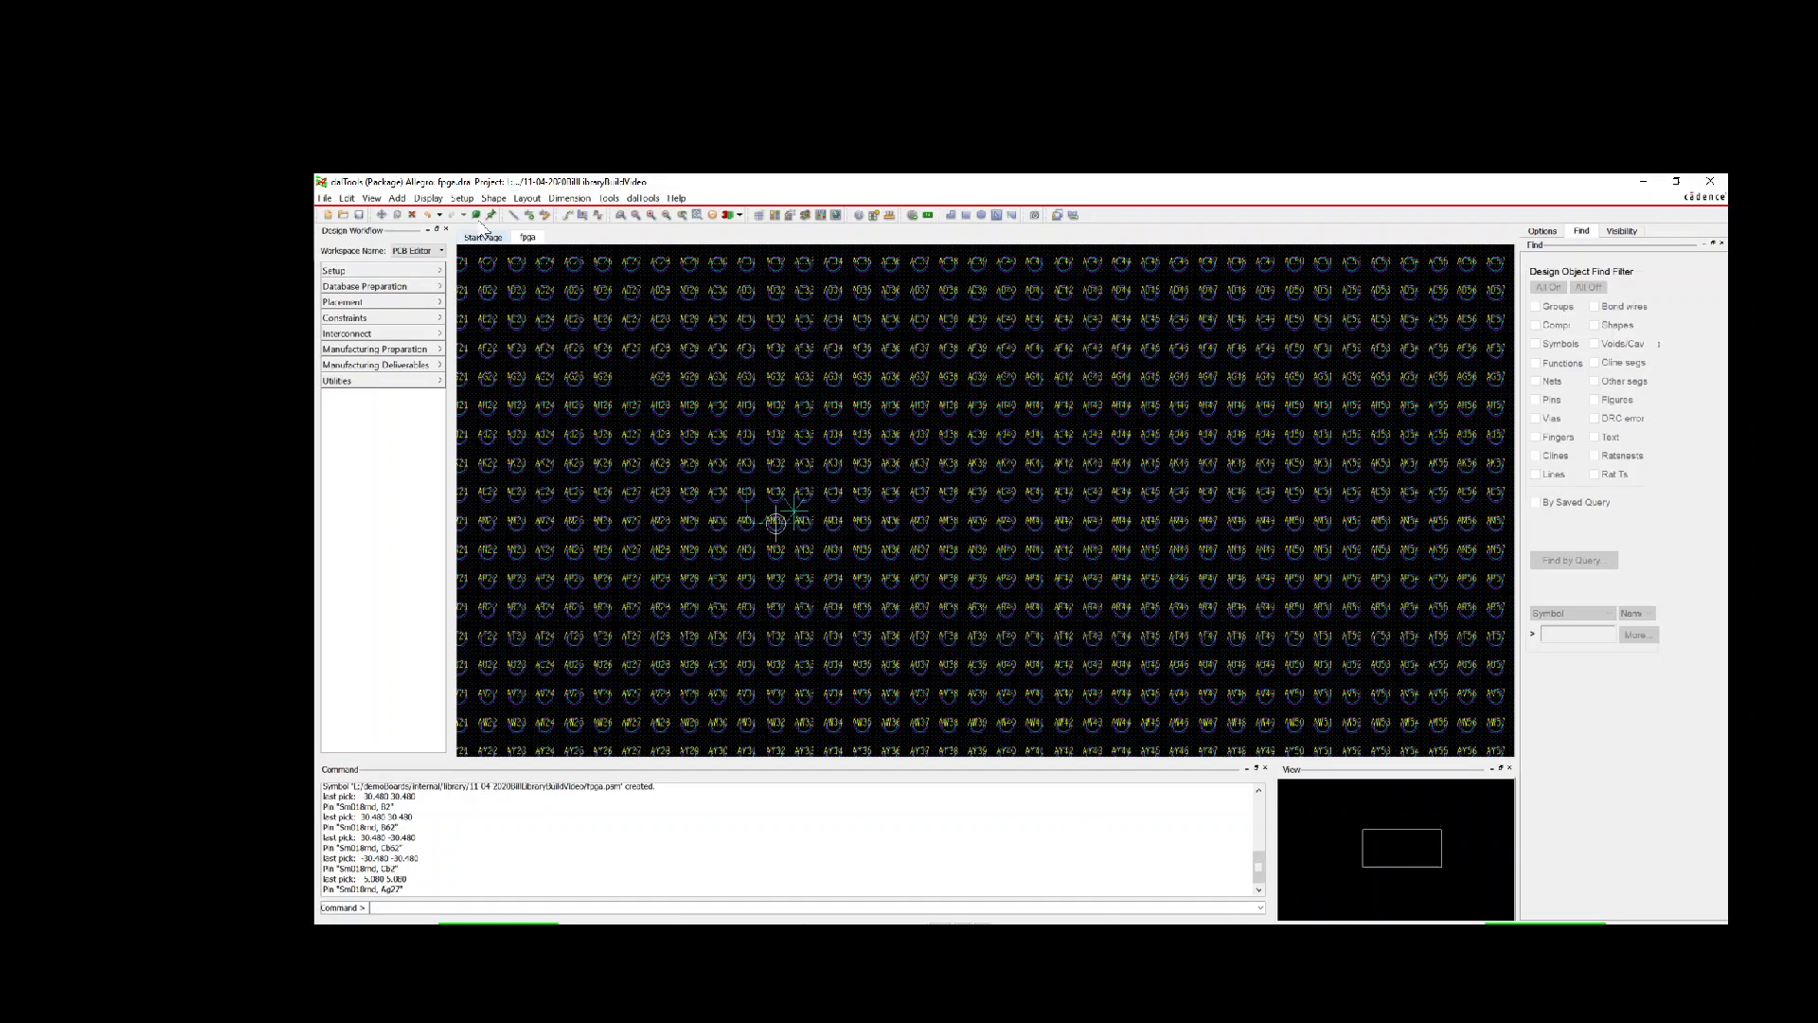
{"action": "left_click", "coordinate": [412, 216]}
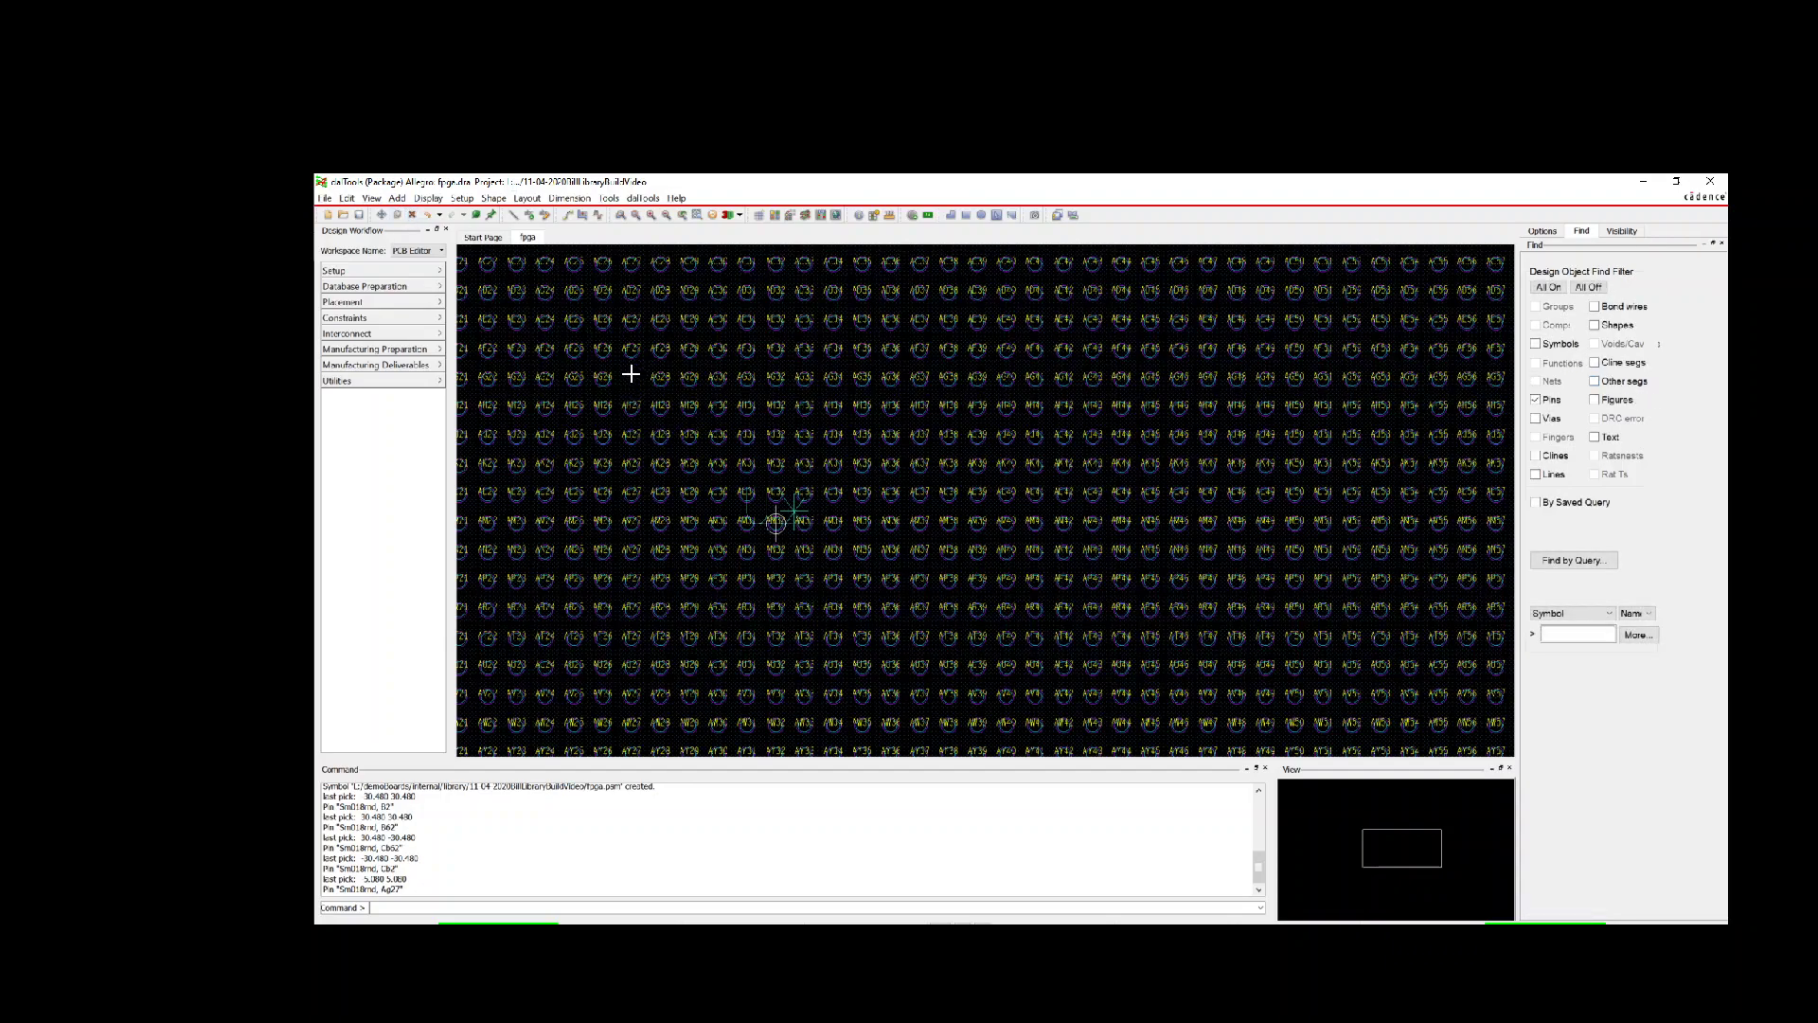
{"action": "left_click_drag", "start_coordinate": [631, 374], "coordinate": [888, 378]}
{"action": "left_click_drag", "start_coordinate": [893, 378], "coordinate": [921, 668]}
{"action": "right_click", "coordinate": [947, 547]}
{"action": "left_click", "coordinate": [957, 552]}
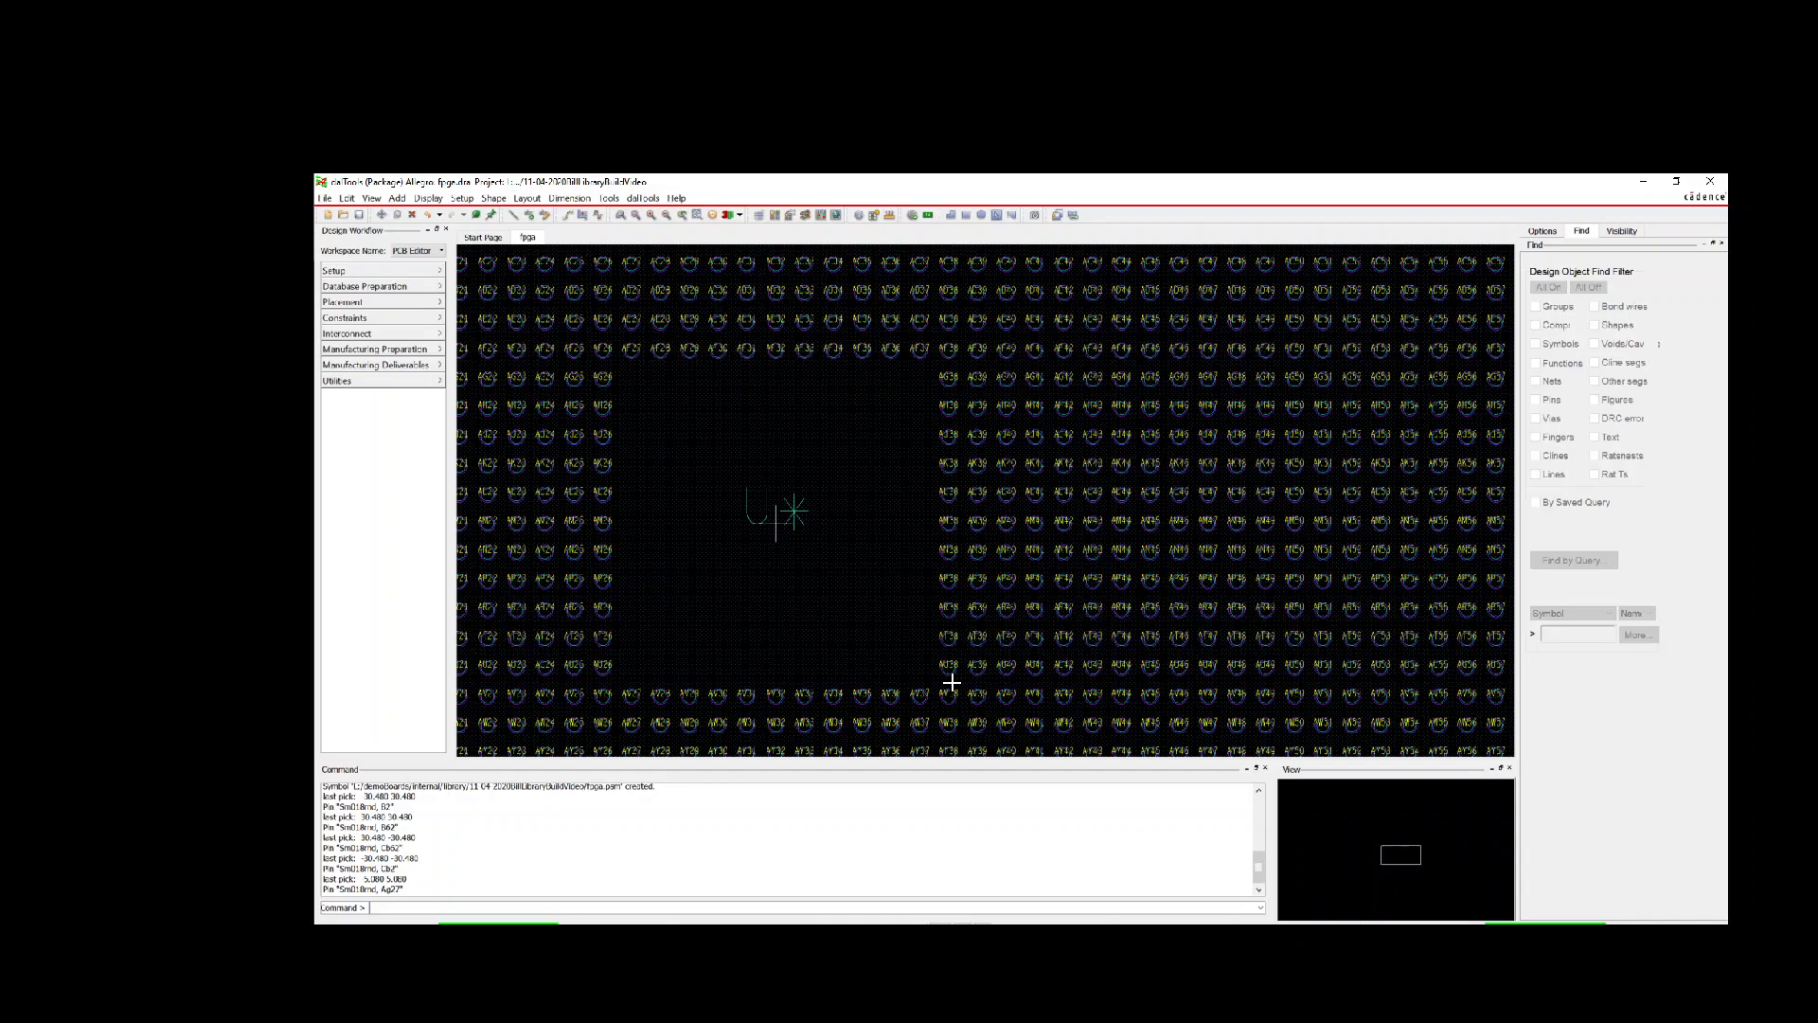
Step: Check the edge of the cleared center area, and review the package name and drawing in the Xilinx PDF
{"action": "scroll", "coordinate": [960, 707], "scroll_direction": "up", "scroll_amount": 1}
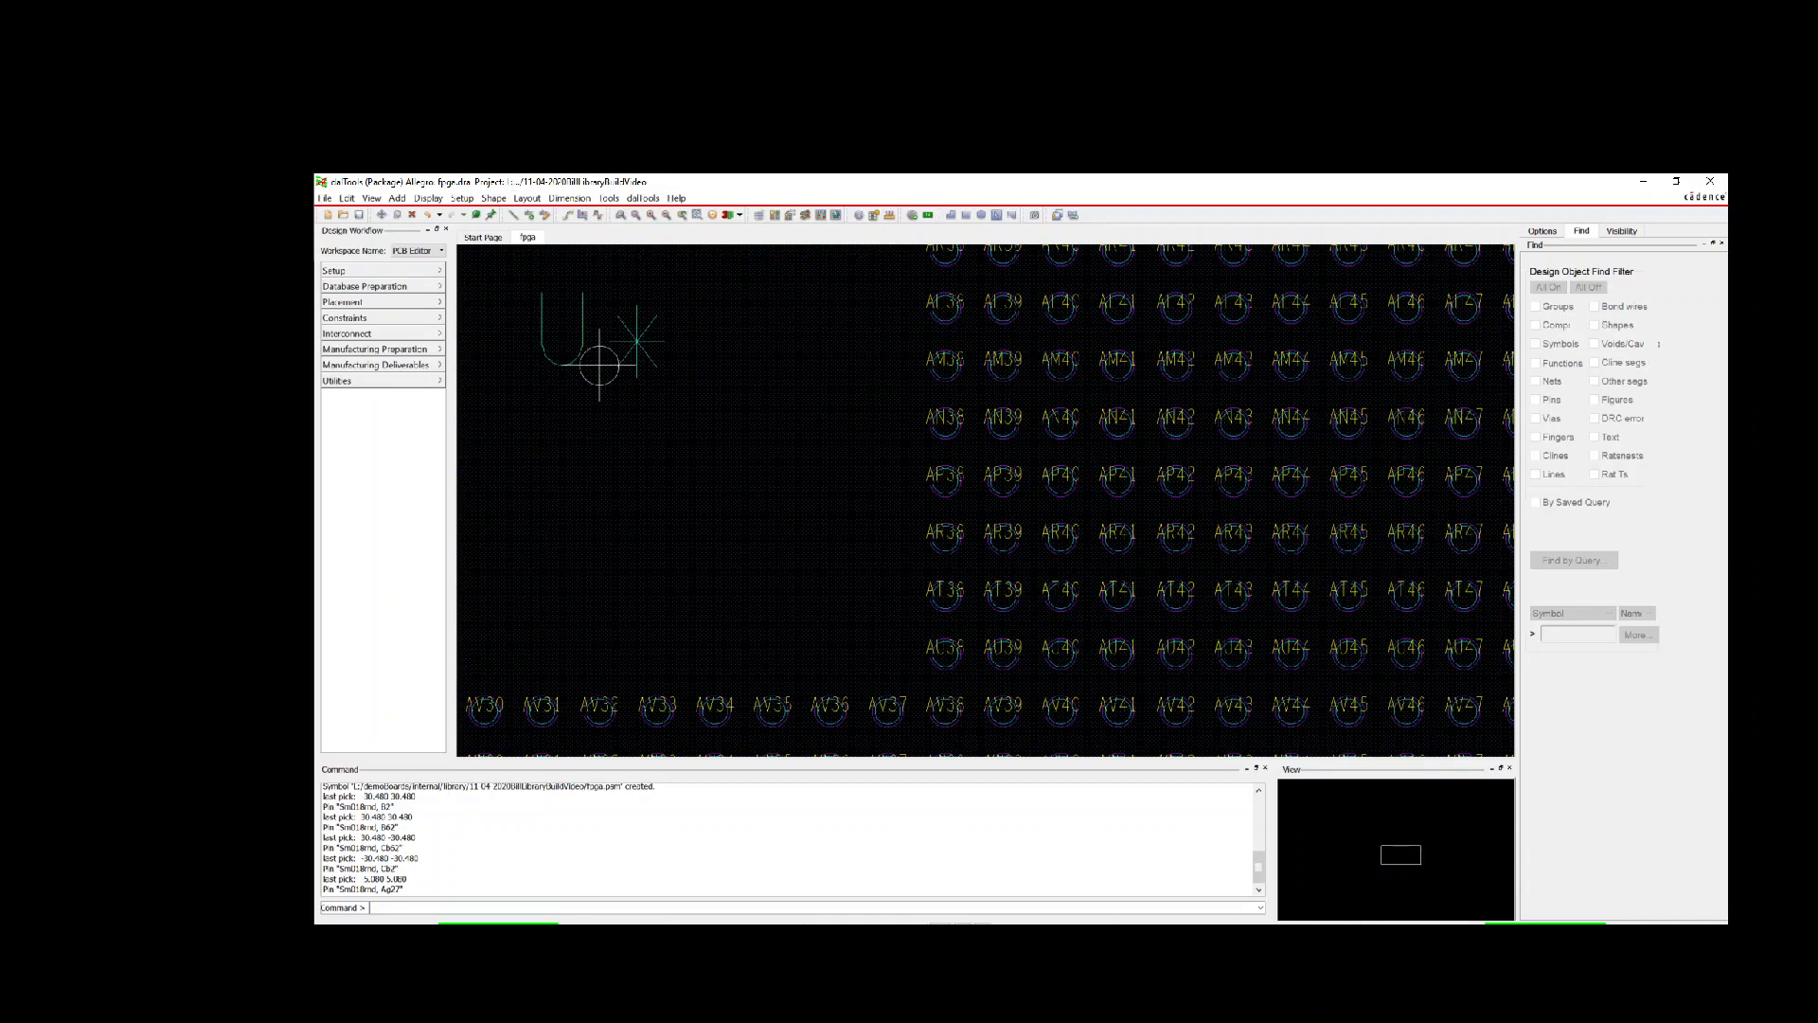
{"action": "key", "text": "alt+Tab"}
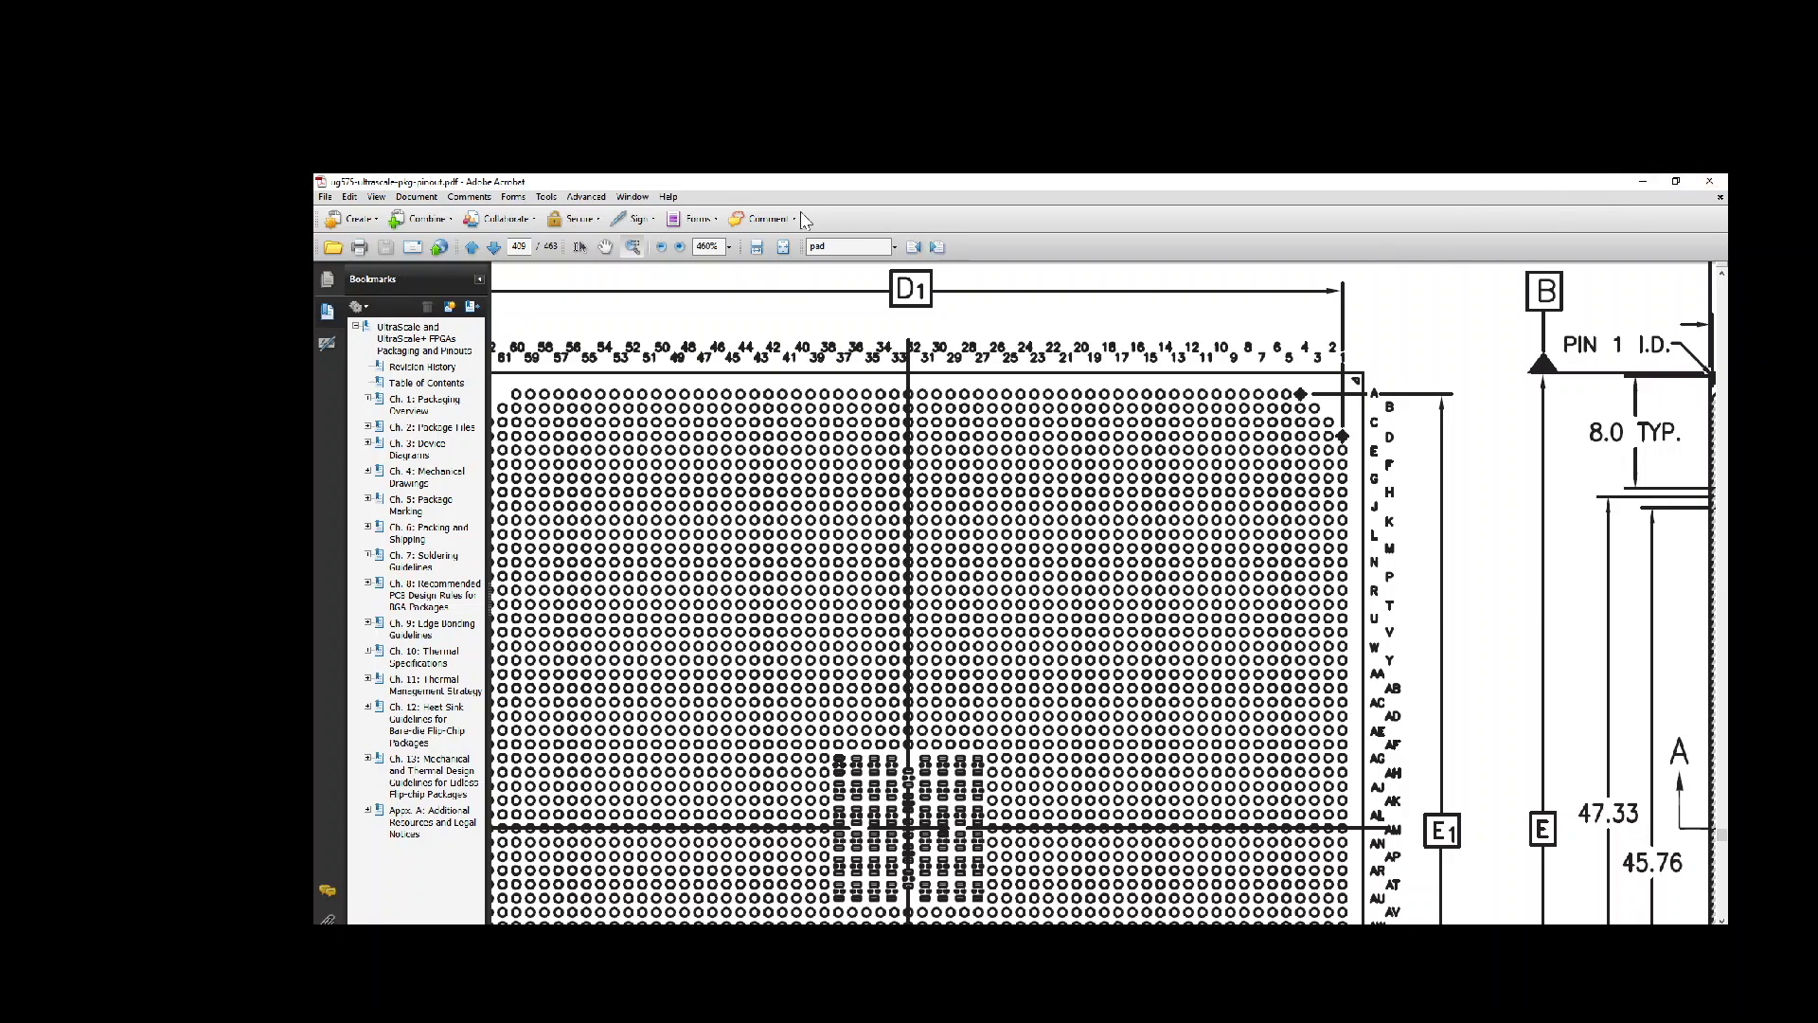
{"action": "left_click", "coordinate": [782, 247]}
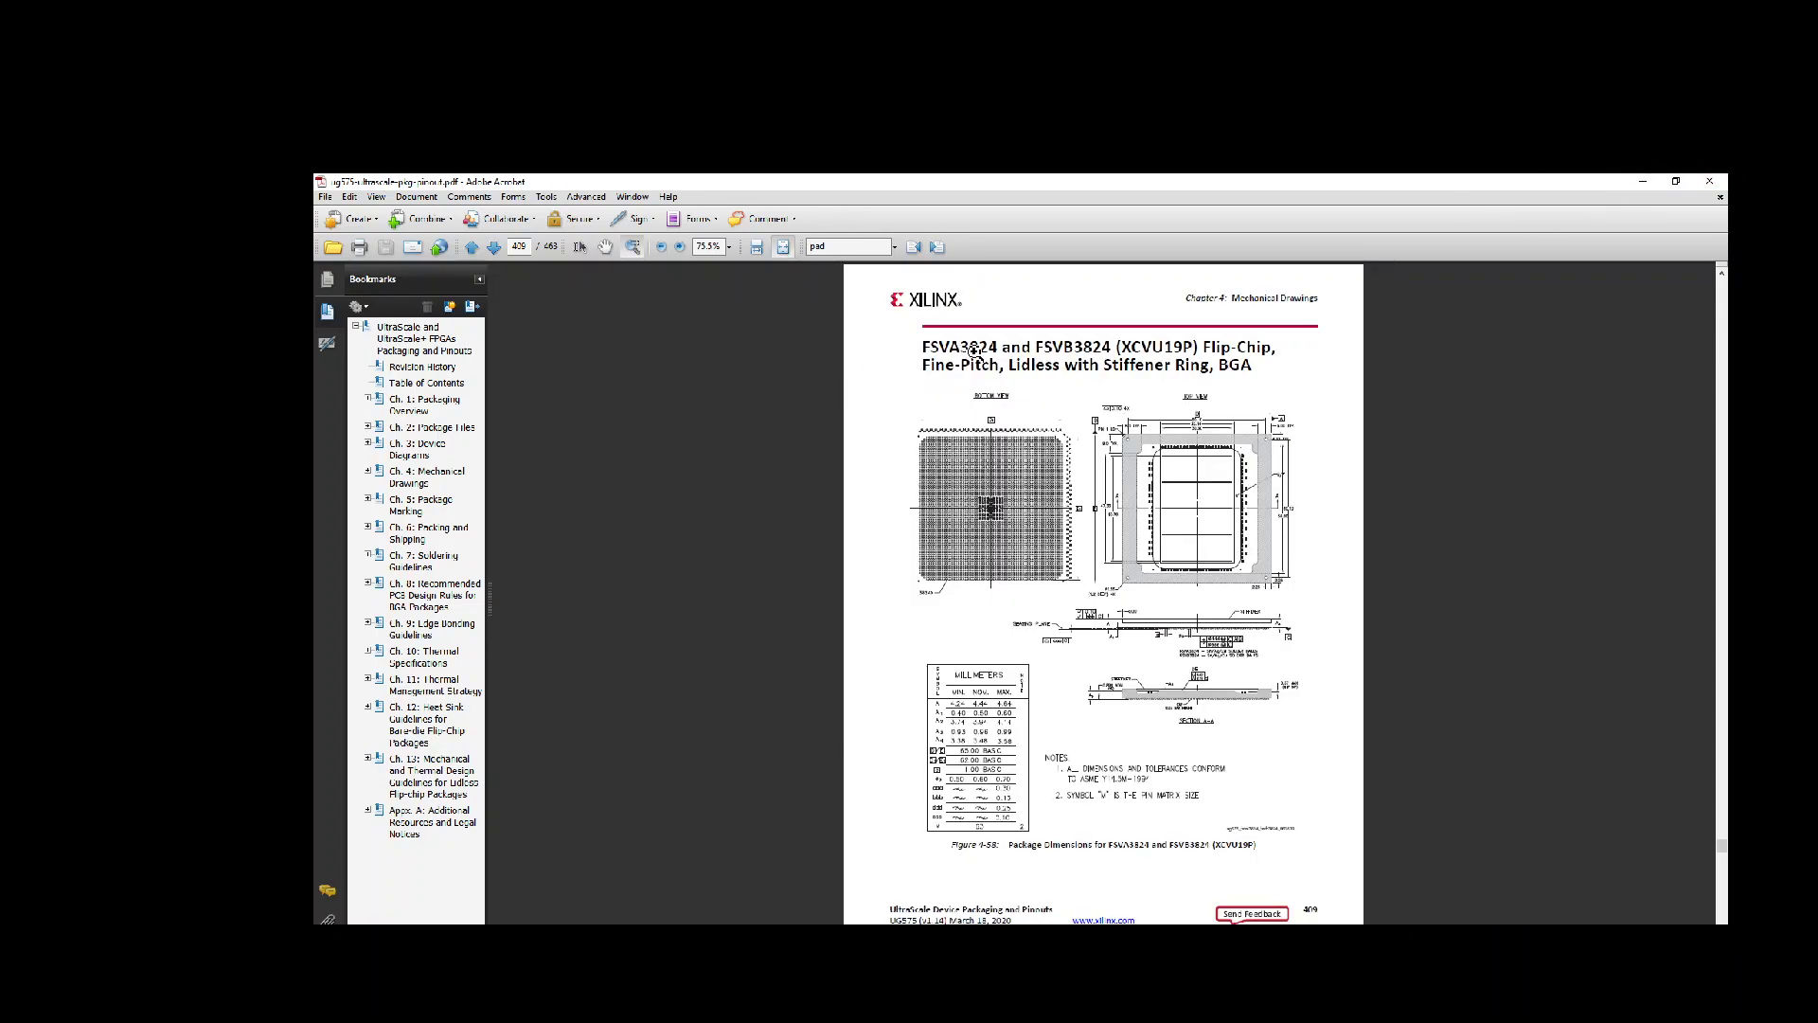
{"action": "left_click", "coordinate": [1643, 182]}
Step: List all pins of the symbol with Show Element, filtering on pins only, to check the pin count
{"action": "scroll", "coordinate": [785, 517], "scroll_direction": "down", "scroll_amount": 5}
{"action": "left_click", "coordinate": [861, 215]}
{"action": "left_click", "coordinate": [1589, 287]}
{"action": "left_click", "coordinate": [1536, 400]}
{"action": "left_click_drag", "start_coordinate": [508, 750], "coordinate": [1043, 256]}
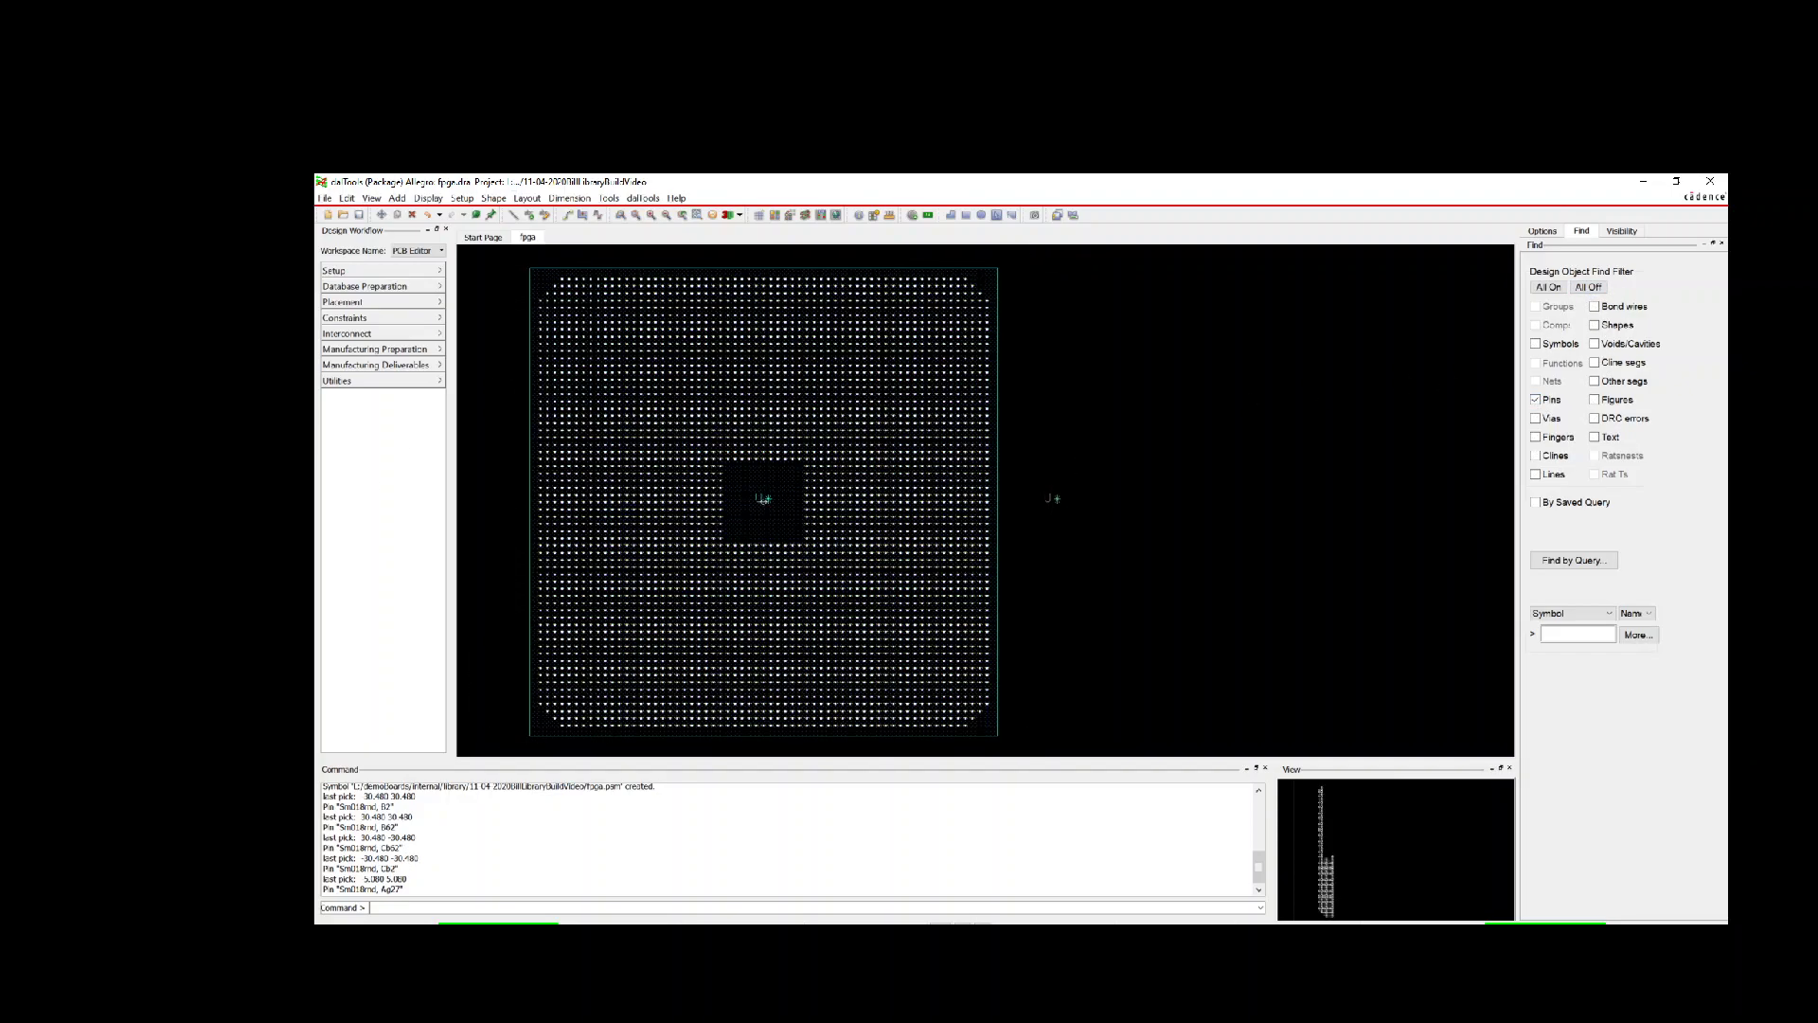
{"action": "left_click_drag", "start_coordinate": [457, 536], "coordinate": [1264, 392]}
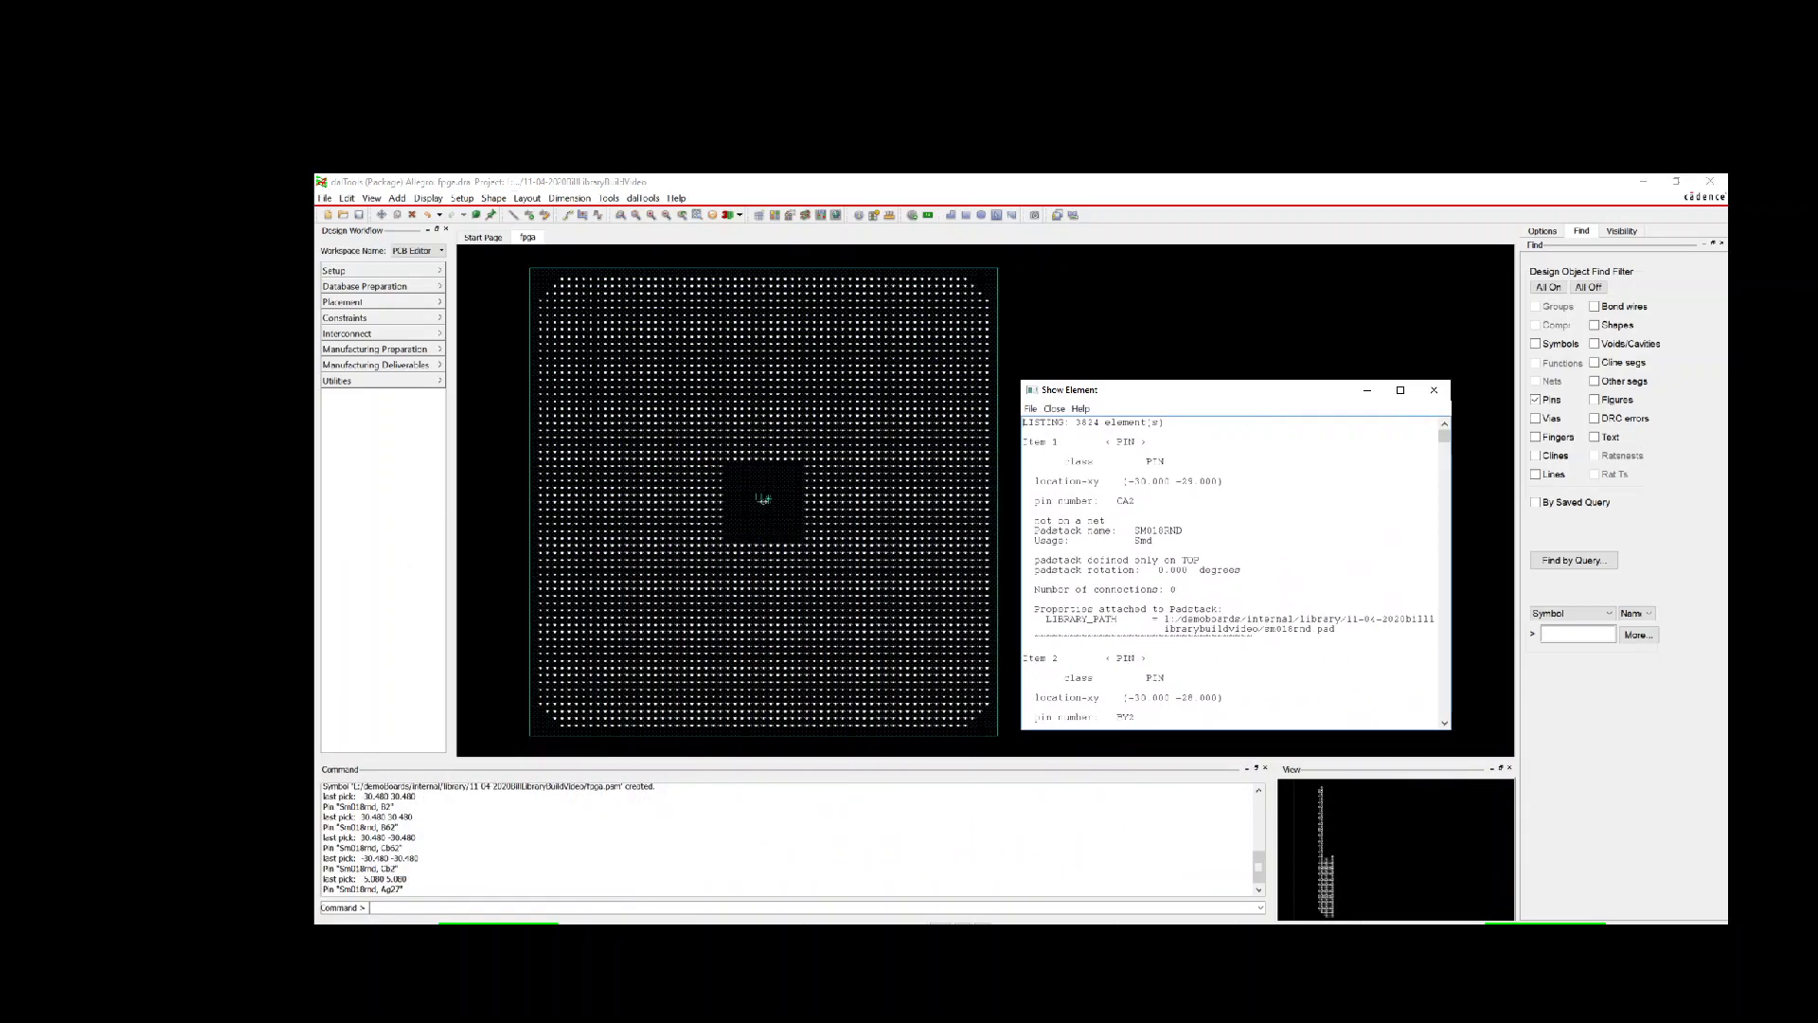
{"action": "left_click", "coordinate": [1434, 390]}
Step: Inspect the pins around the array's A4 and B3 corner and clear the pin highlighting
{"action": "scroll", "coordinate": [582, 302], "scroll_direction": "up", "scroll_amount": 3}
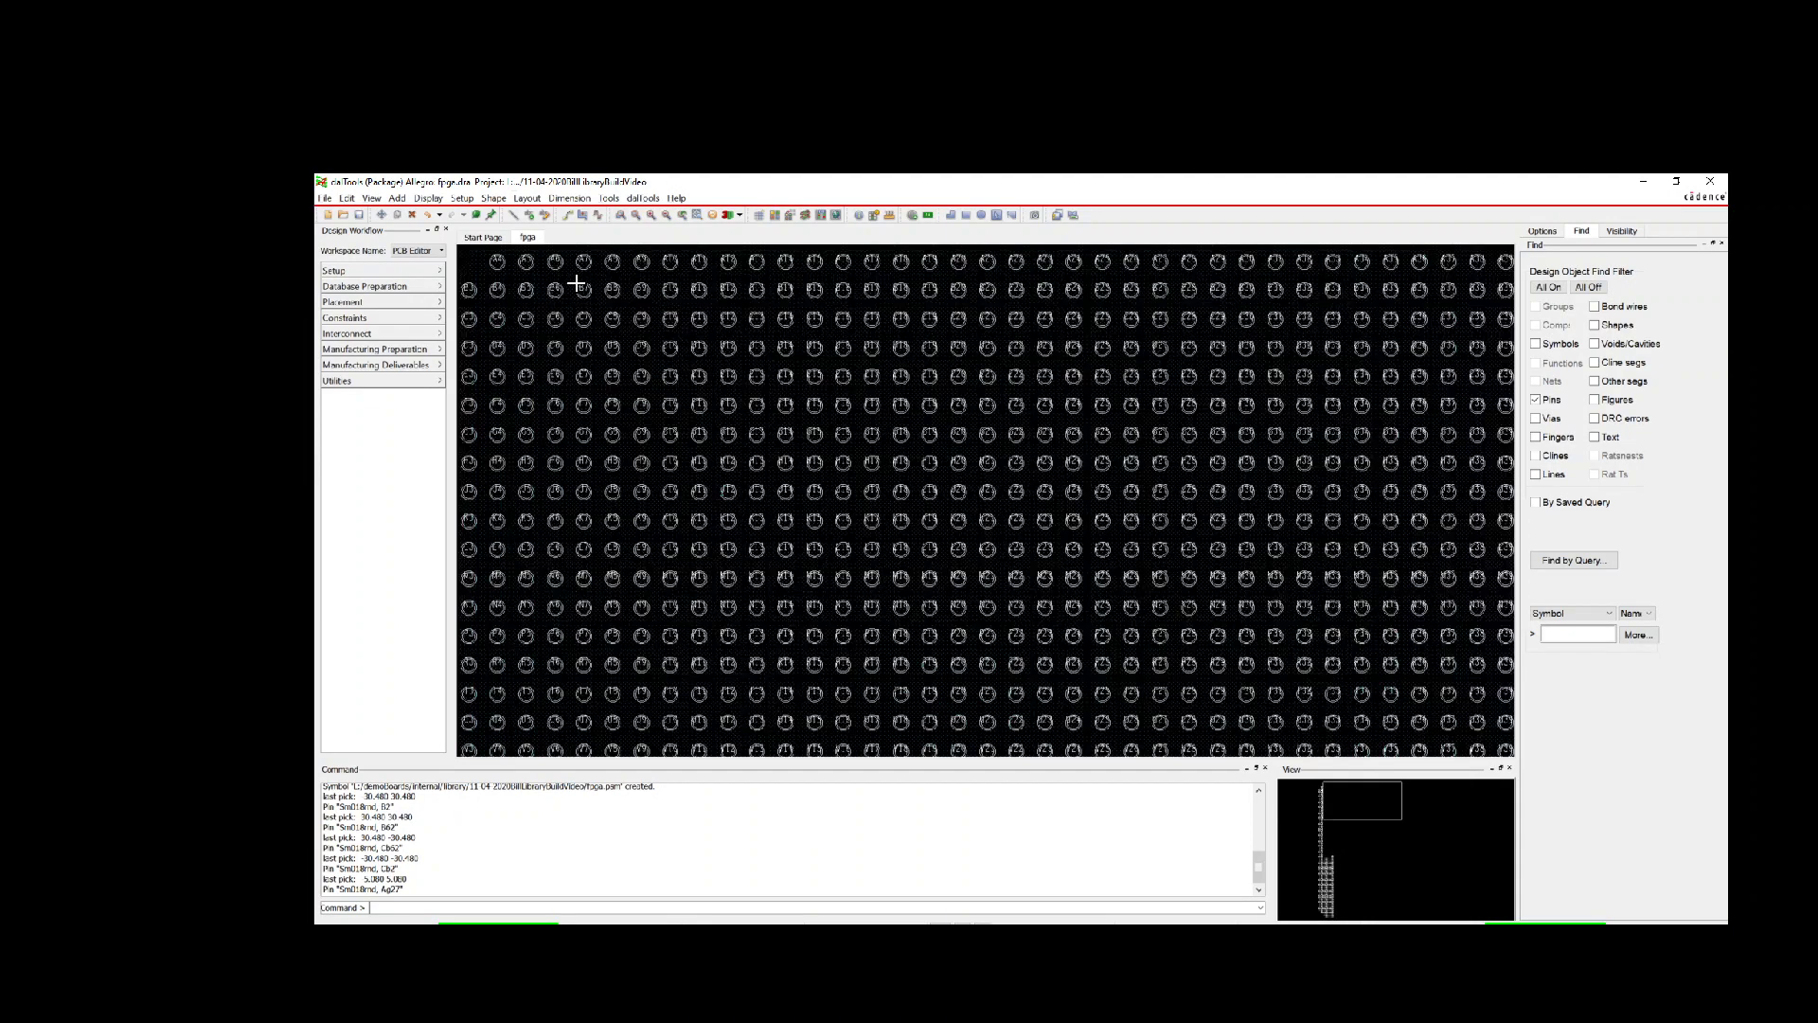
{"action": "scroll", "coordinate": [603, 343], "scroll_direction": "up", "scroll_amount": 1}
{"action": "scroll", "coordinate": [770, 410], "scroll_direction": "up", "scroll_amount": 2}
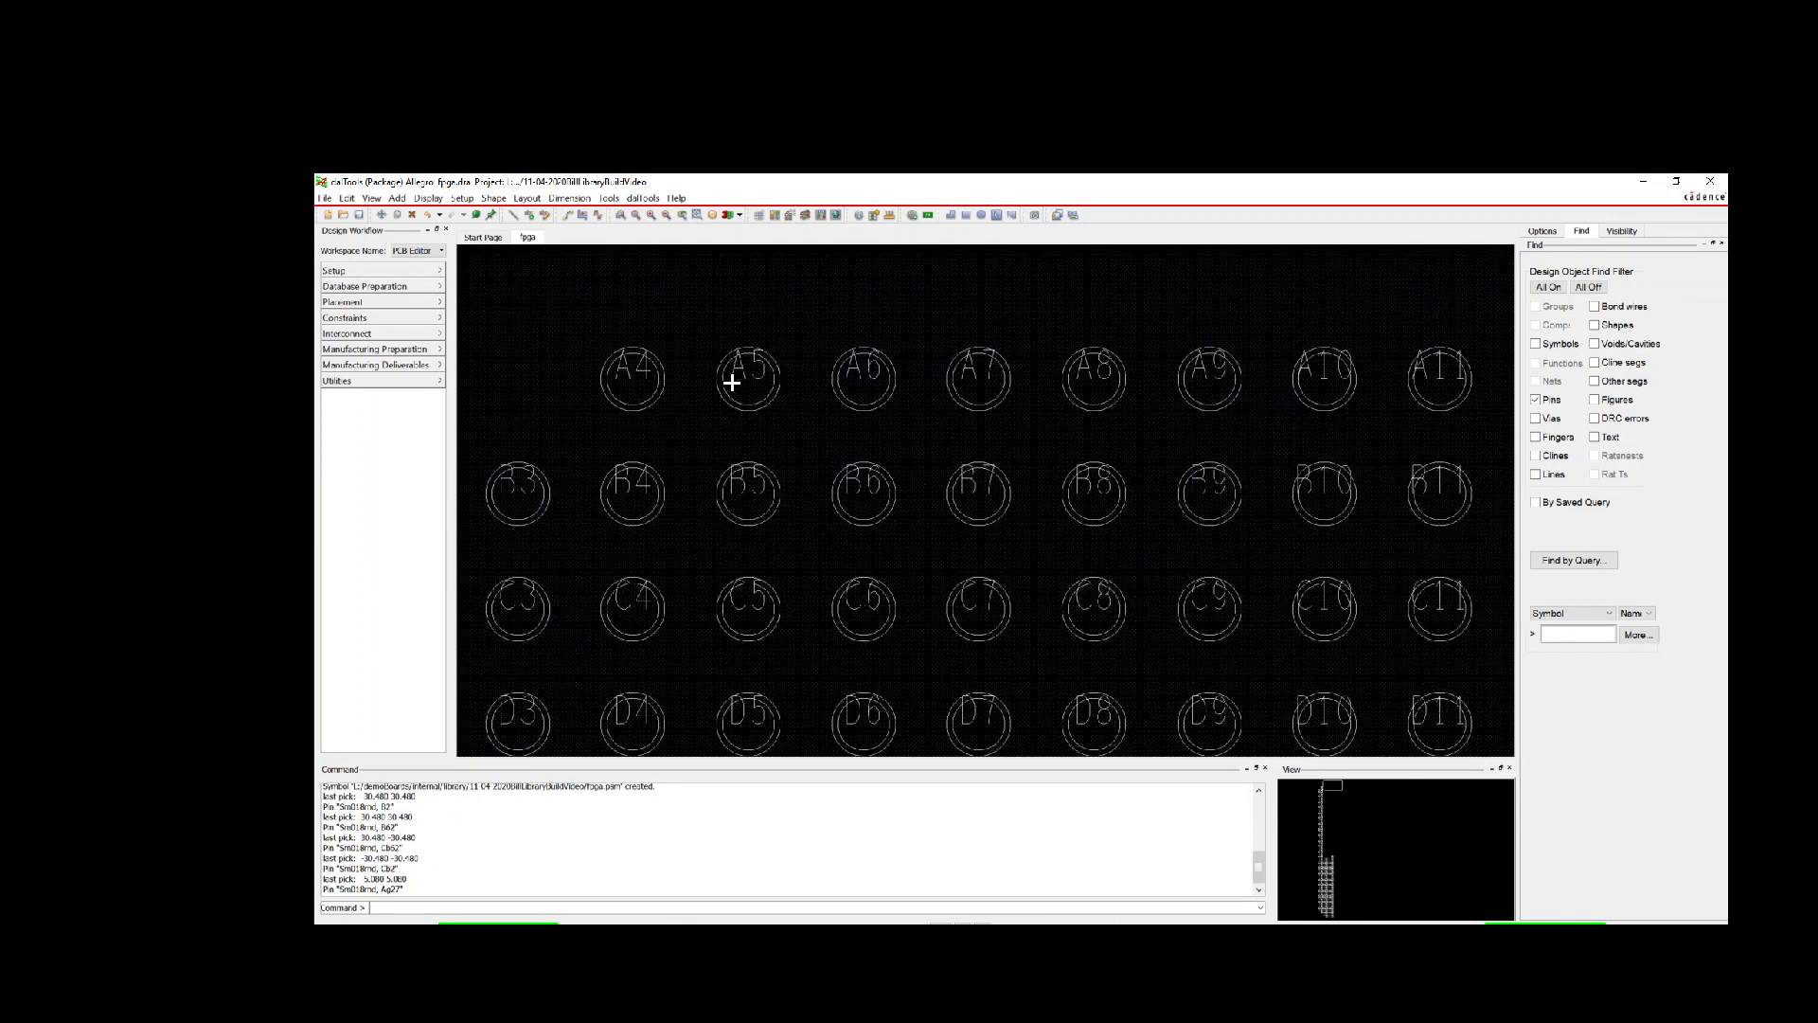
{"action": "scroll", "coordinate": [771, 414], "scroll_direction": "down", "scroll_amount": 6}
{"action": "scroll", "coordinate": [718, 471], "scroll_direction": "up", "scroll_amount": 2}
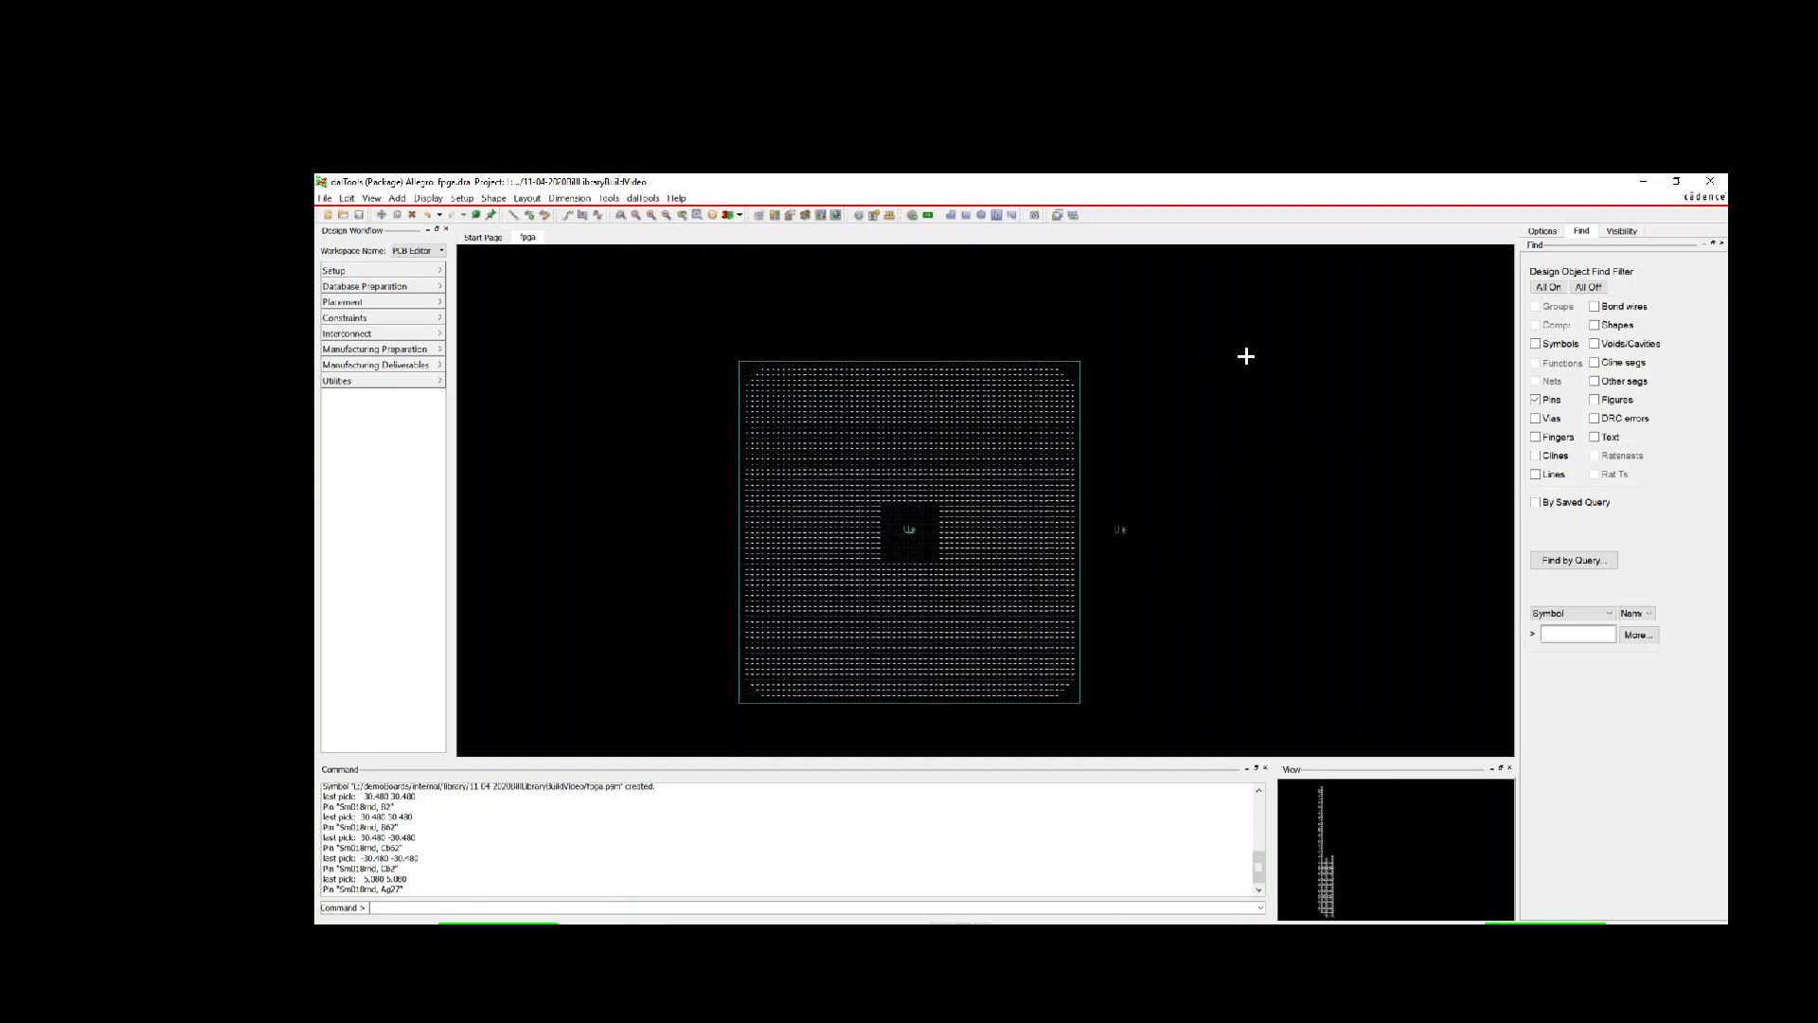
{"action": "left_click", "coordinate": [1266, 356]}
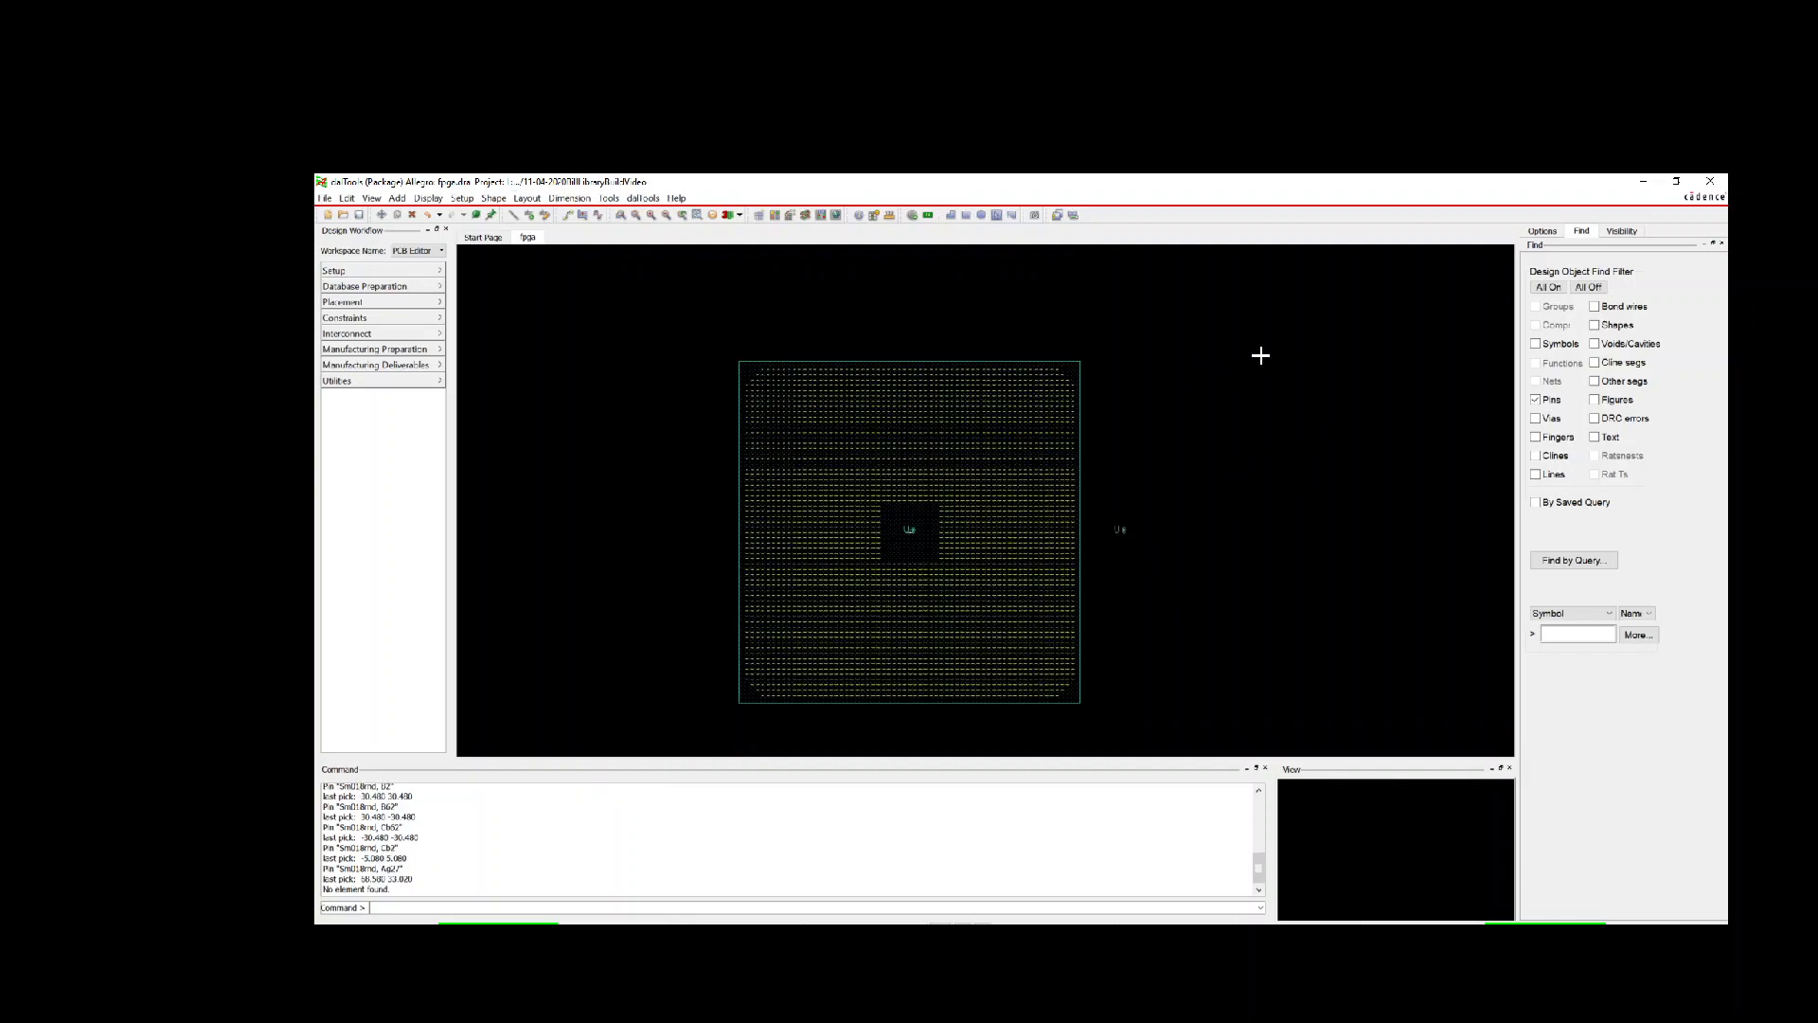
{"action": "key", "text": "Return"}
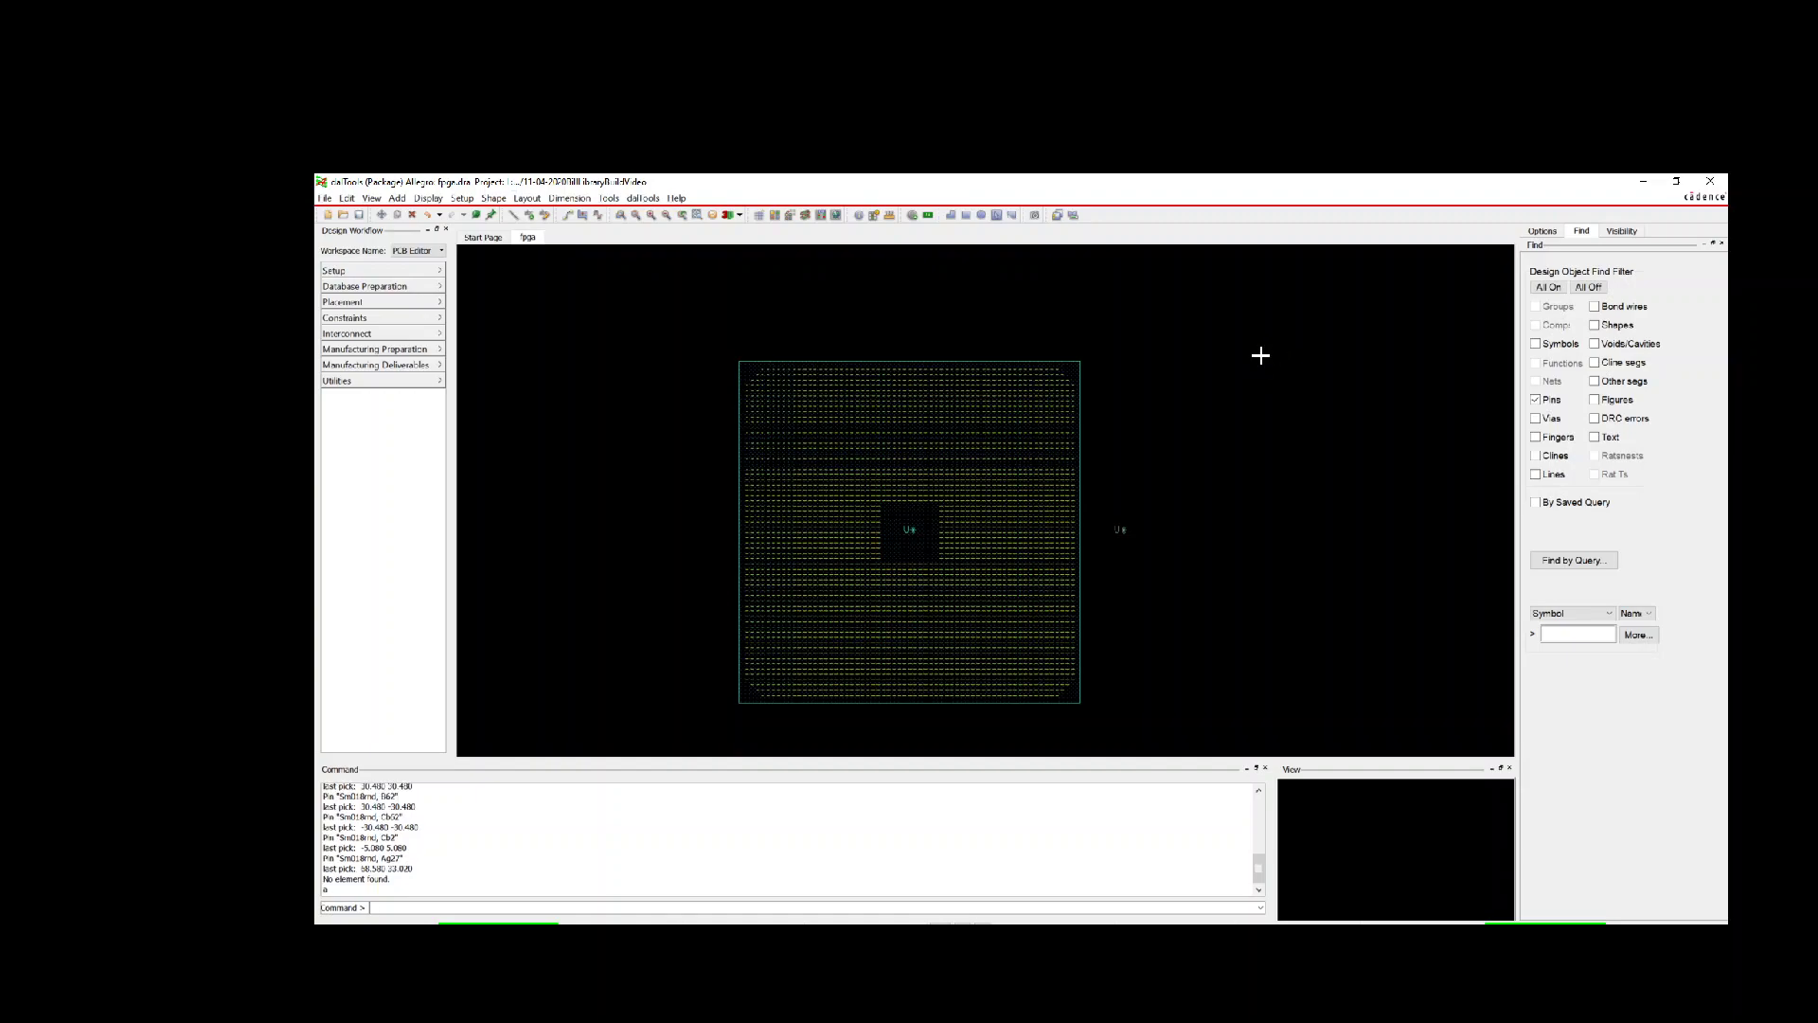
{"action": "left_click", "coordinate": [1265, 352]}
{"action": "type", "text": "a"}
{"action": "key", "text": "Return"}
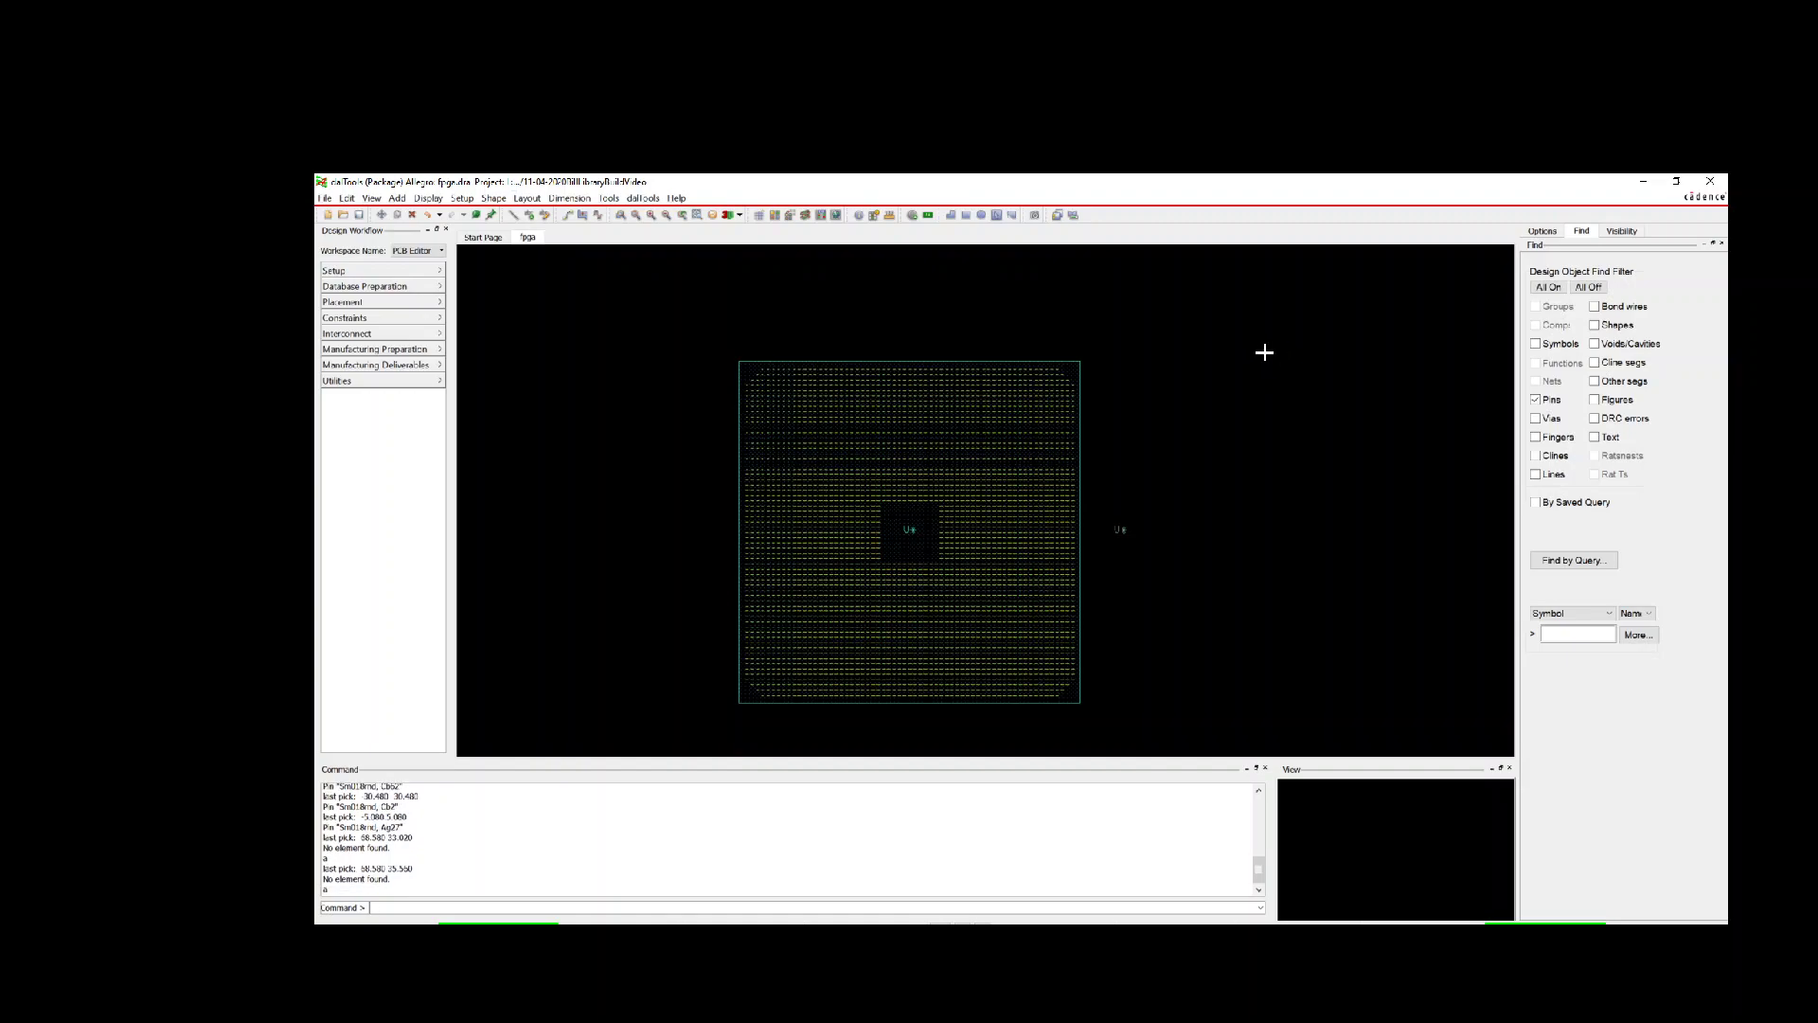
{"action": "left_click", "coordinate": [859, 216]}
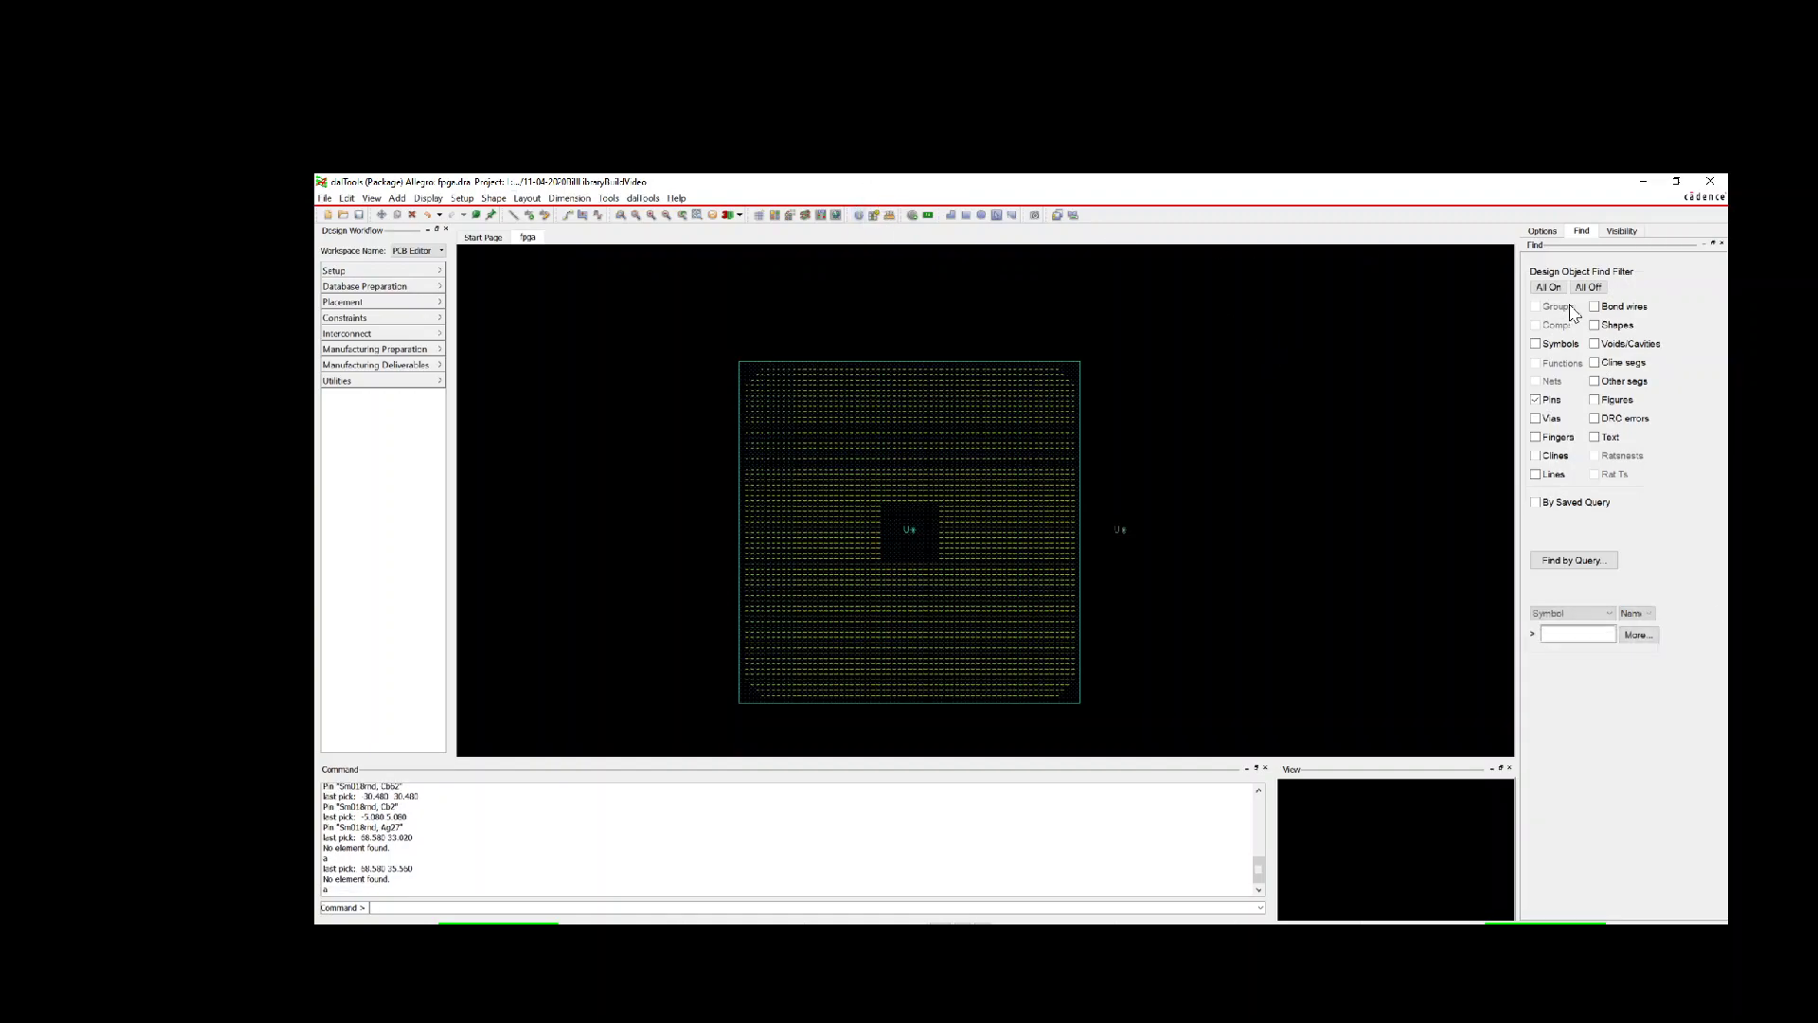
Step: Open the layer visibility dialog, limit the etch layers to Top, and turn off all non-etch subclasses such as outlines and refdes
{"action": "left_click", "coordinate": [1405, 348]}
{"action": "type", "text": "l"}
{"action": "key", "text": "Return"}
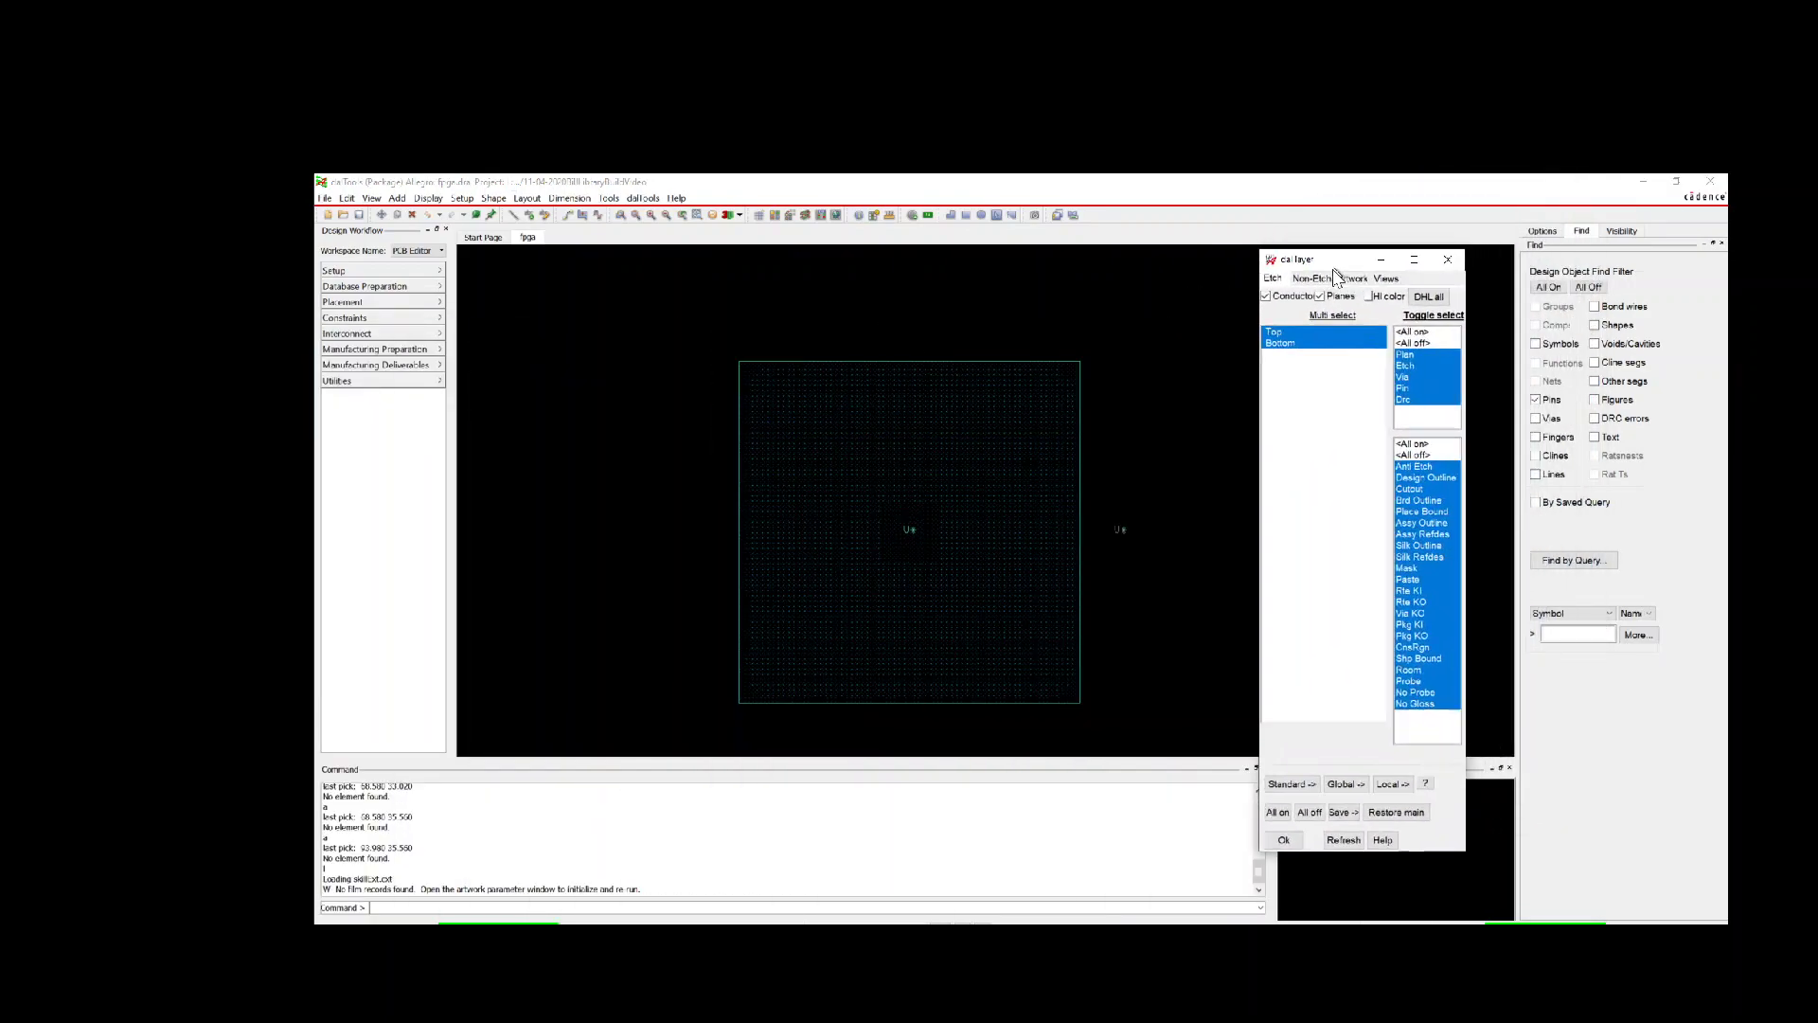
{"action": "left_click", "coordinate": [1284, 337]}
{"action": "middle_click_drag", "start_coordinate": [1128, 421], "coordinate": [1132, 421]}
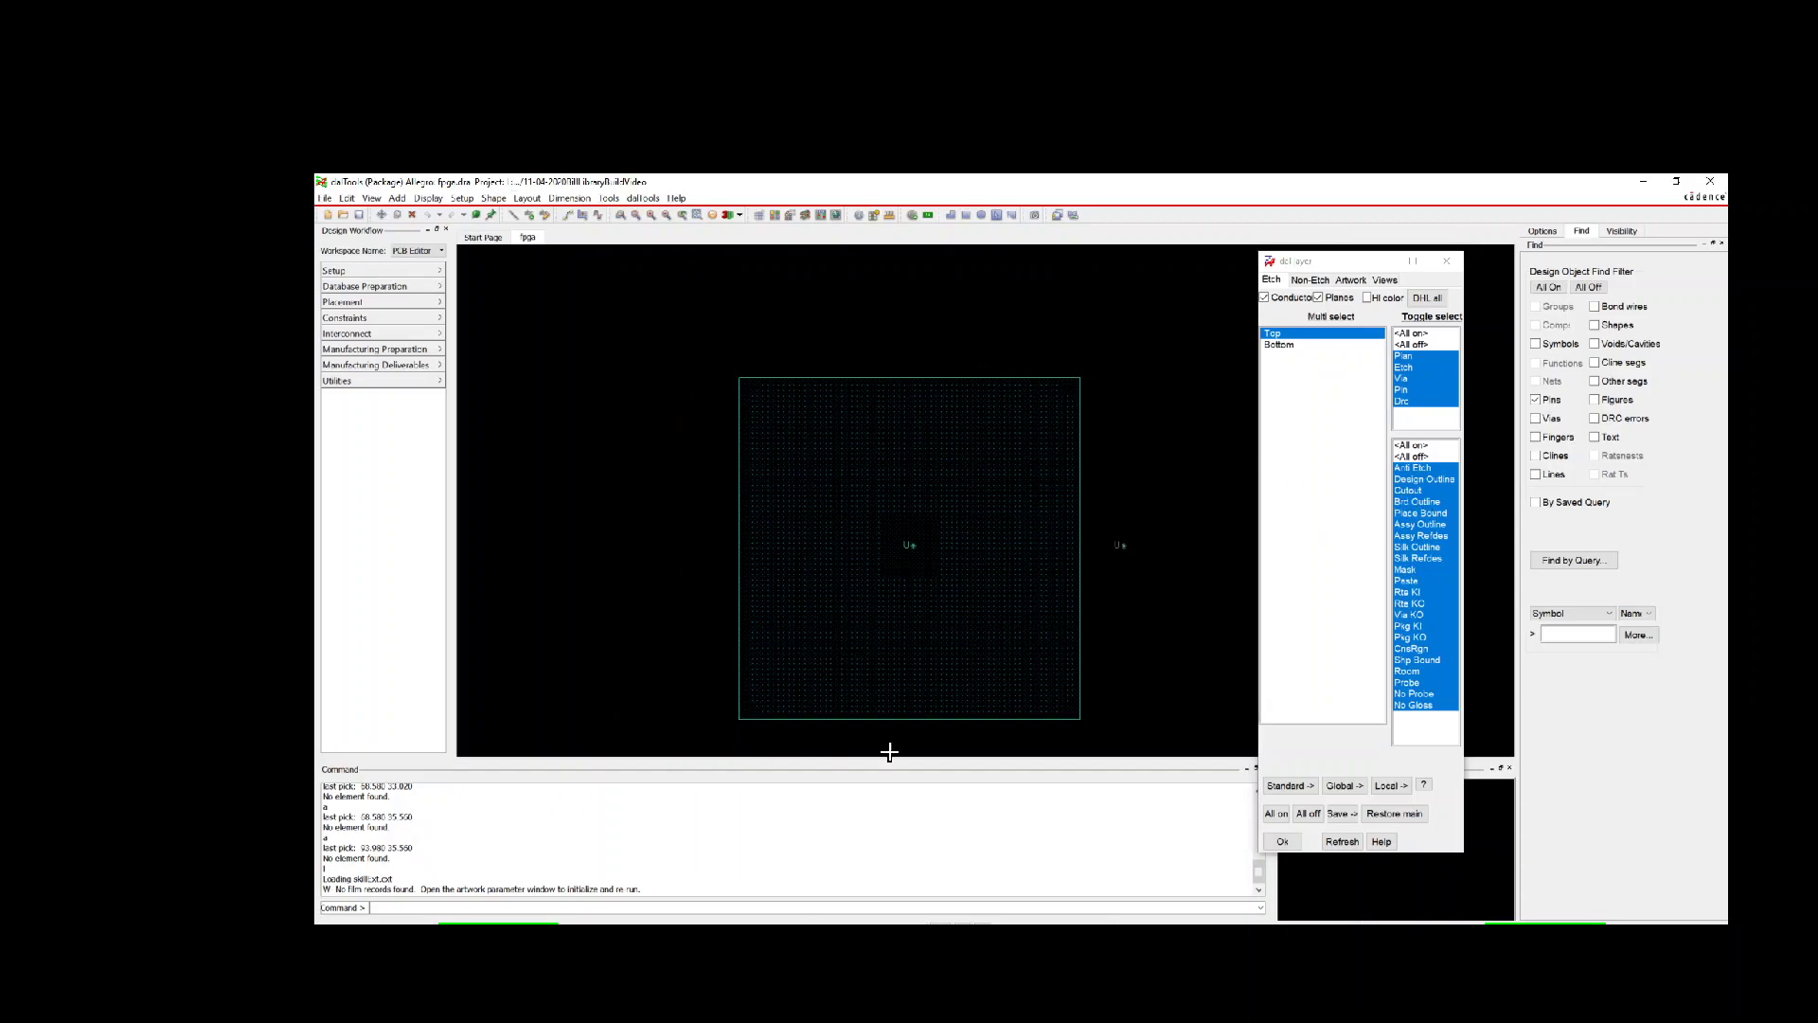
{"action": "left_click", "coordinate": [1432, 524]}
{"action": "left_click", "coordinate": [1431, 524]}
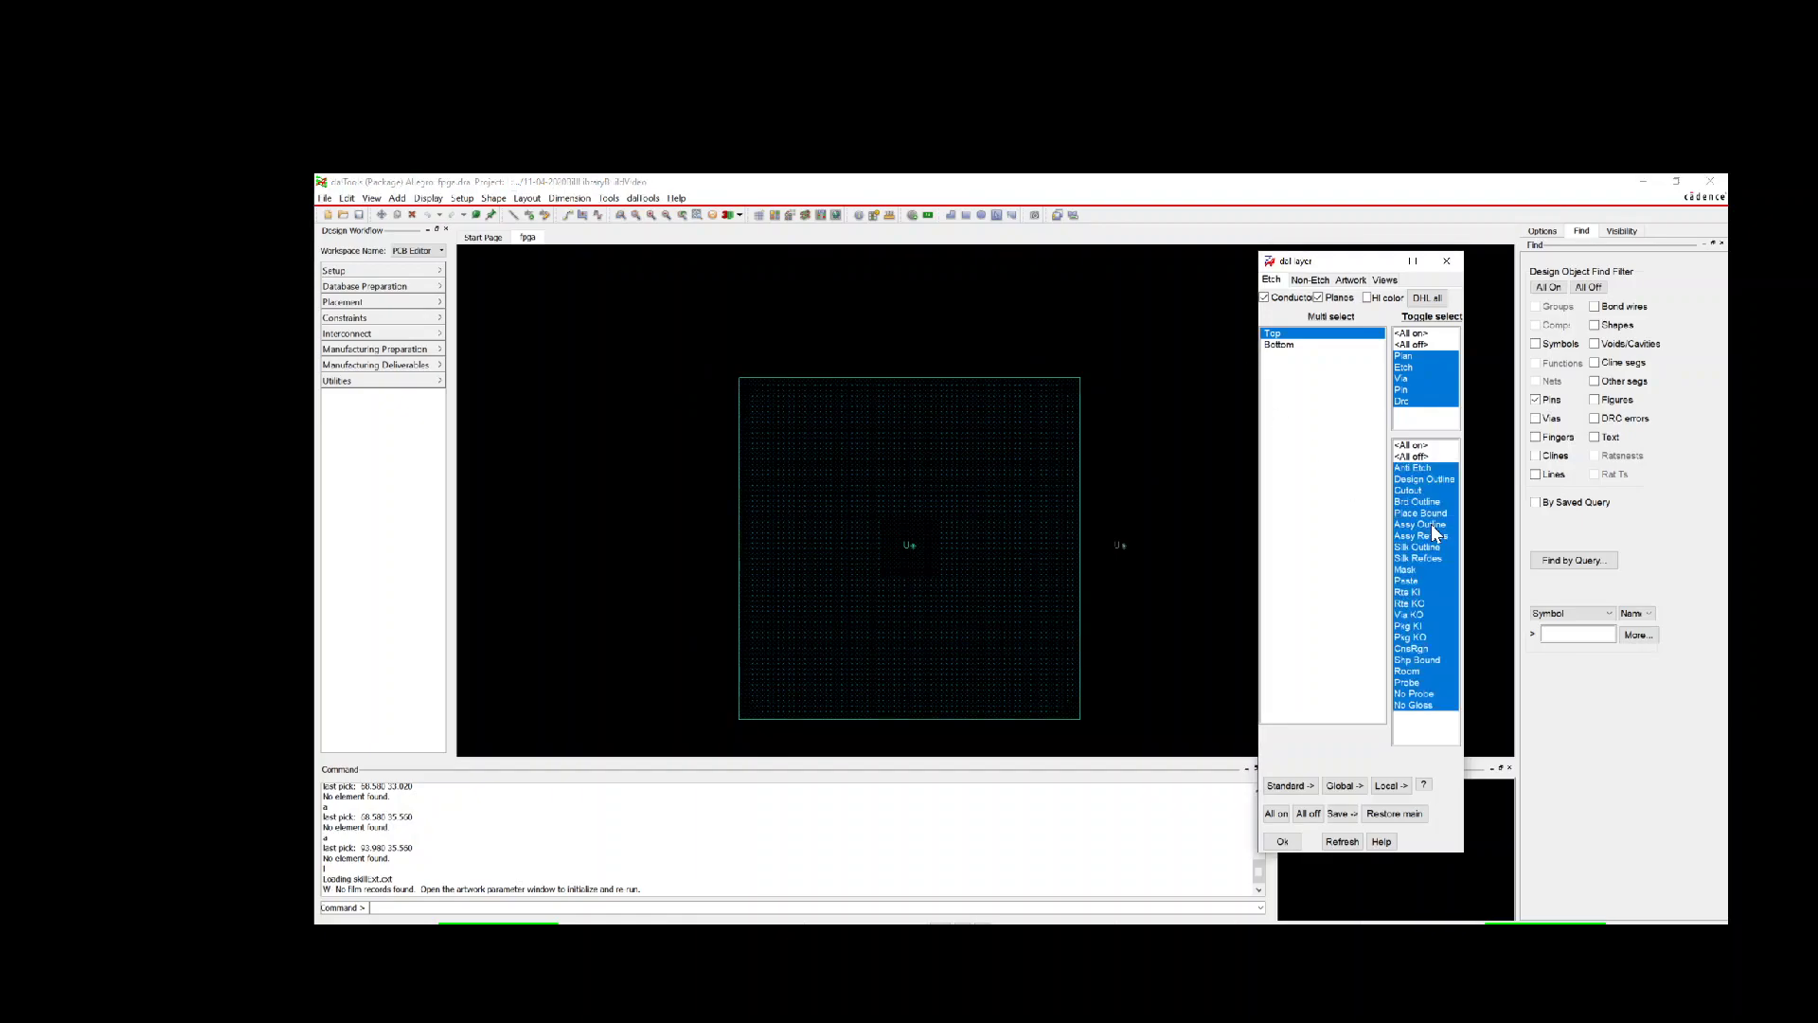
{"action": "left_click", "coordinate": [1411, 456]}
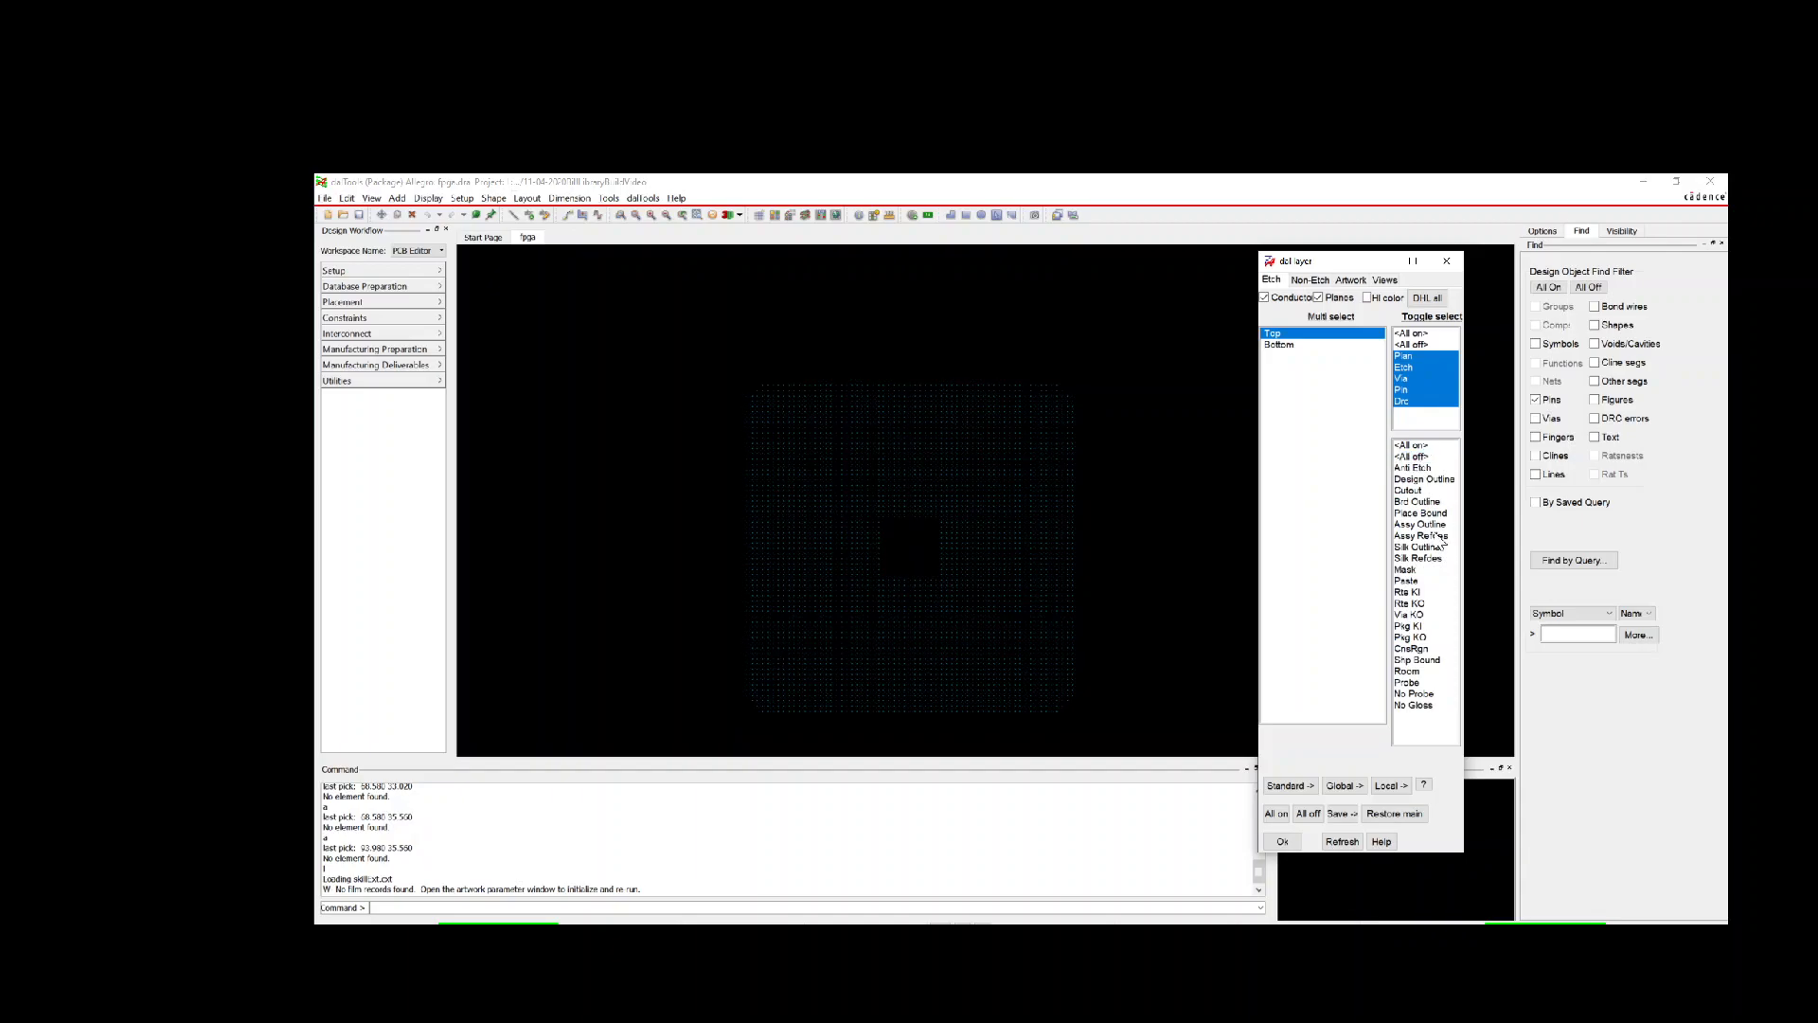
Step: Inspect the assembly outline, silkscreen outline, silkscreen refdes and assembly refdes by switching their layers on in turn
{"action": "left_click", "coordinate": [1426, 526]}
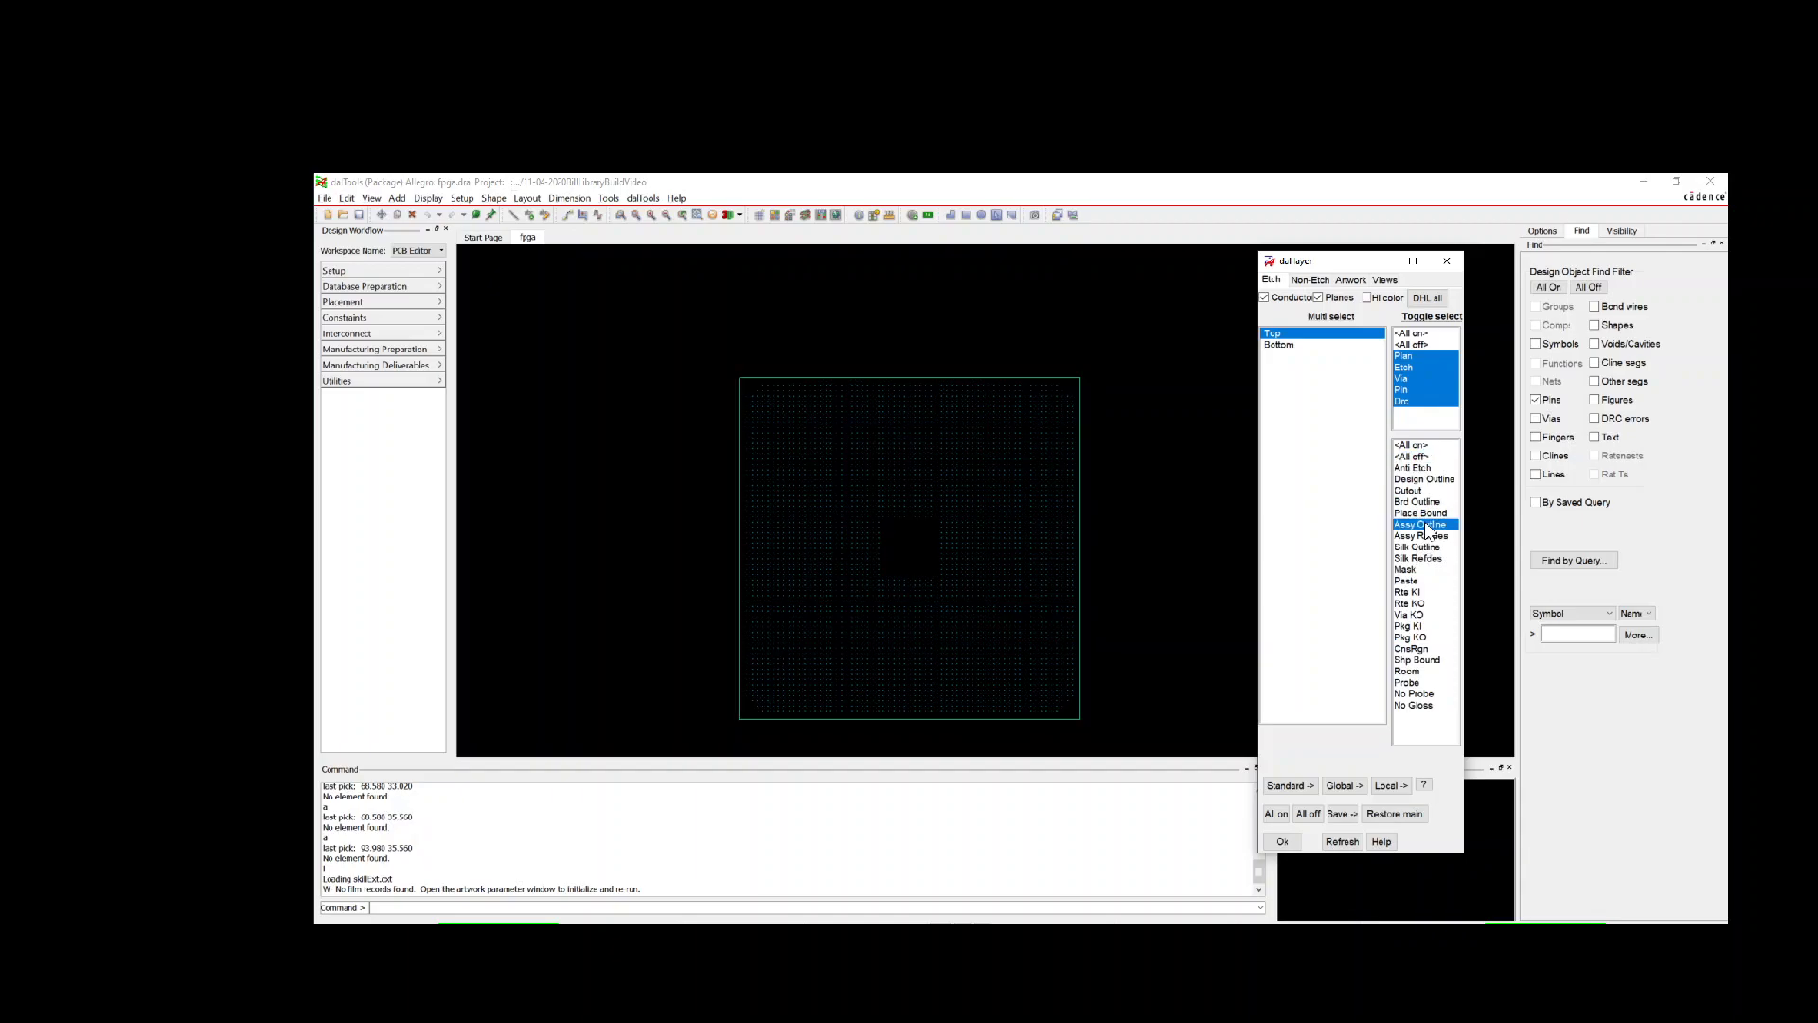
{"action": "left_click", "coordinate": [1426, 527]}
{"action": "left_click", "coordinate": [1424, 548]}
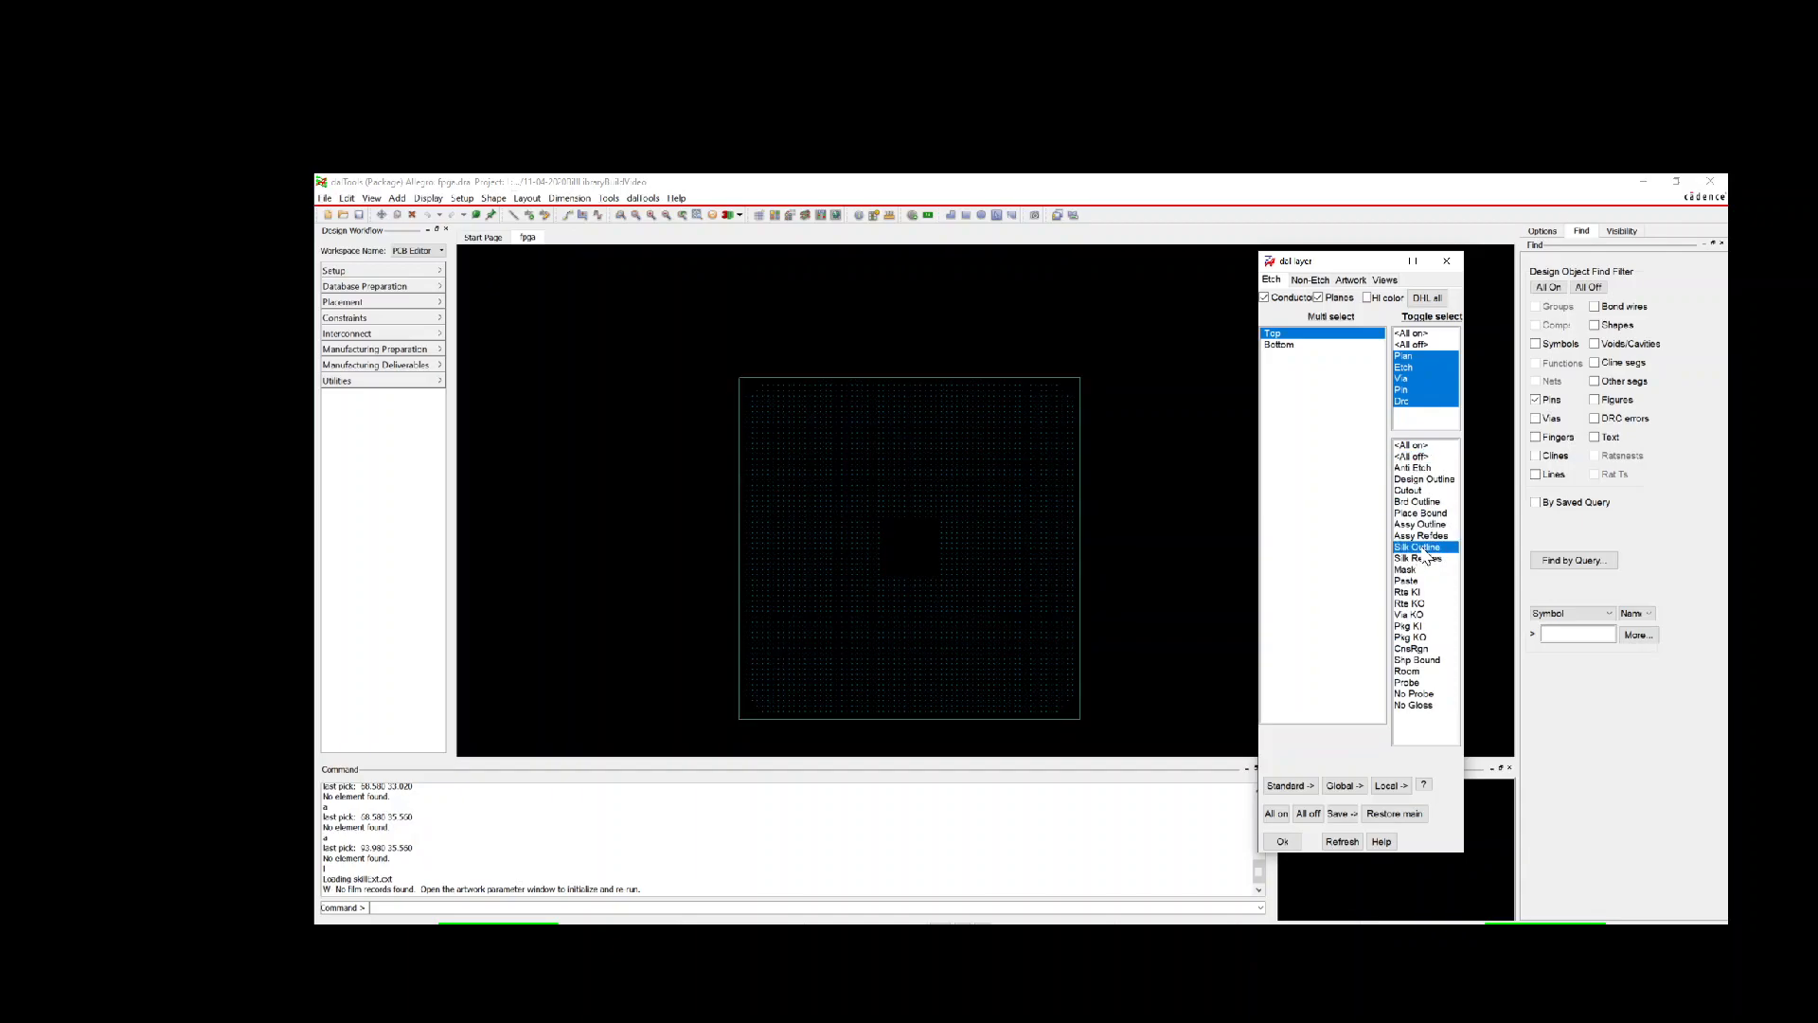
{"action": "left_click", "coordinate": [1424, 549]}
{"action": "left_click", "coordinate": [1420, 558]}
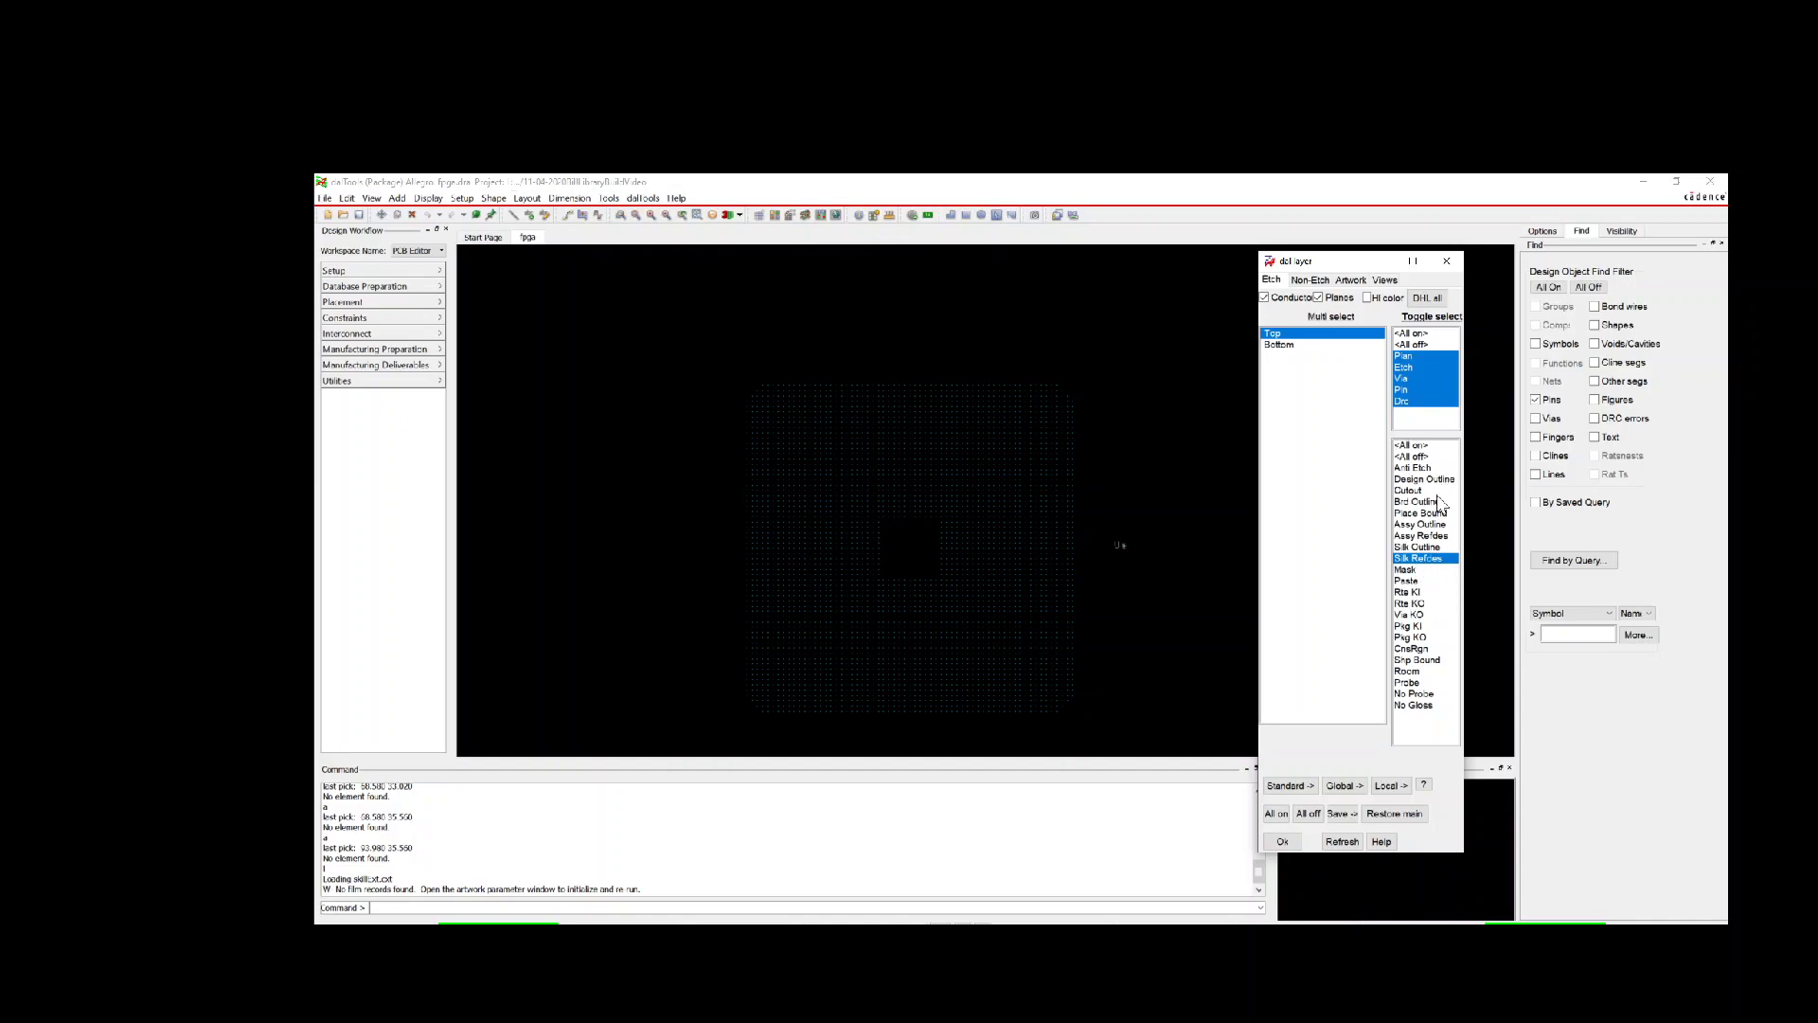
{"action": "left_click", "coordinate": [1423, 537]}
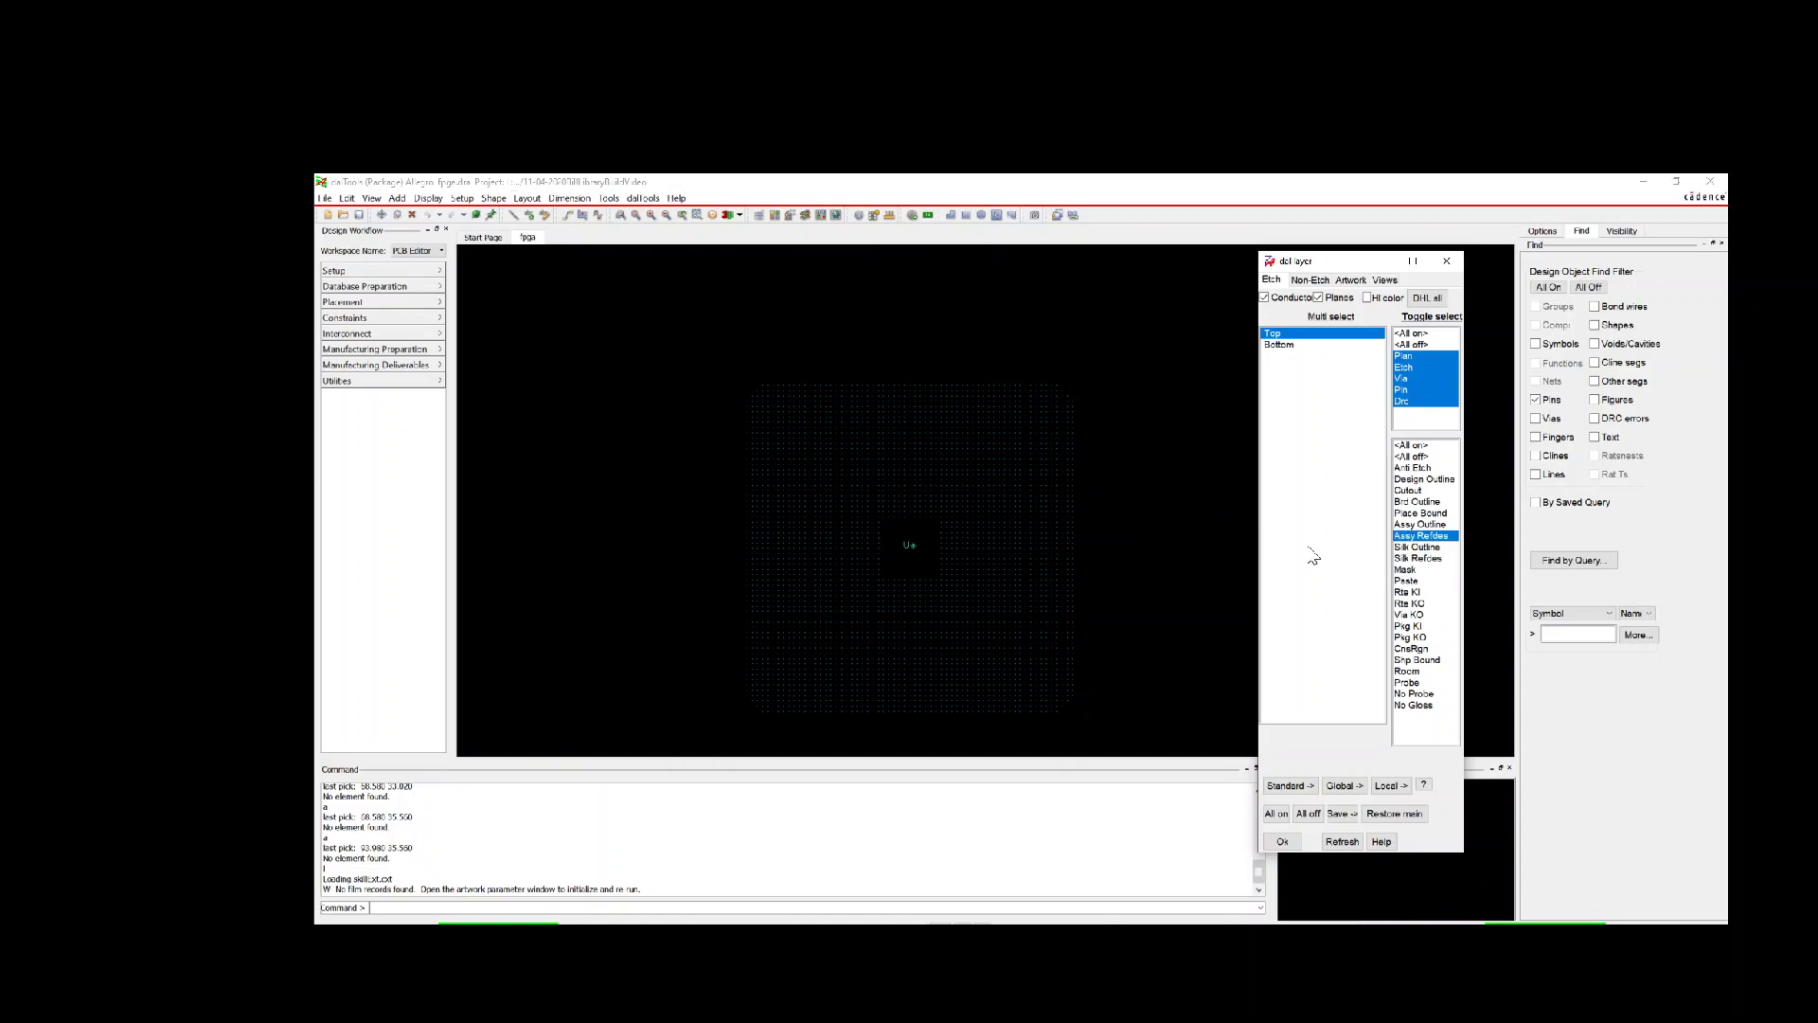
{"action": "left_click", "coordinate": [1421, 525]}
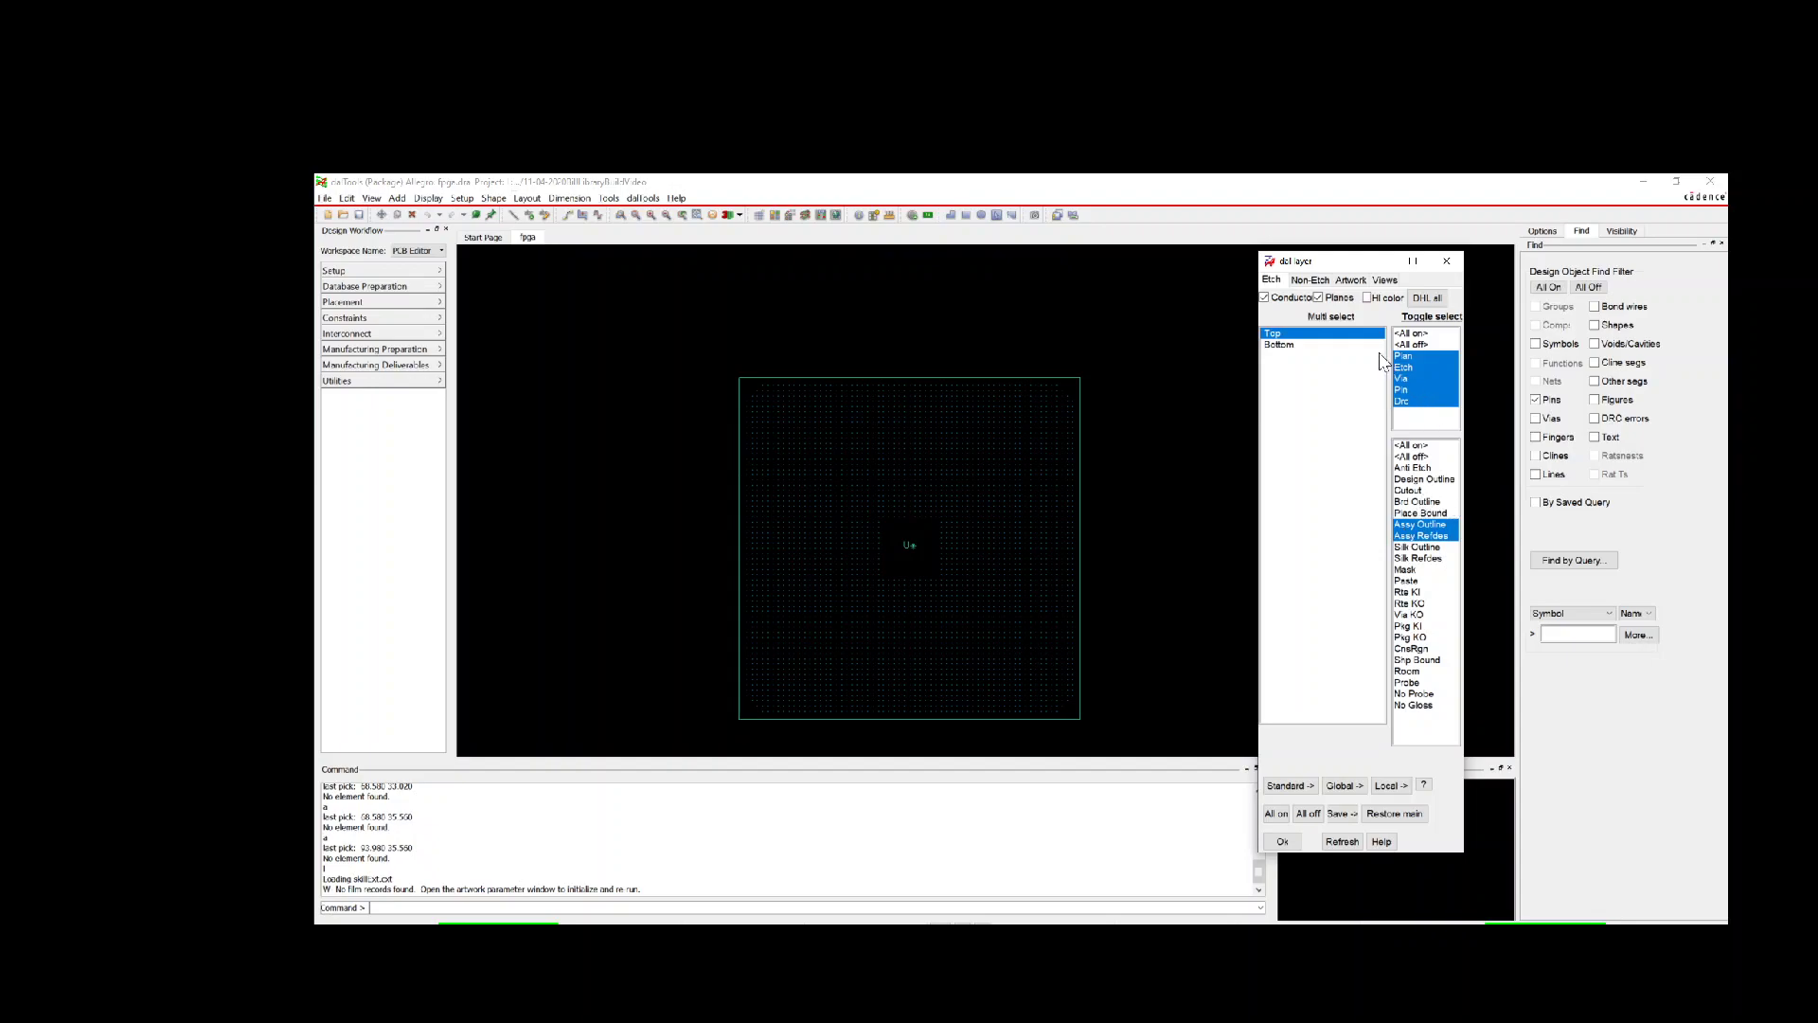
Step: Show the Place Bound layer and hide the assembly outline and assembly refdes
{"action": "left_click", "coordinate": [1420, 516]}
{"action": "left_click", "coordinate": [1420, 523]}
{"action": "left_click", "coordinate": [1413, 536]}
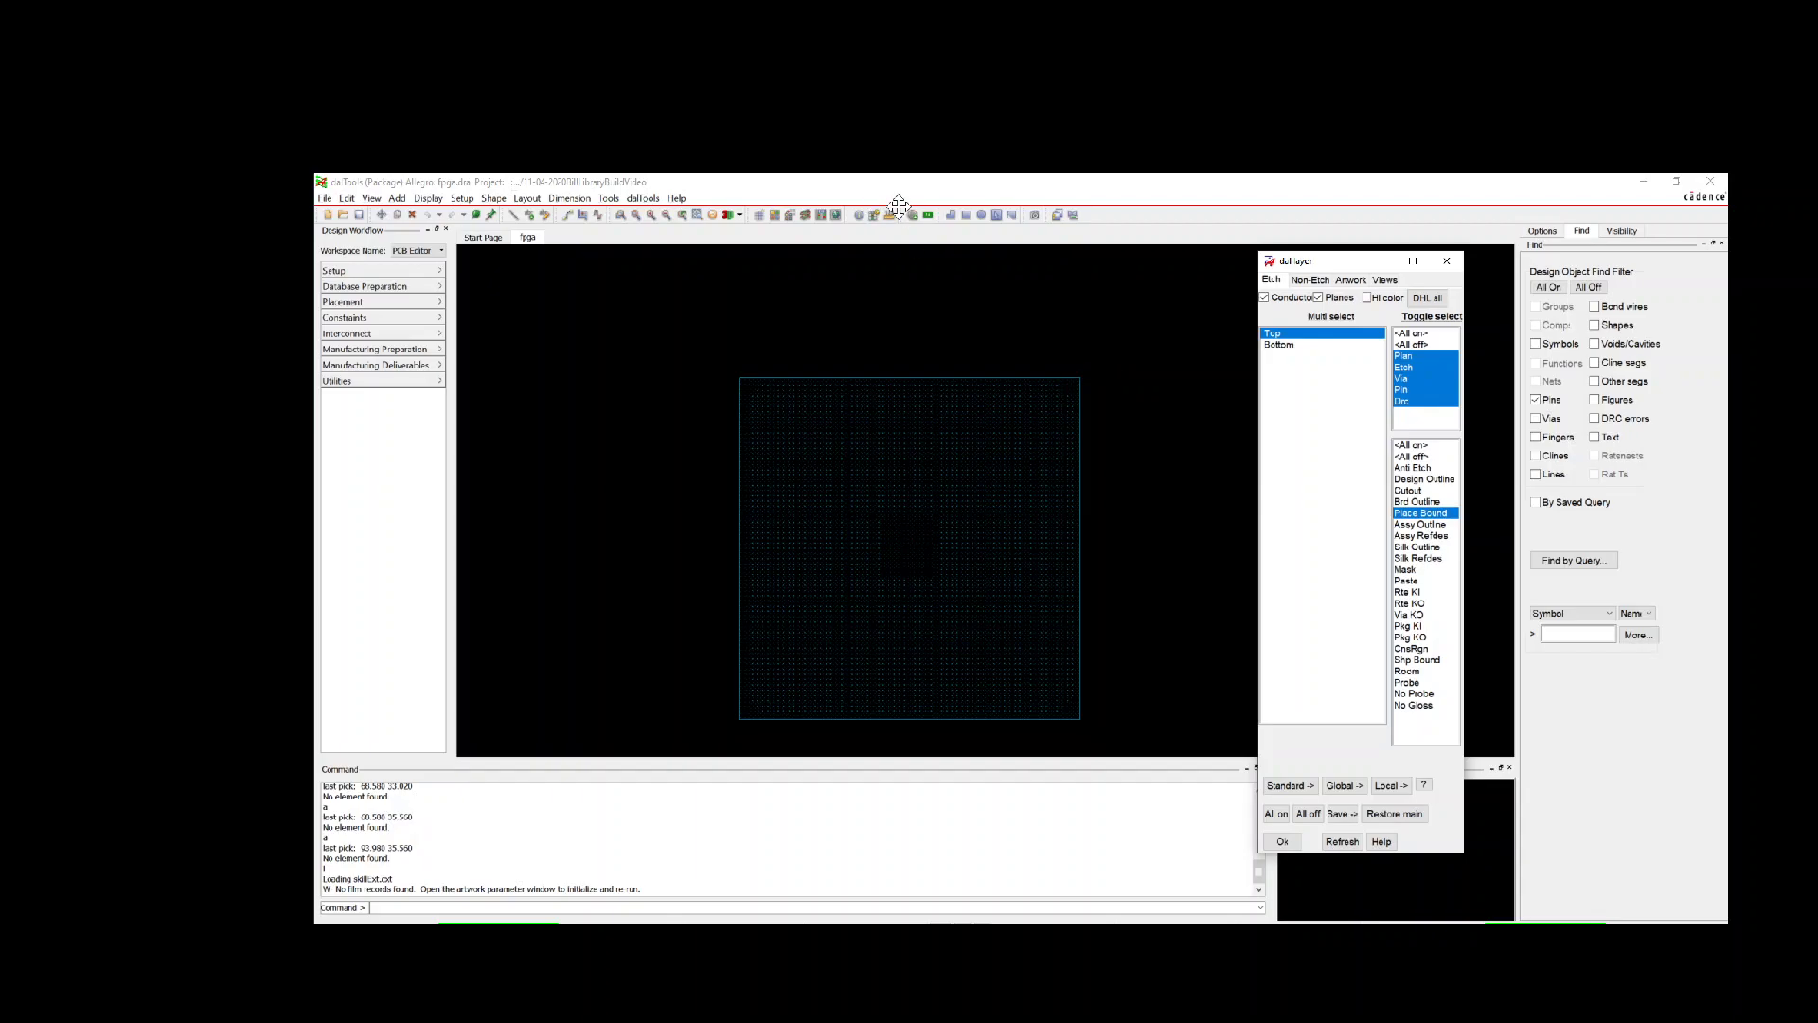
Step: List the place bound rectangle's properties with Show Element, adding shapes to the find filter, and compare its size with the Xilinx PDF drawing
{"action": "left_click", "coordinate": [861, 216]}
{"action": "left_click", "coordinate": [1073, 383]}
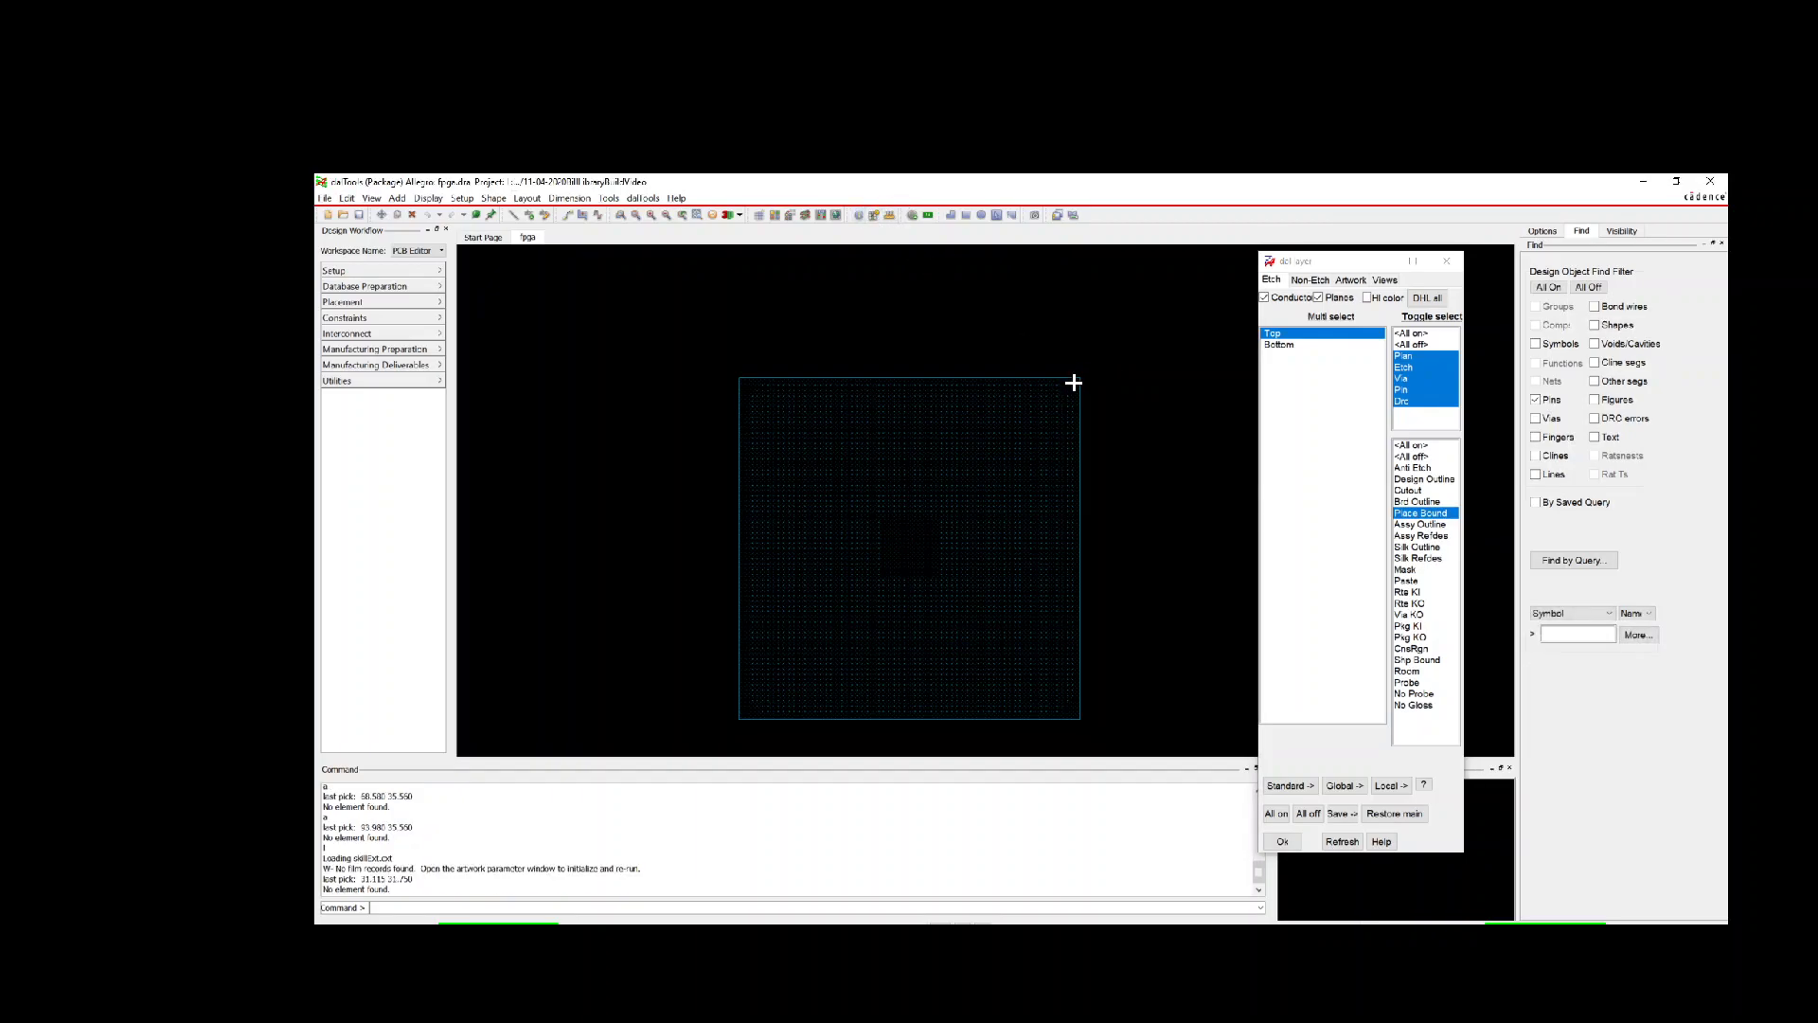
{"action": "left_click", "coordinate": [1085, 378]}
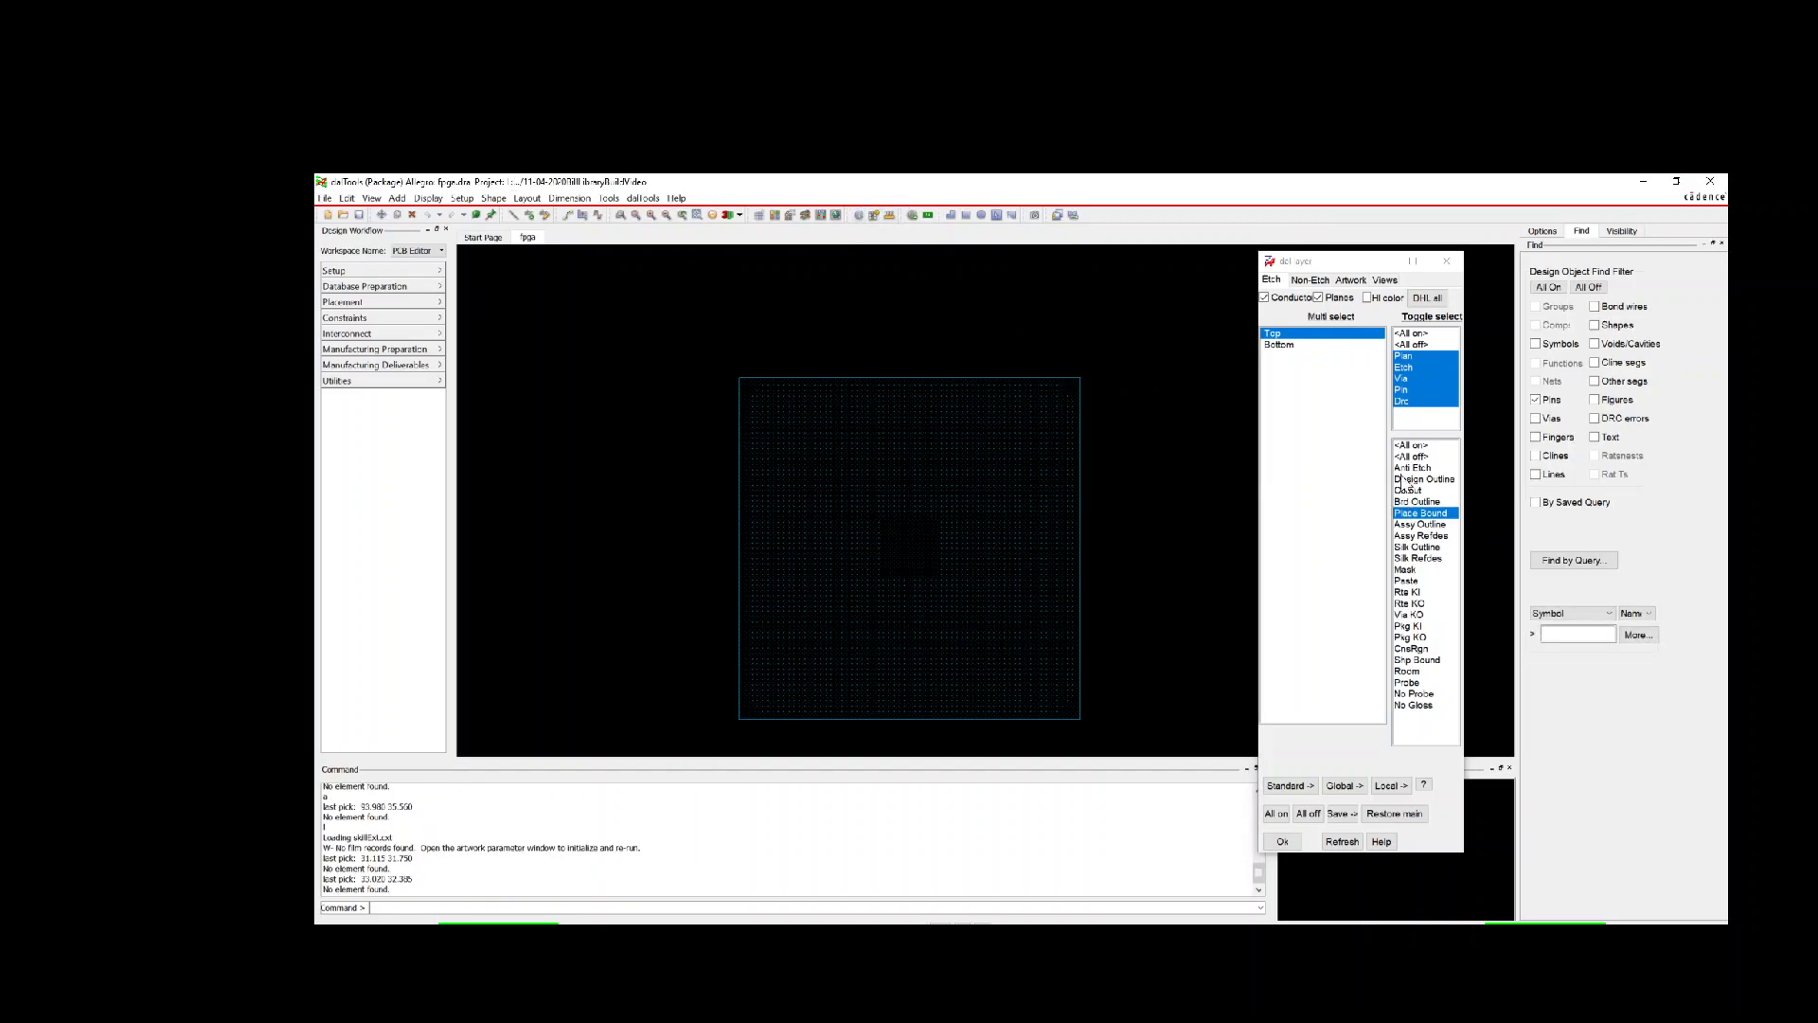
{"action": "left_click", "coordinate": [1598, 324]}
{"action": "left_click", "coordinate": [1070, 377]}
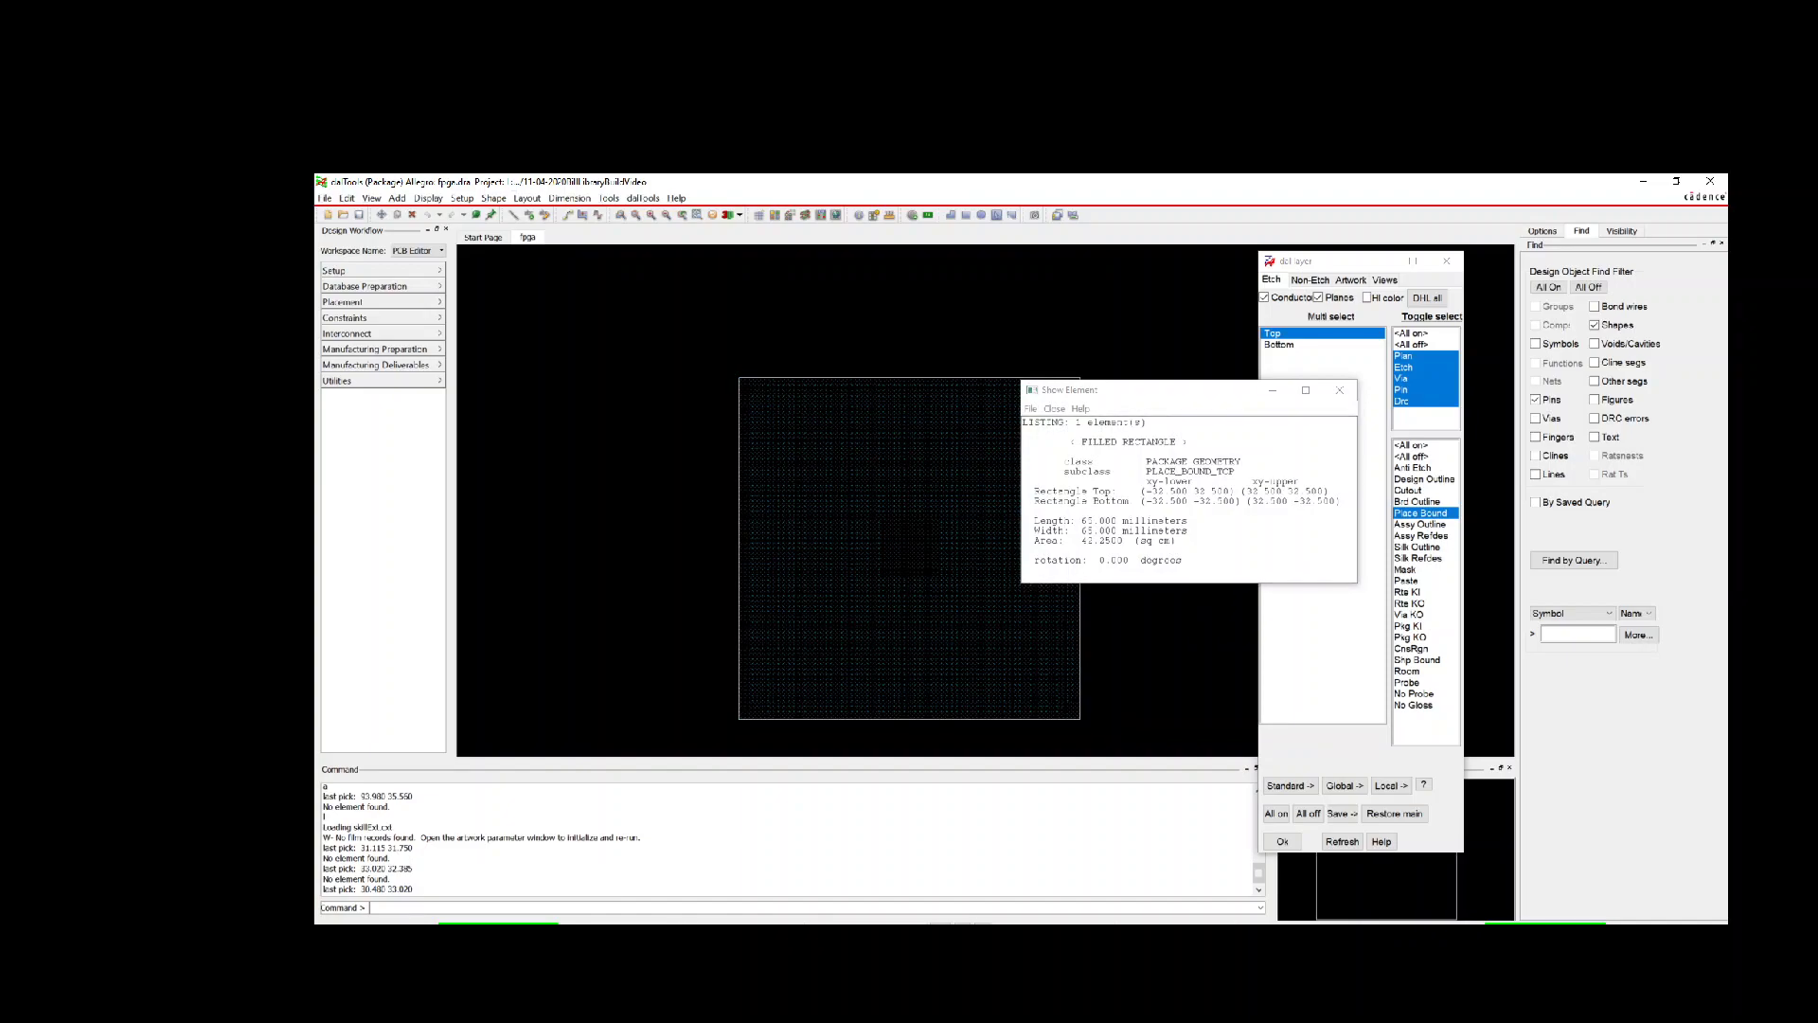
{"action": "left_click", "coordinate": [1339, 389]}
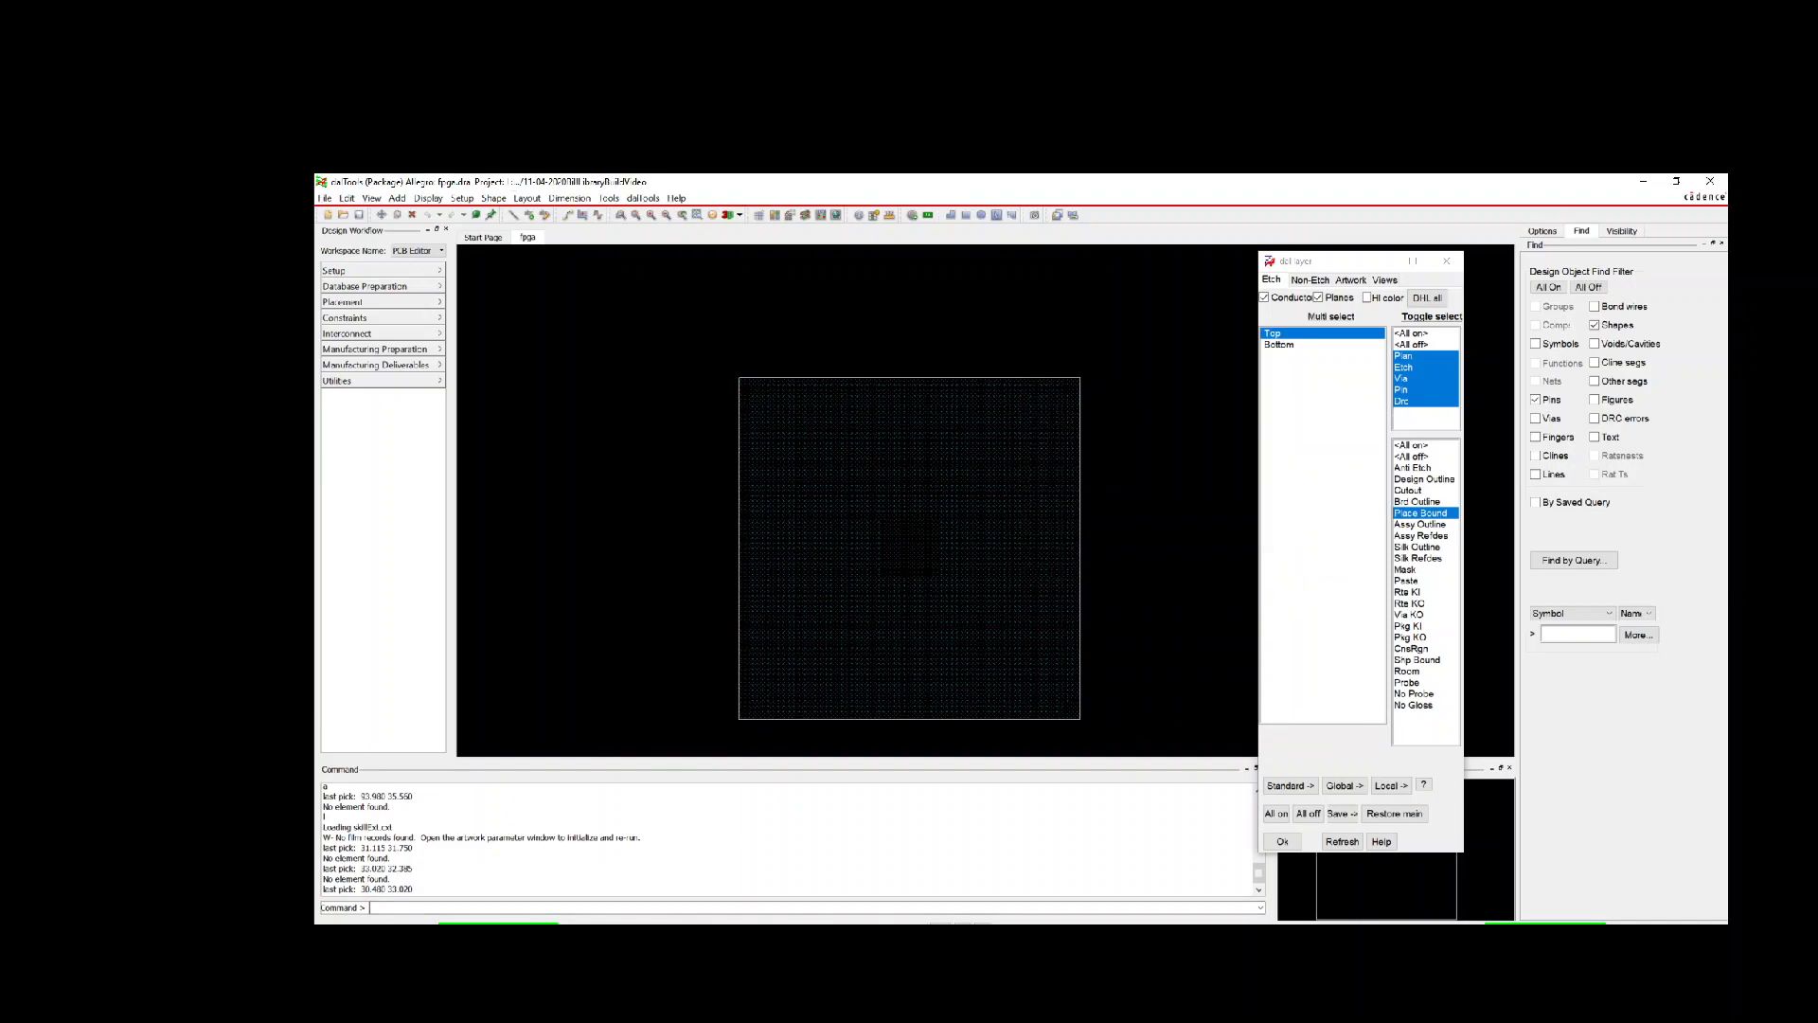
{"action": "key", "text": "alt+Tab"}
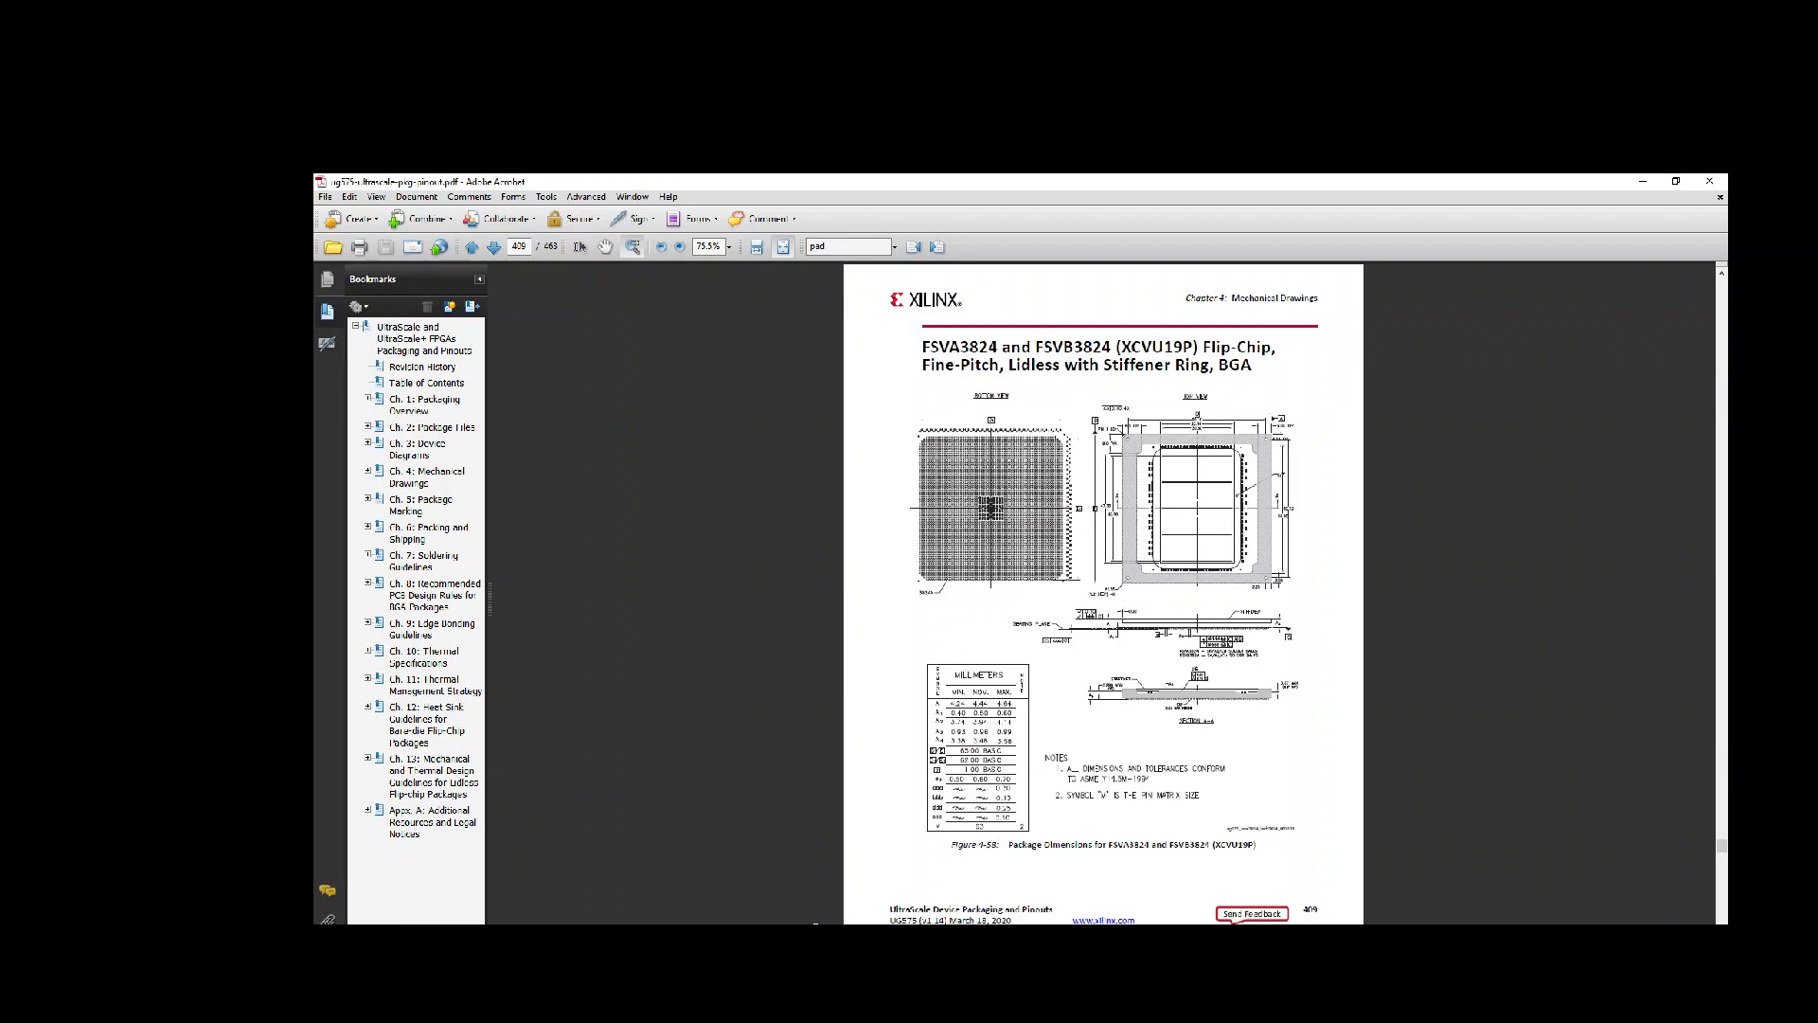
{"action": "left_click", "coordinate": [1644, 182]}
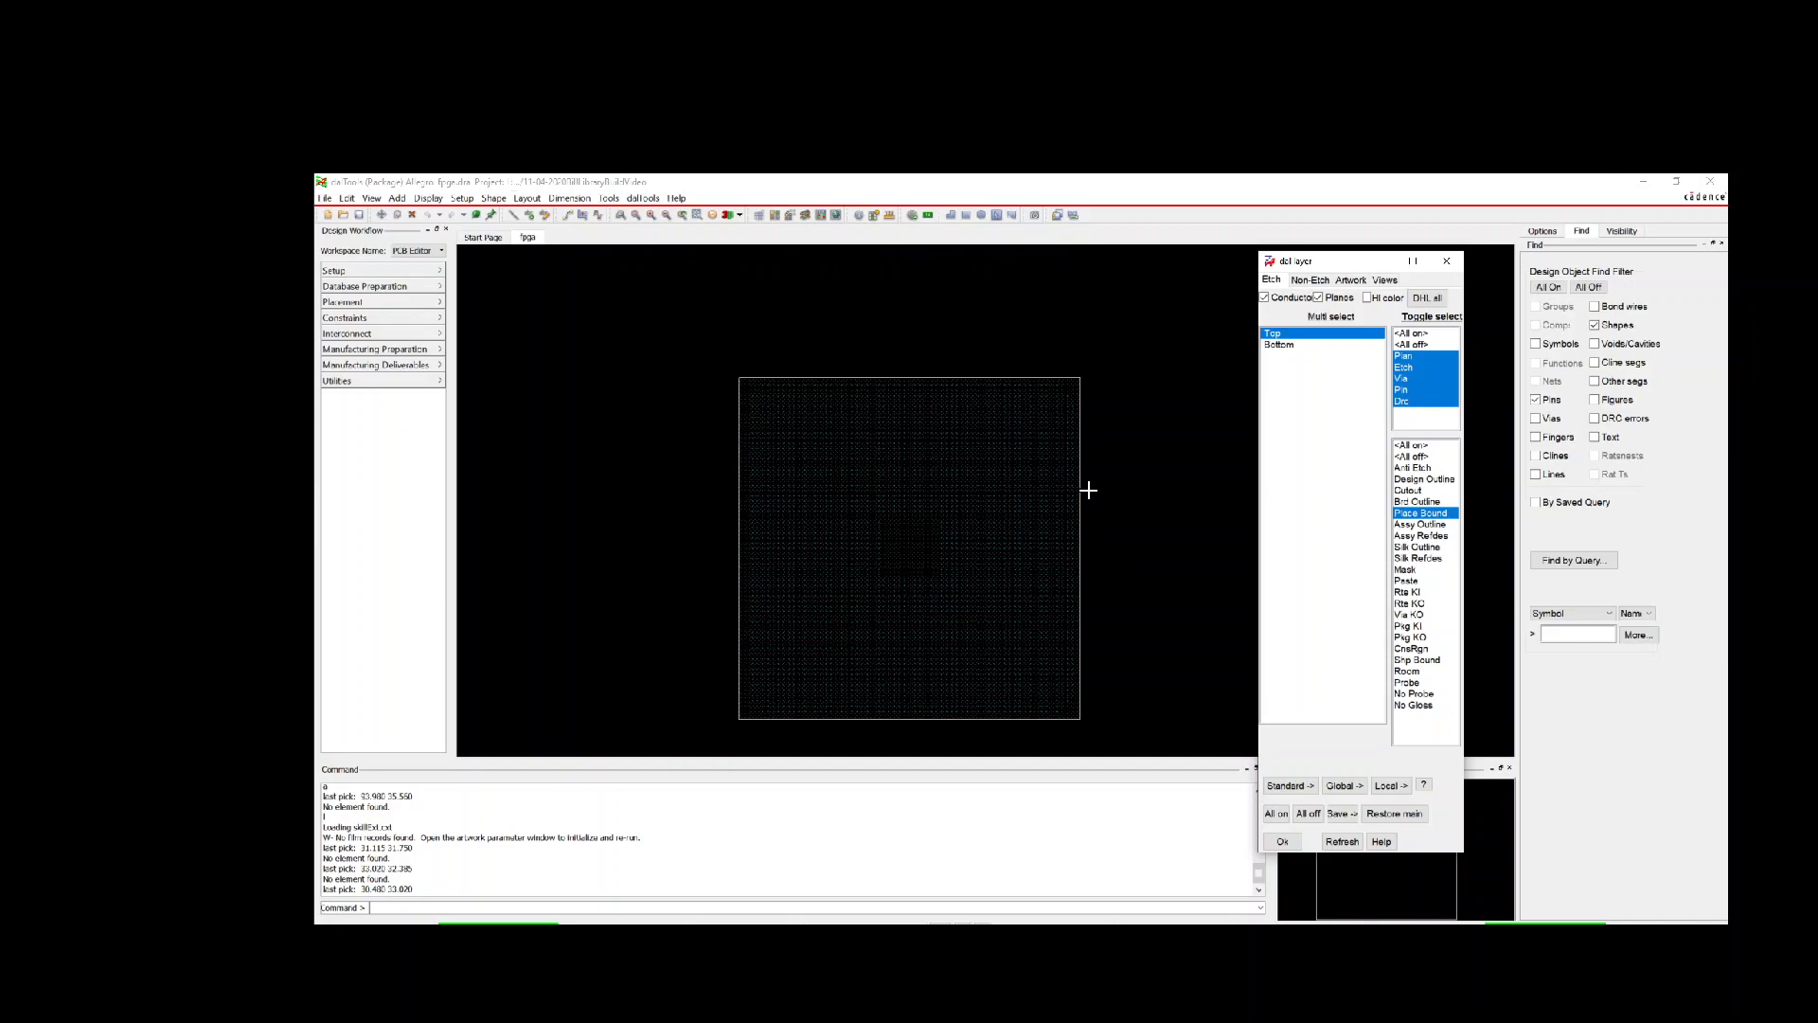